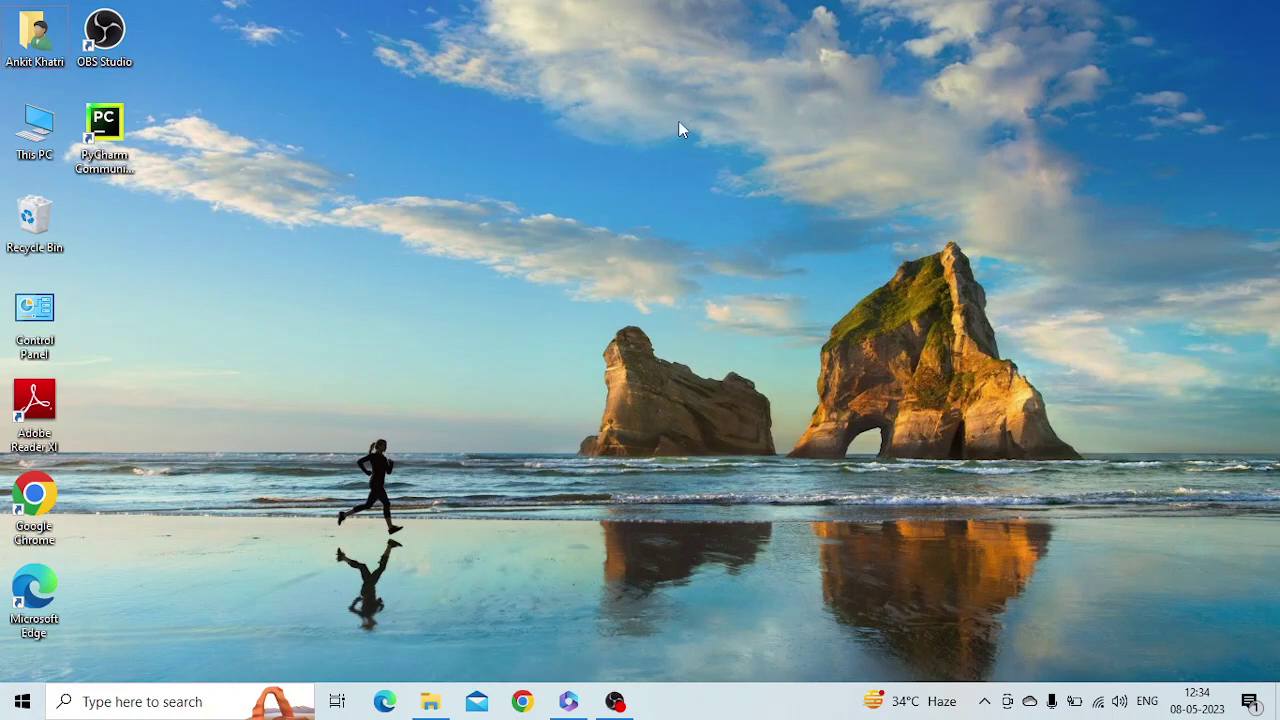
Create a desktop file named New Microsoft Excel Worksheet, open it in Excel, then close it
right_click(658, 175)
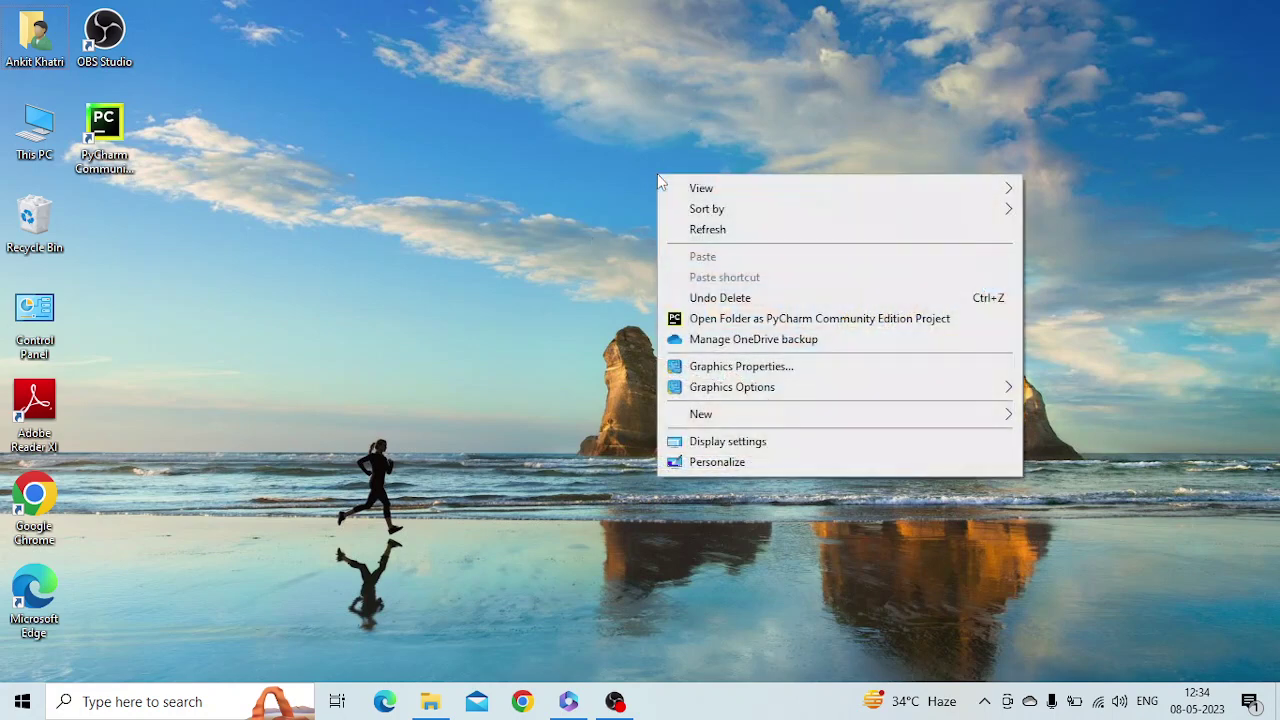
mouse_move(959, 422)
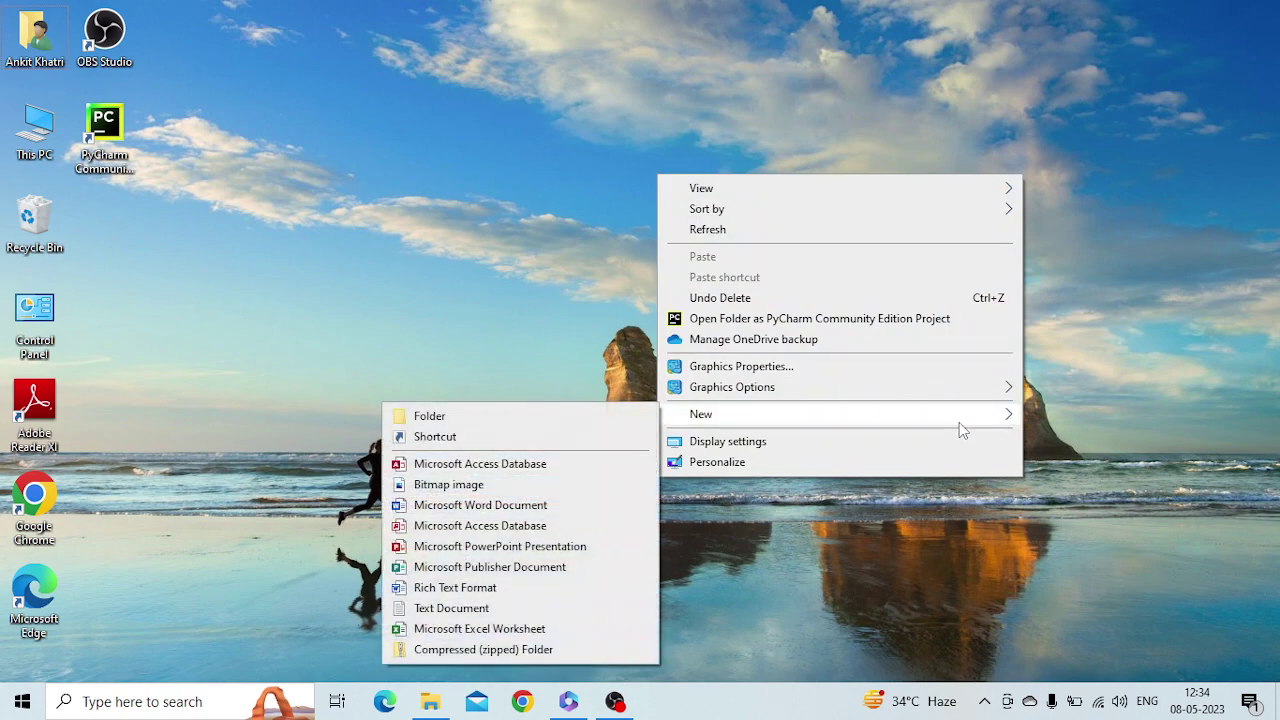
left_click(441, 632)
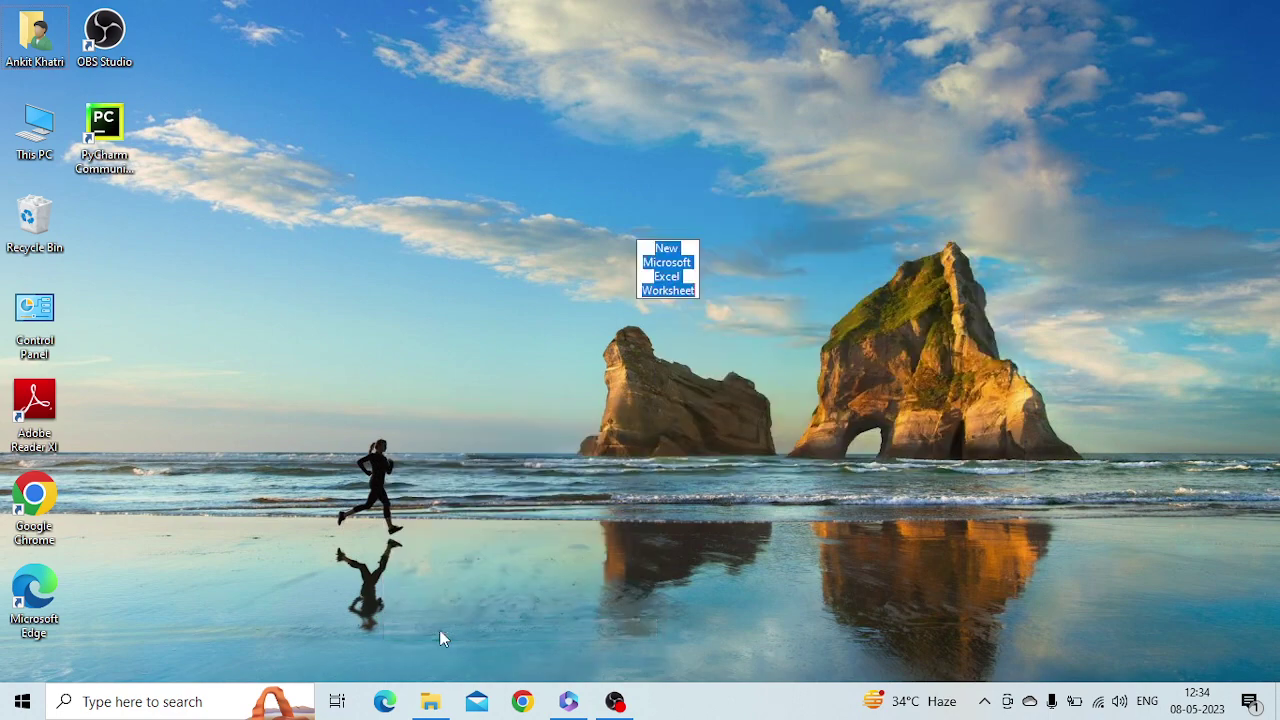
left_click(812, 285)
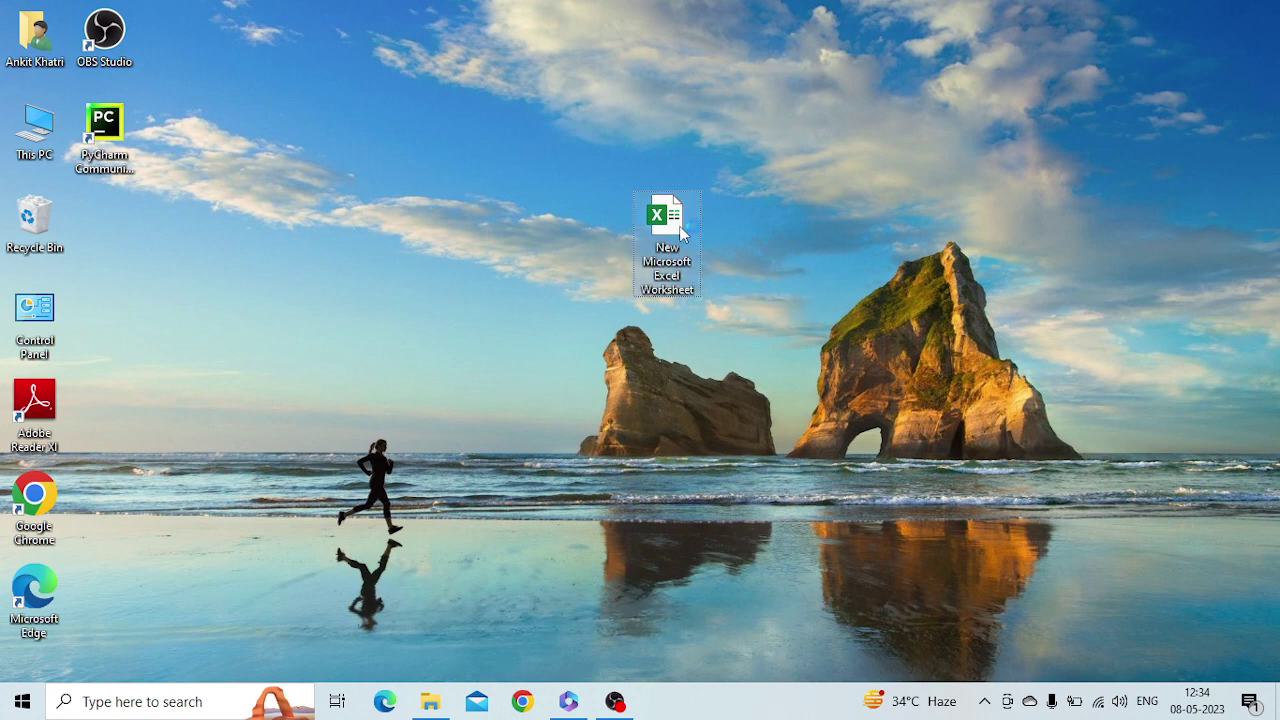
double_click(667, 218)
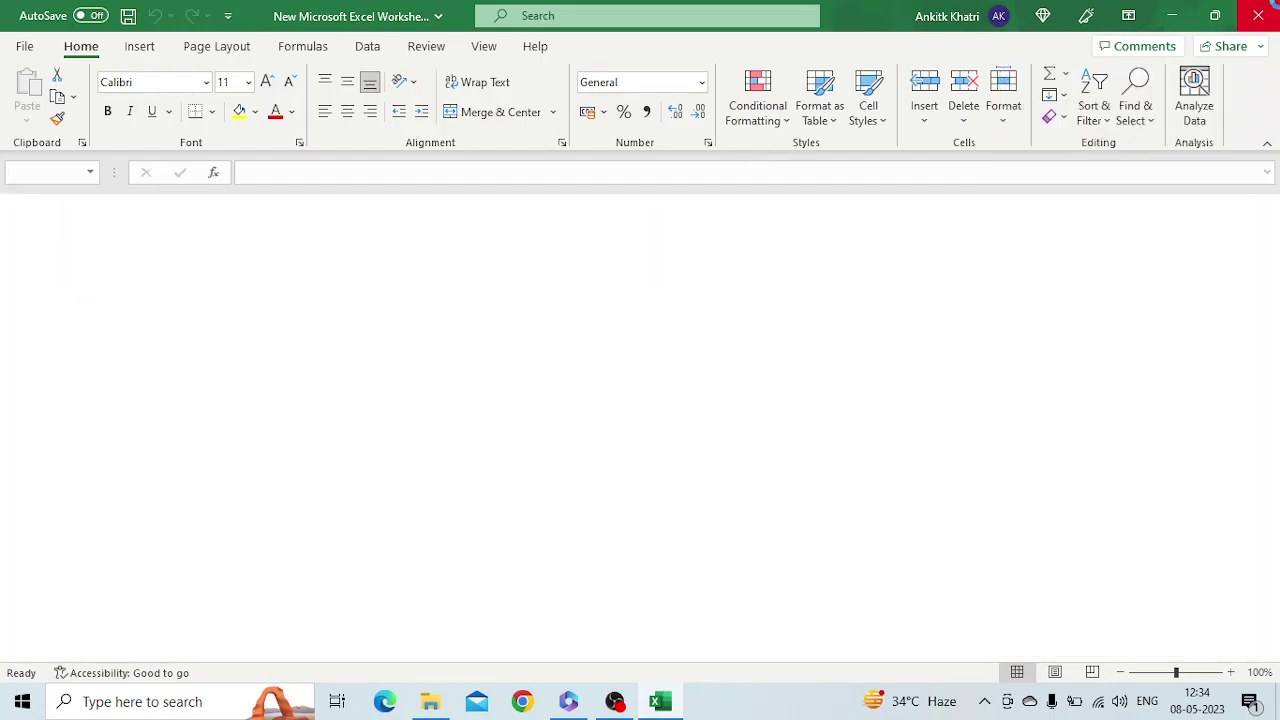
left_click(1268, 8)
Search for Excel, launch it, and start a blank workbook, Book1
left_click(78, 704)
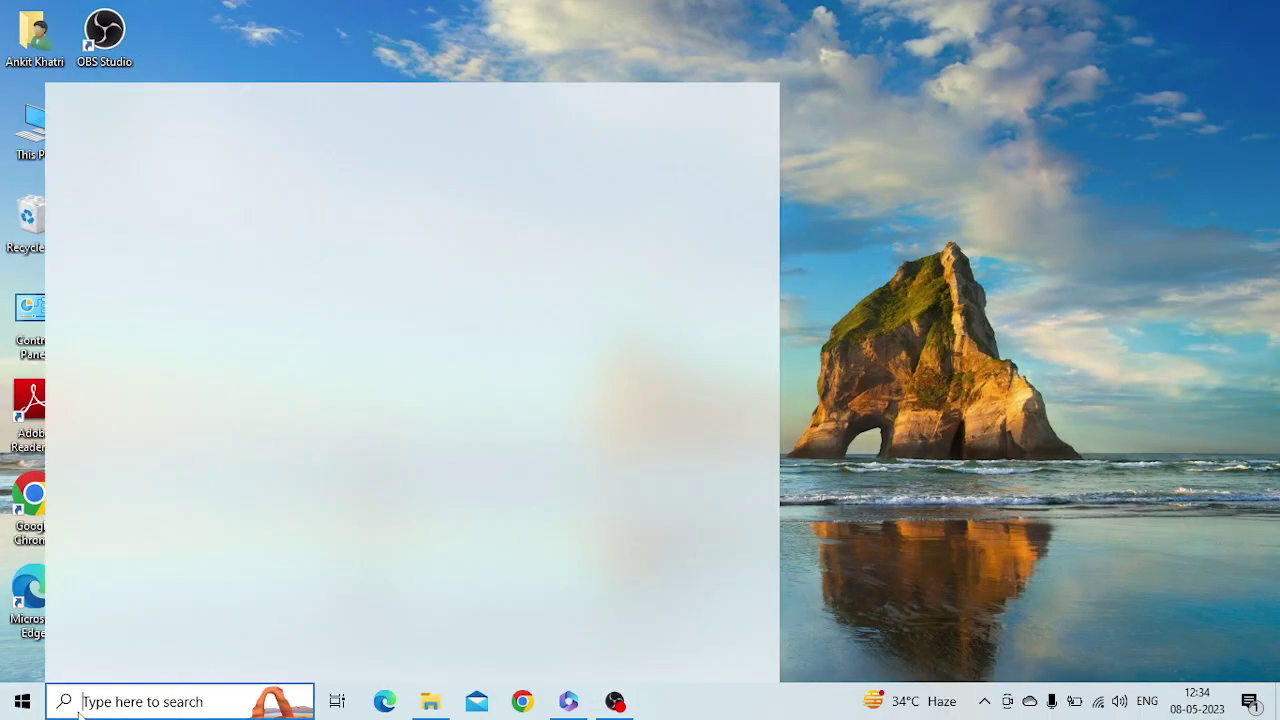
type("excl")
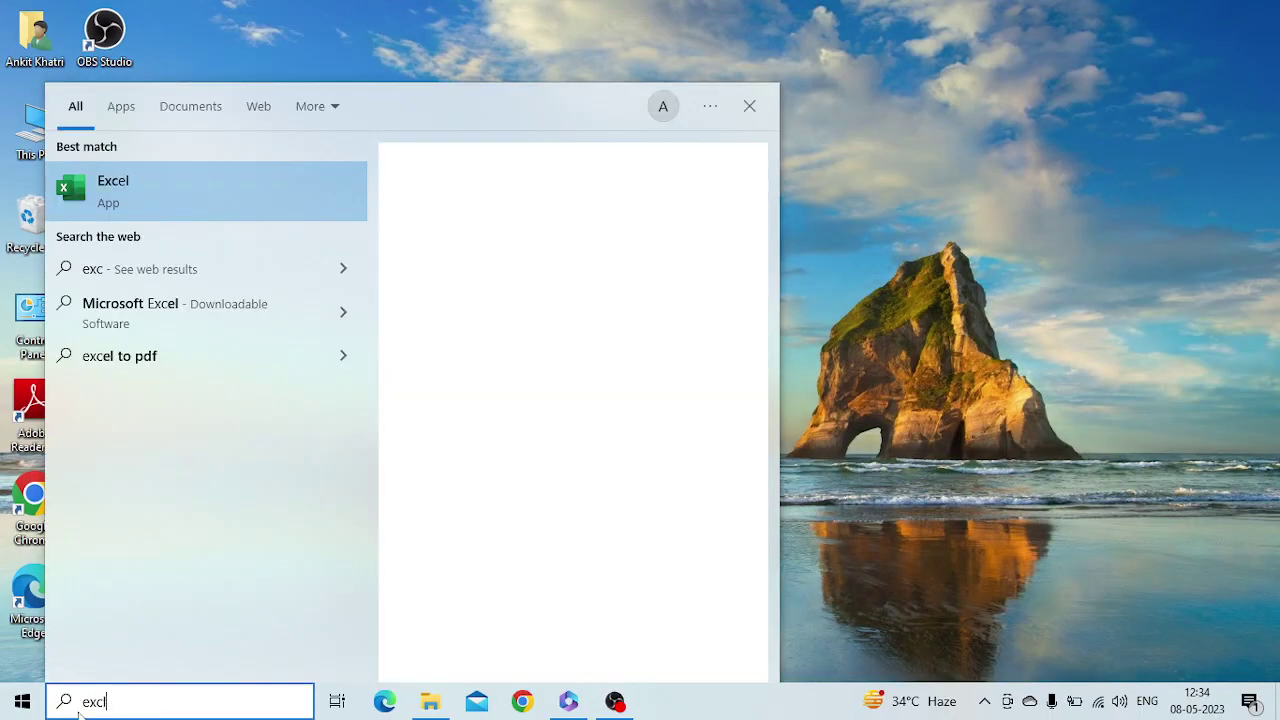
left_click(213, 205)
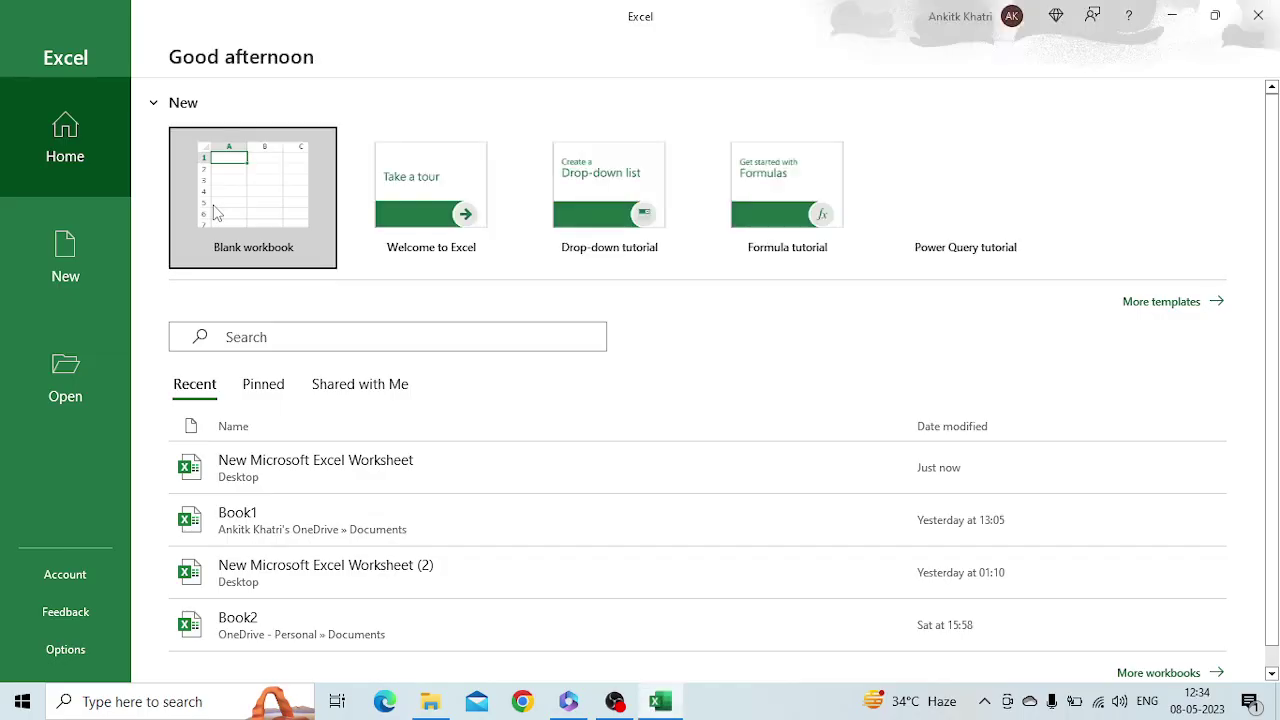
left_click(215, 210)
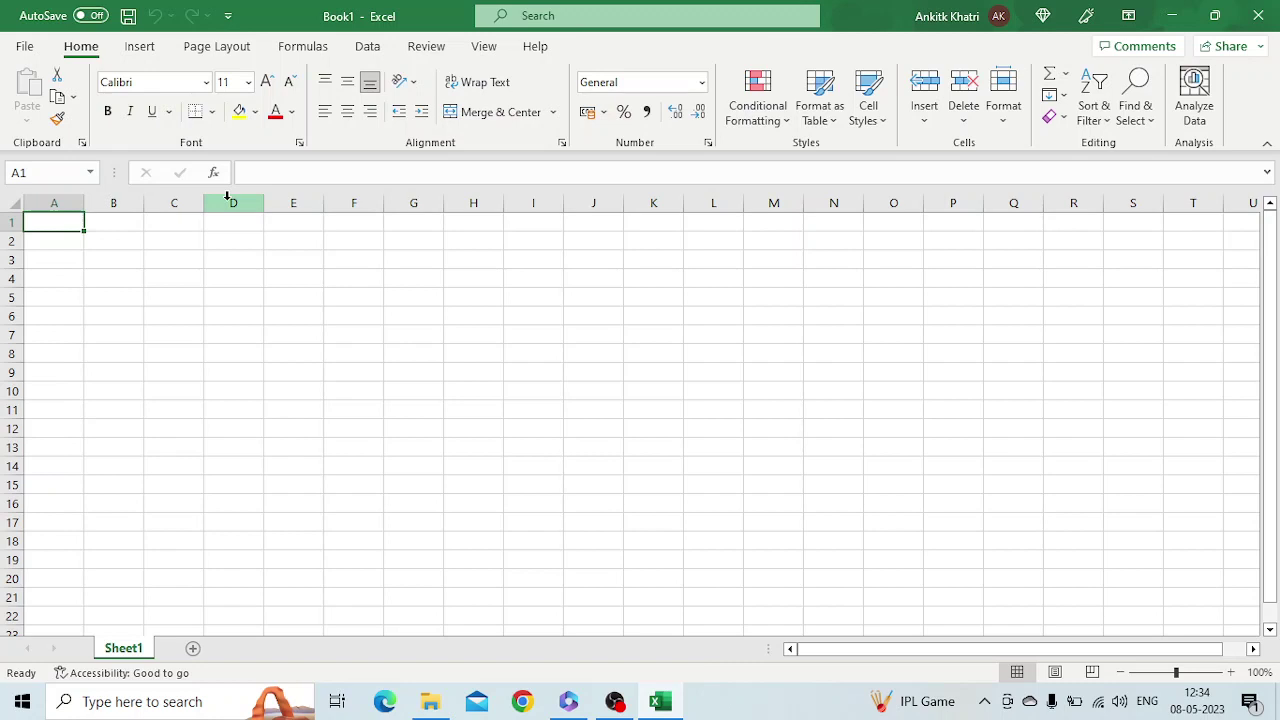
Fill the whole of row 9 and column D with yellow
left_click(8, 364)
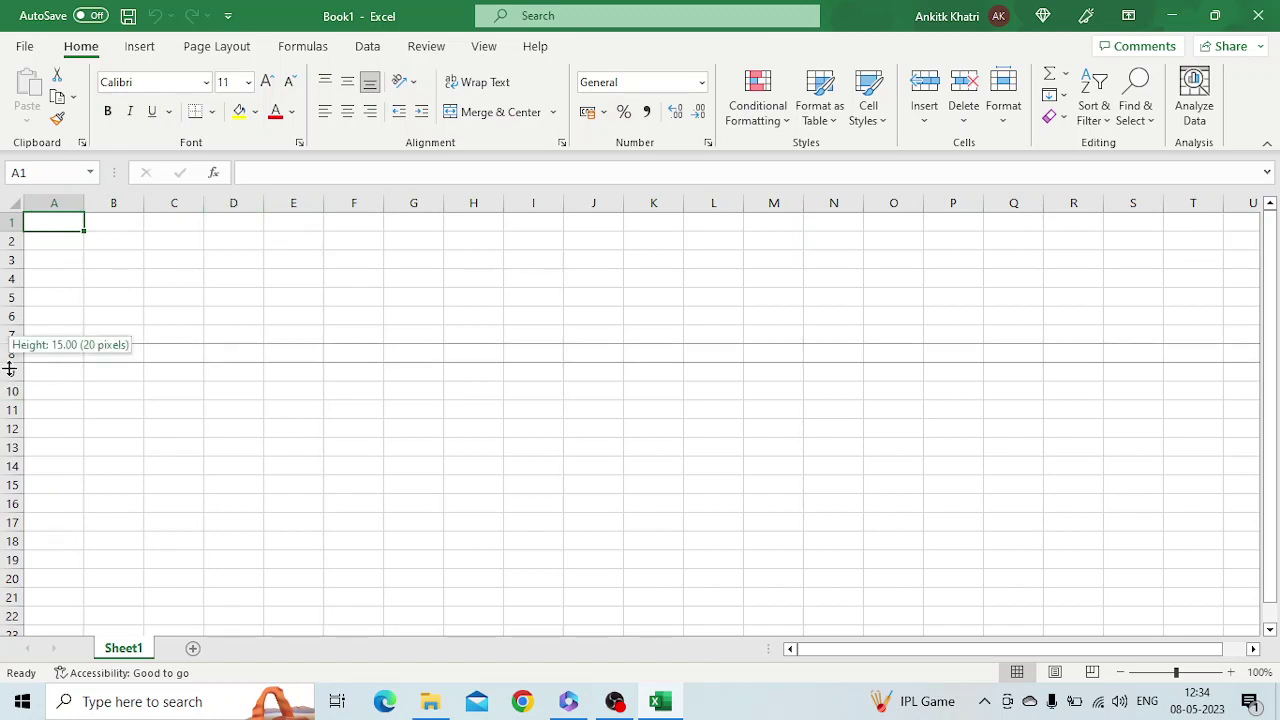
left_click(8, 372)
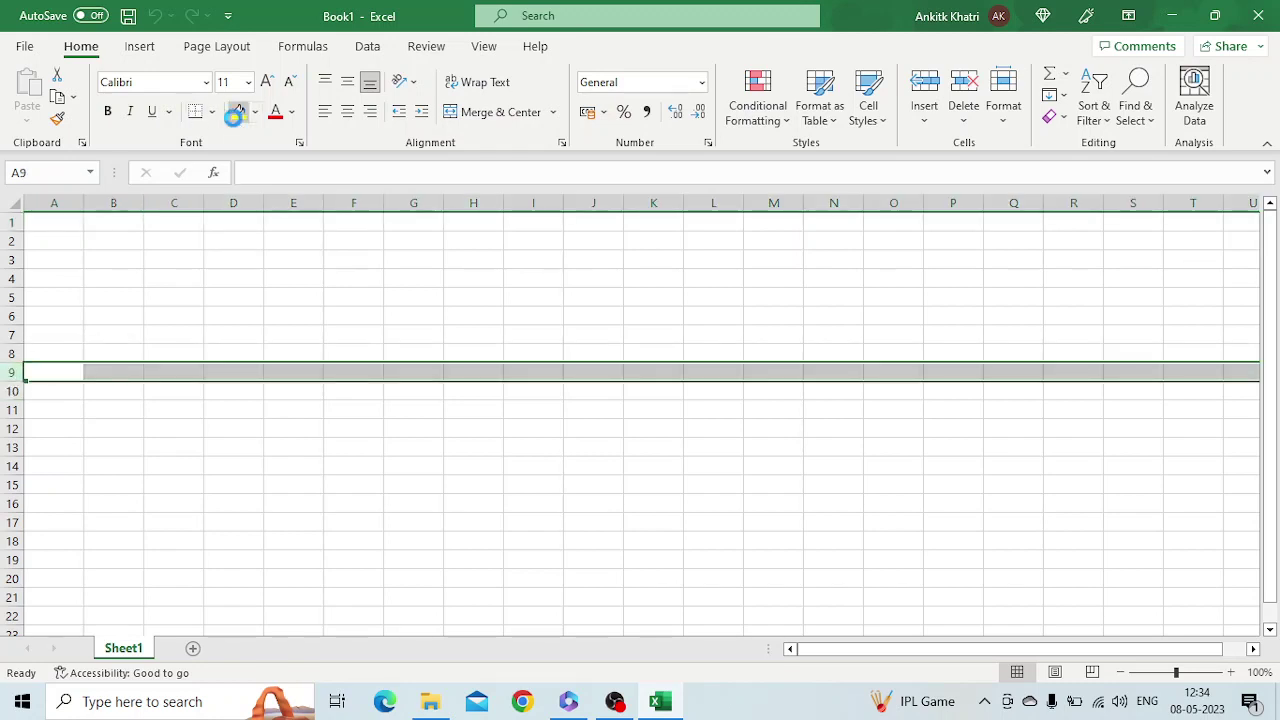
left_click(239, 111)
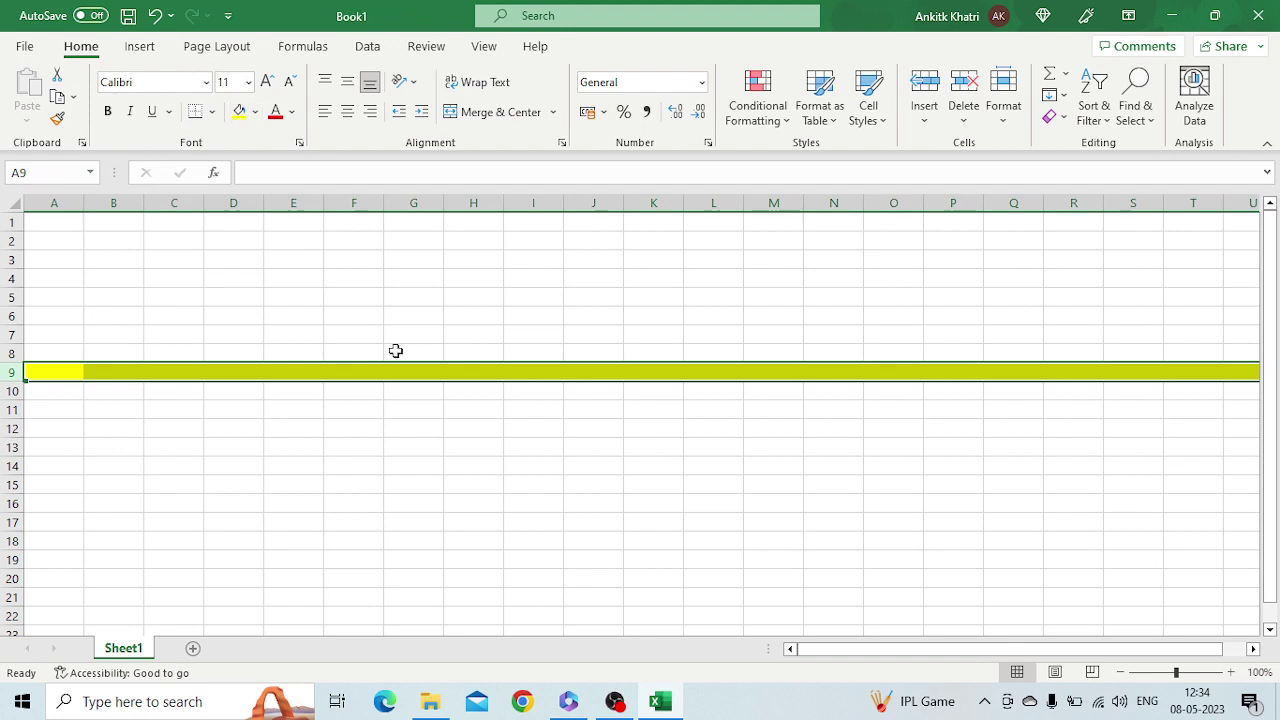
left_click(243, 197)
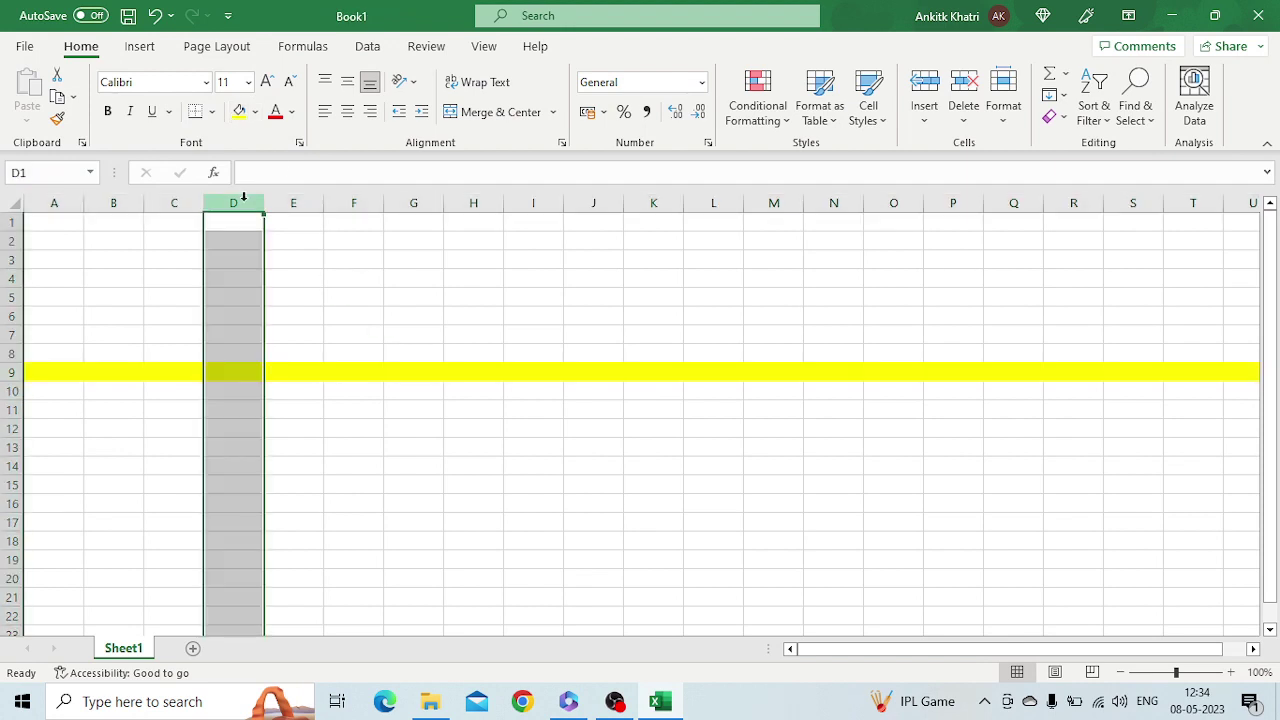
left_click(239, 111)
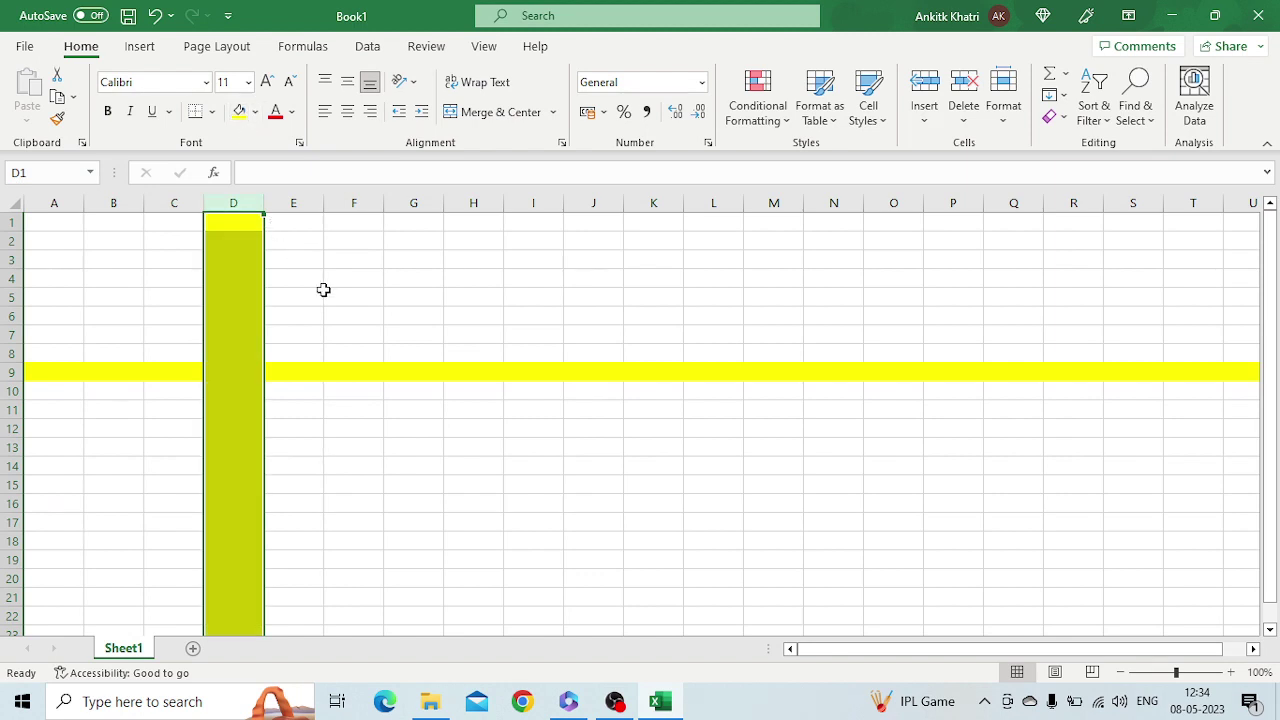
Shade the crossing cell D9 light blue-grey
left_click(233, 371)
left_click(257, 112)
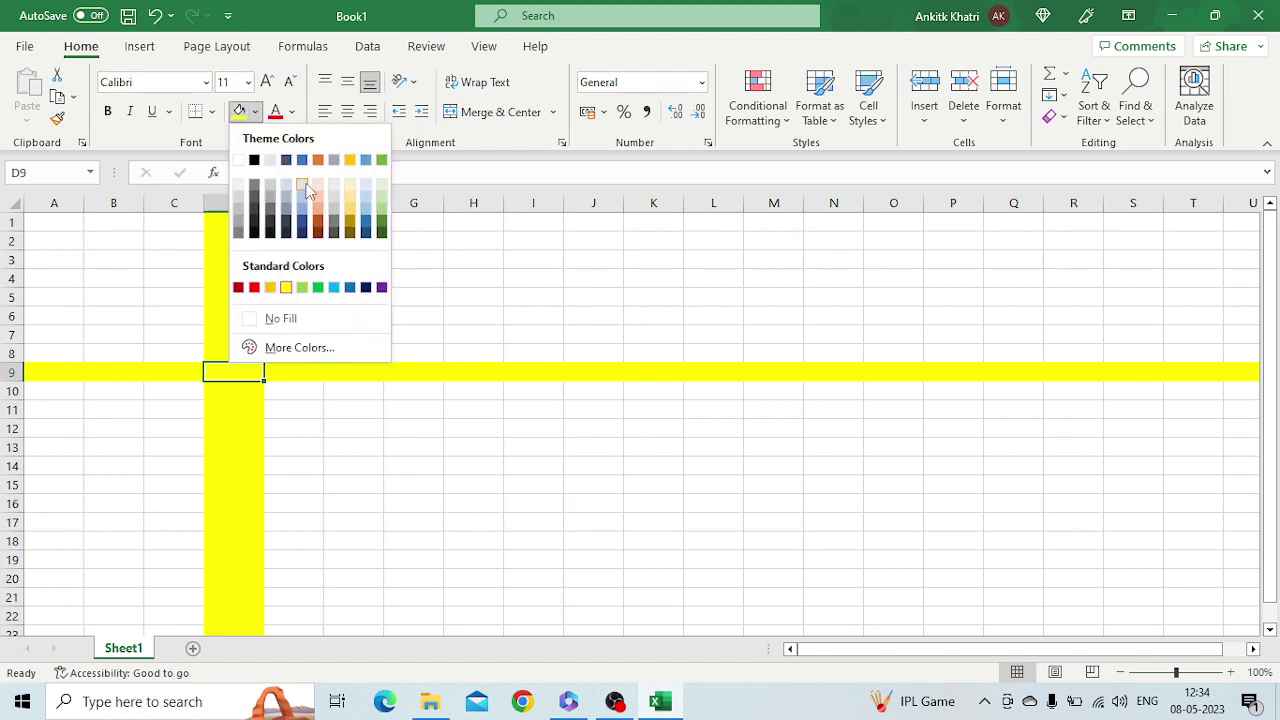
left_click(305, 195)
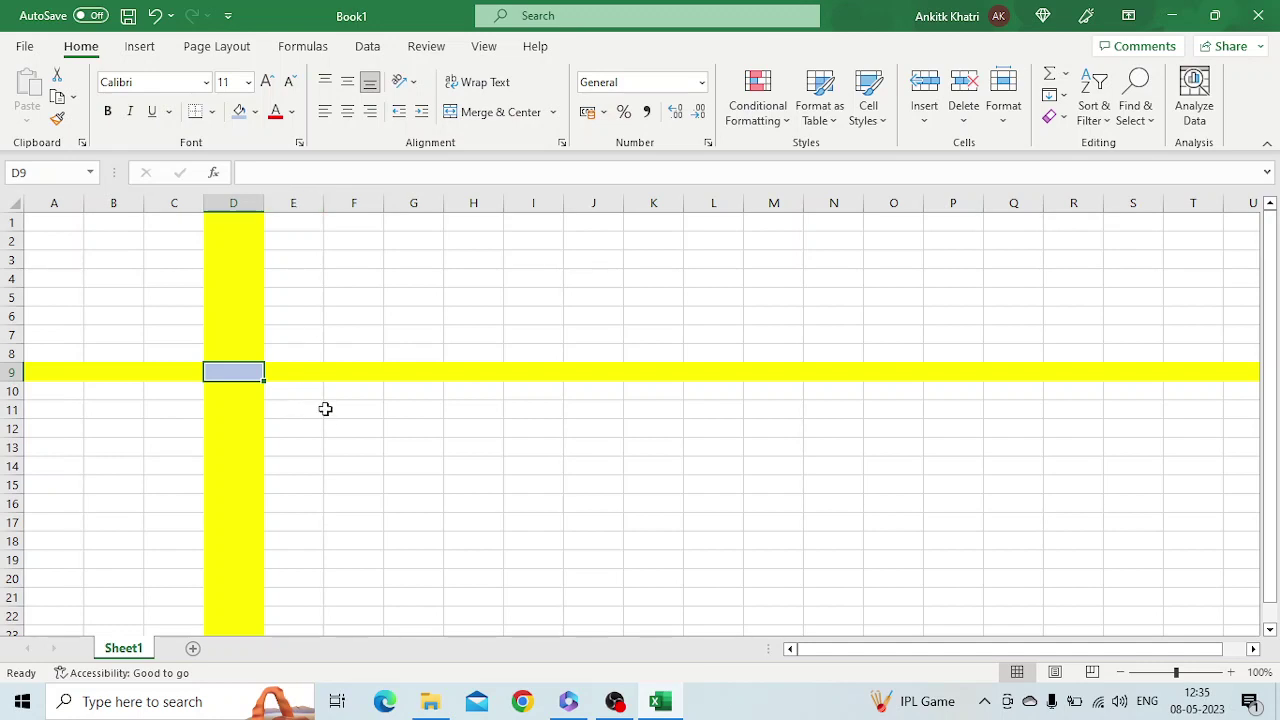
Apply the light blue-grey fill to F12:I12, L13:L20 and F14:I18
left_click_drag(325, 409, 443, 408)
left_click_drag(531, 409, 525, 523)
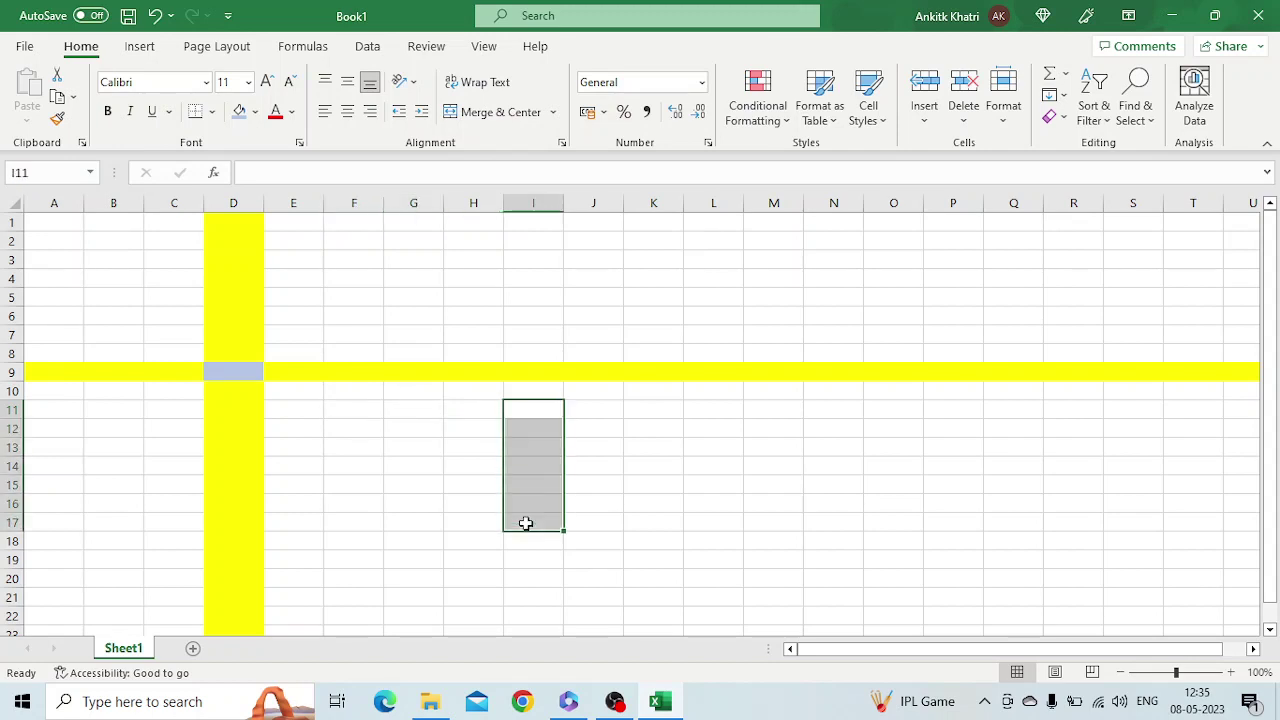
left_click_drag(357, 412, 509, 422)
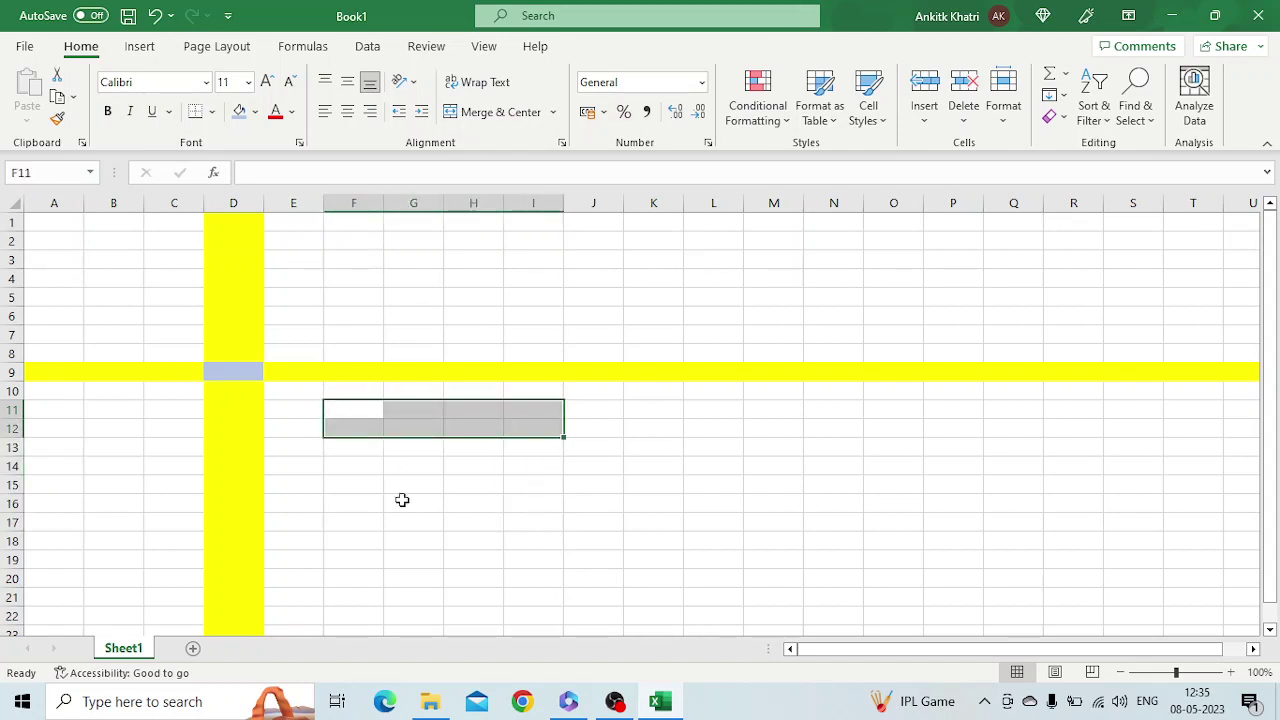
left_click_drag(352, 428, 514, 427)
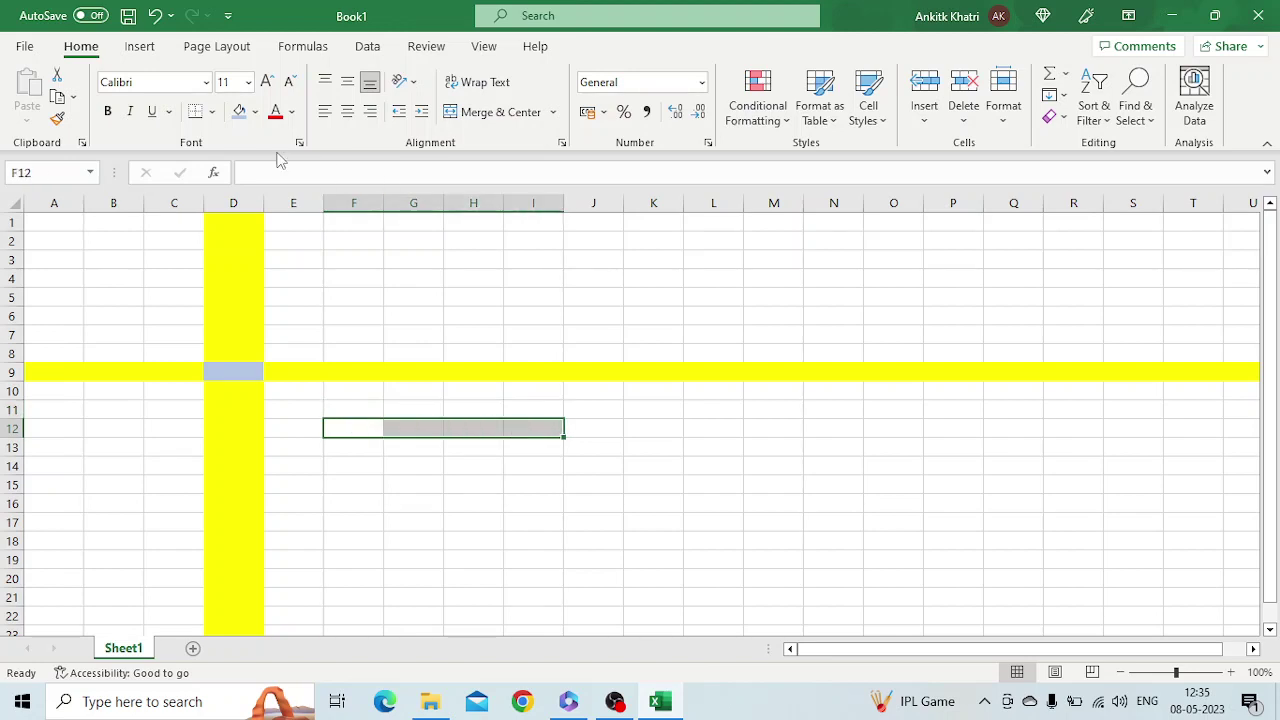
left_click_drag(714, 446, 720, 577)
left_click(244, 116)
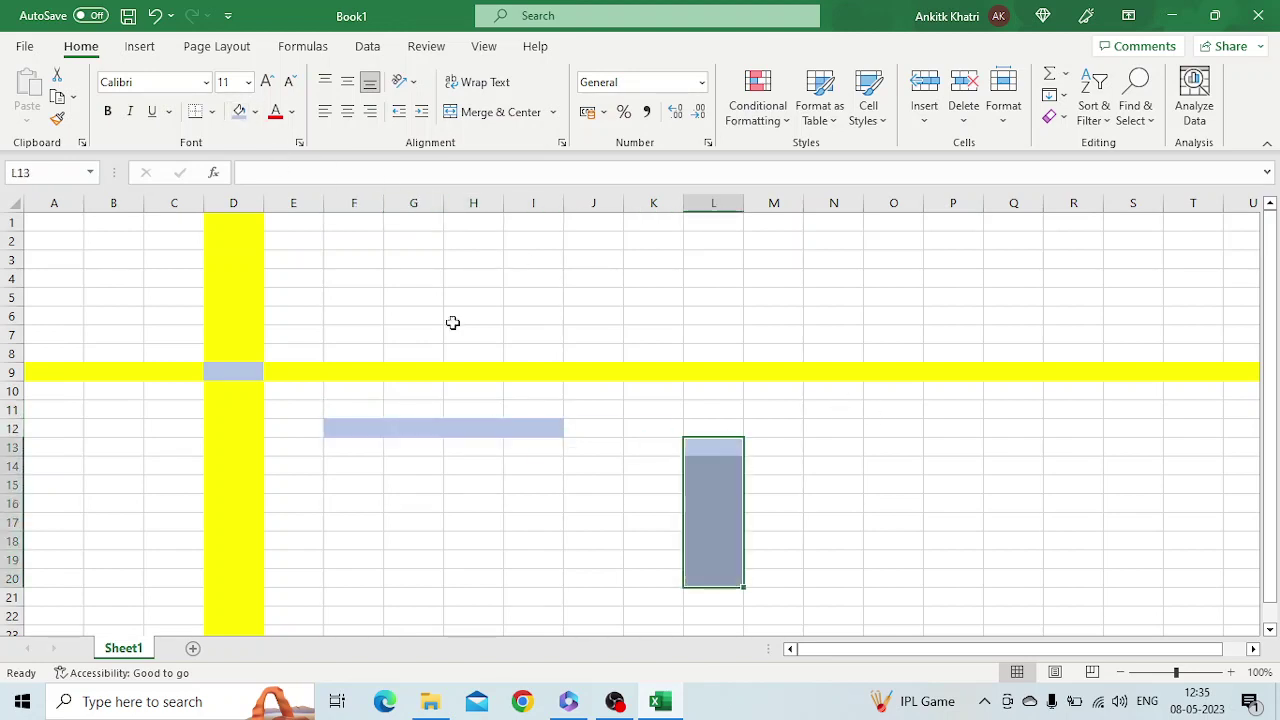
left_click_drag(338, 462, 508, 540)
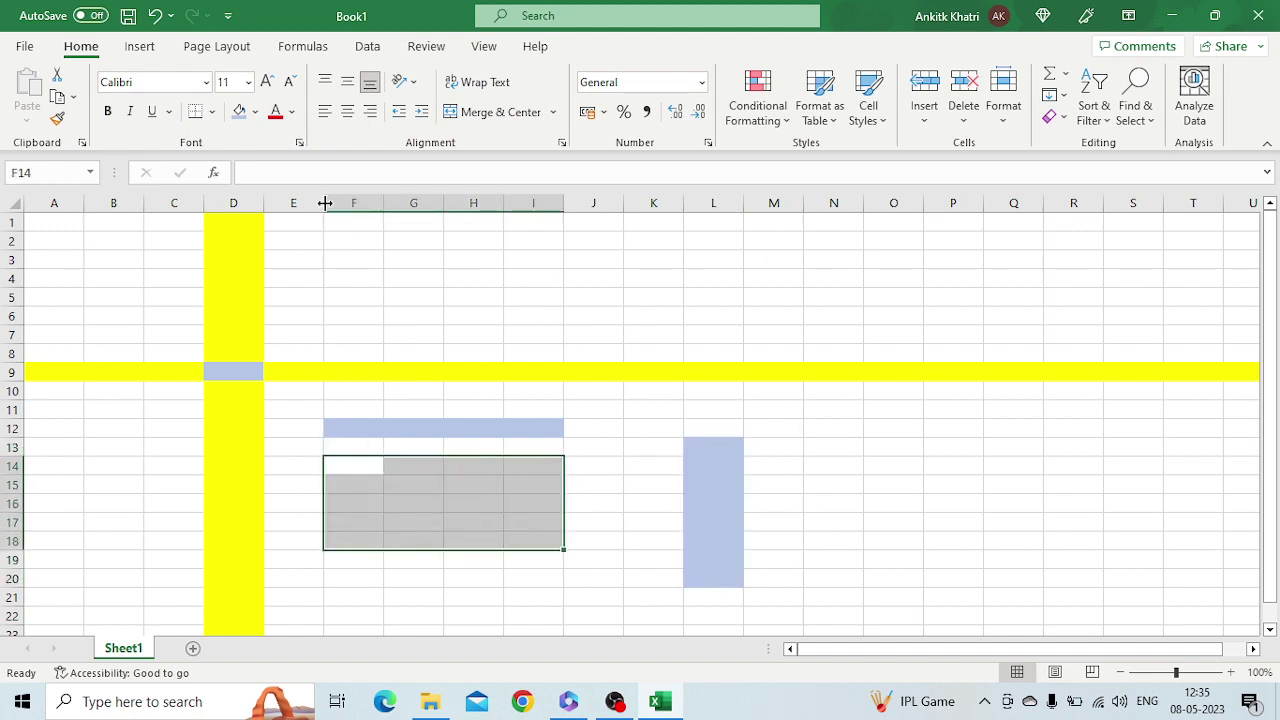
left_click(240, 112)
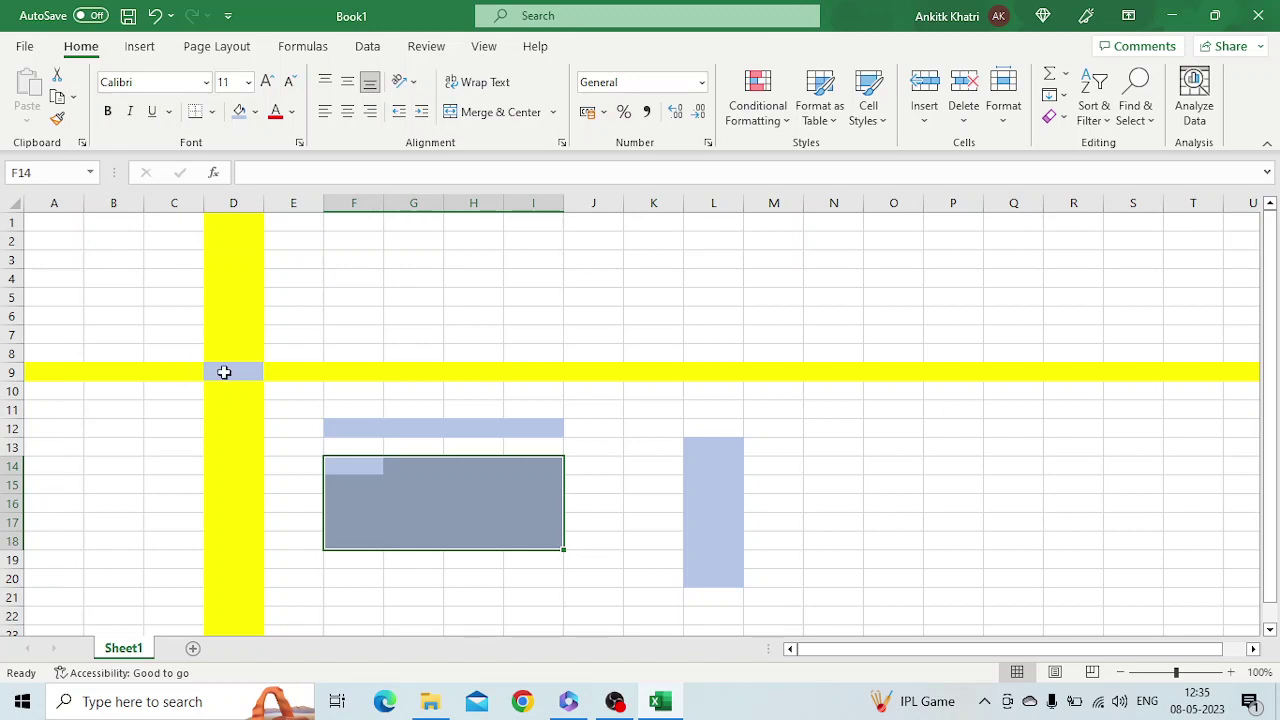
Check the shaded cells, reselect block F14:I18, and pick cell F21 for a formula
left_click(224, 372)
left_click(429, 263, "ctrl")
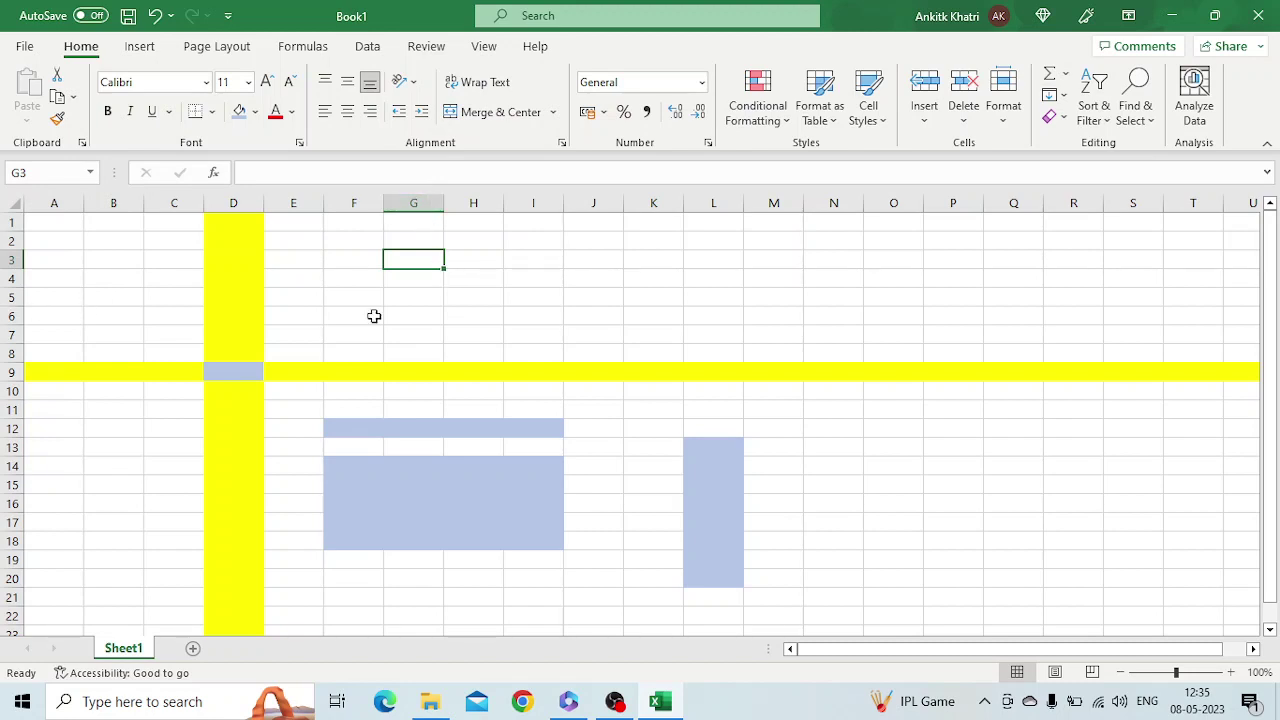
left_click(606, 592)
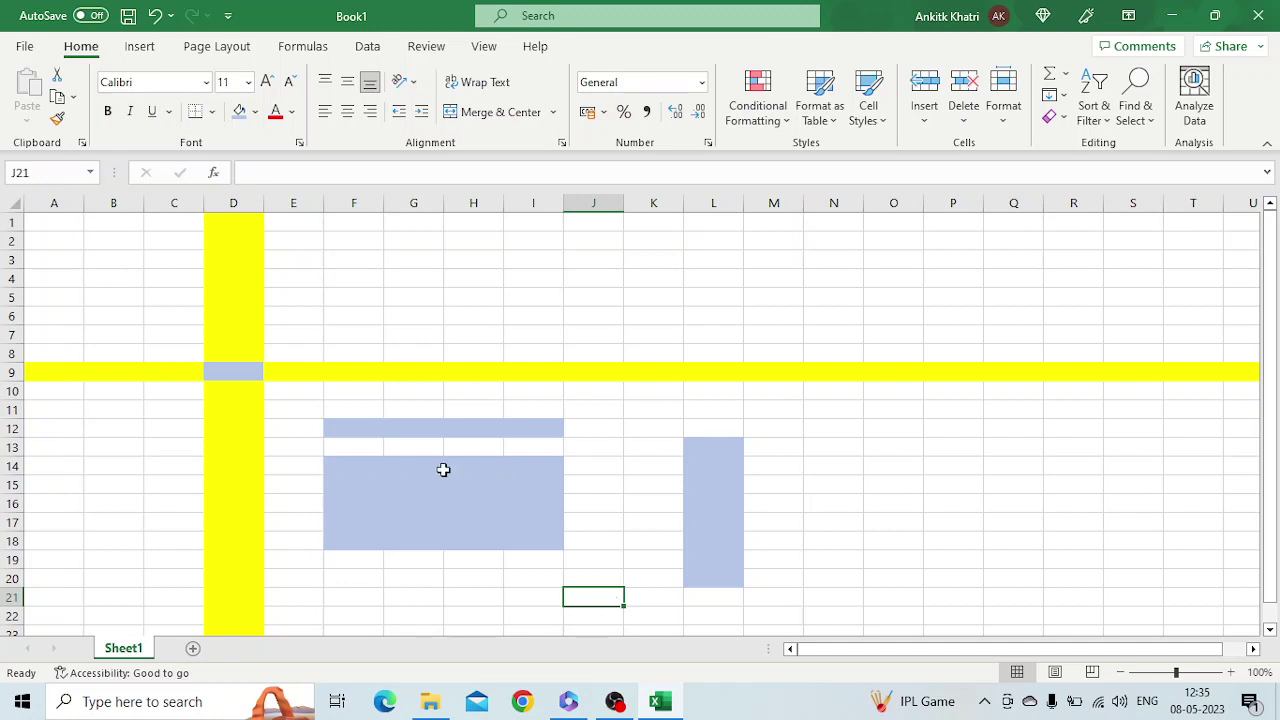
left_click_drag(333, 460, 524, 540)
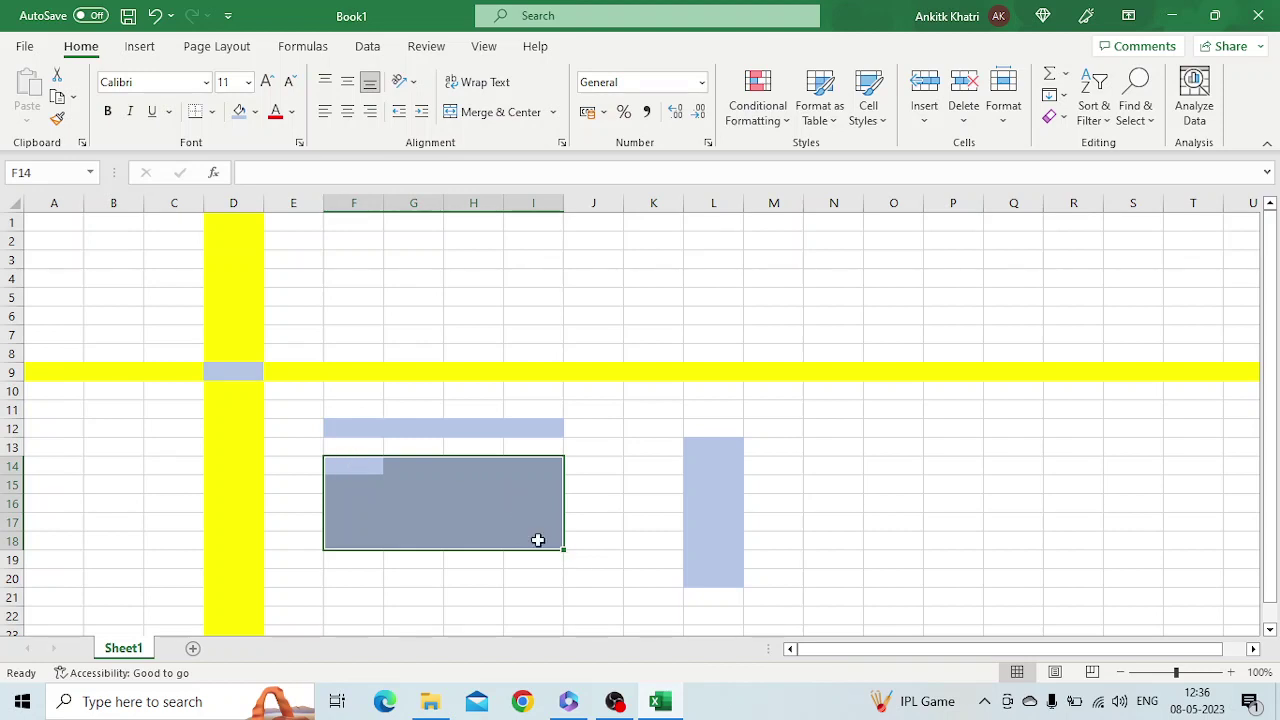
left_click(340, 592)
Start a formula in F21 referencing F14:I18, cancel it, and add a new Sheet2
type("=")
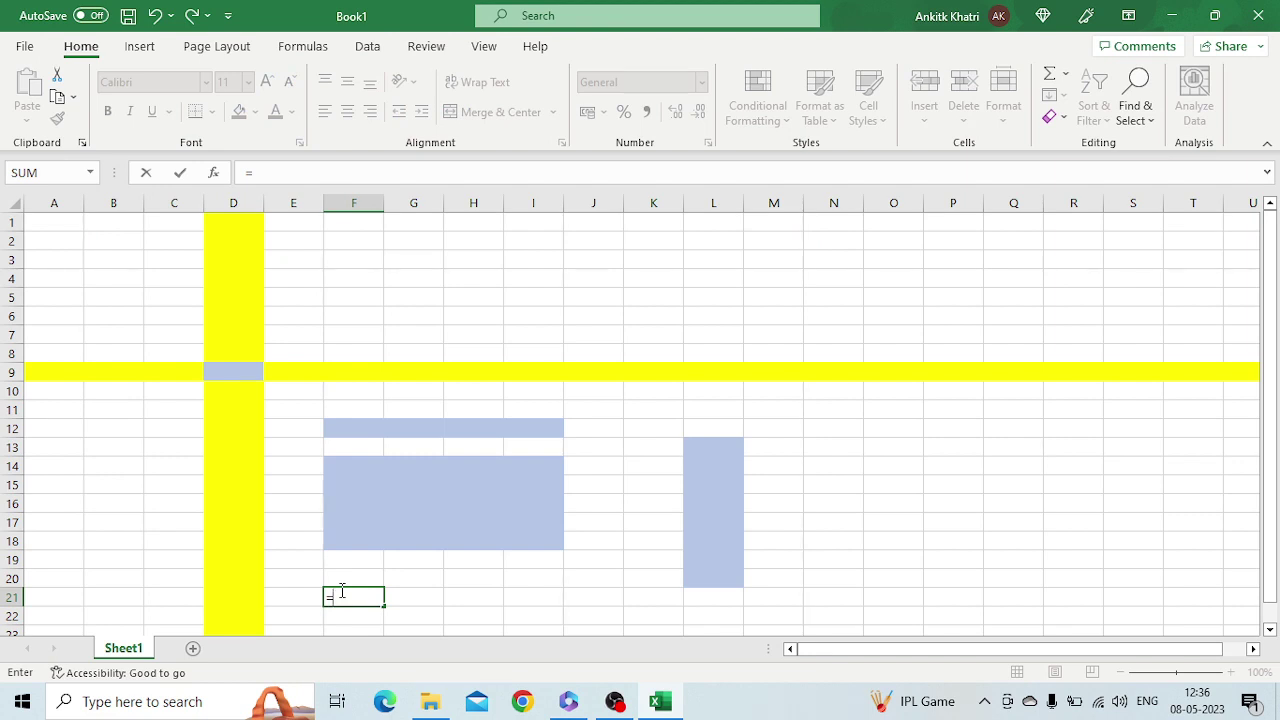
left_click(351, 468)
left_click_drag(367, 473, 537, 549)
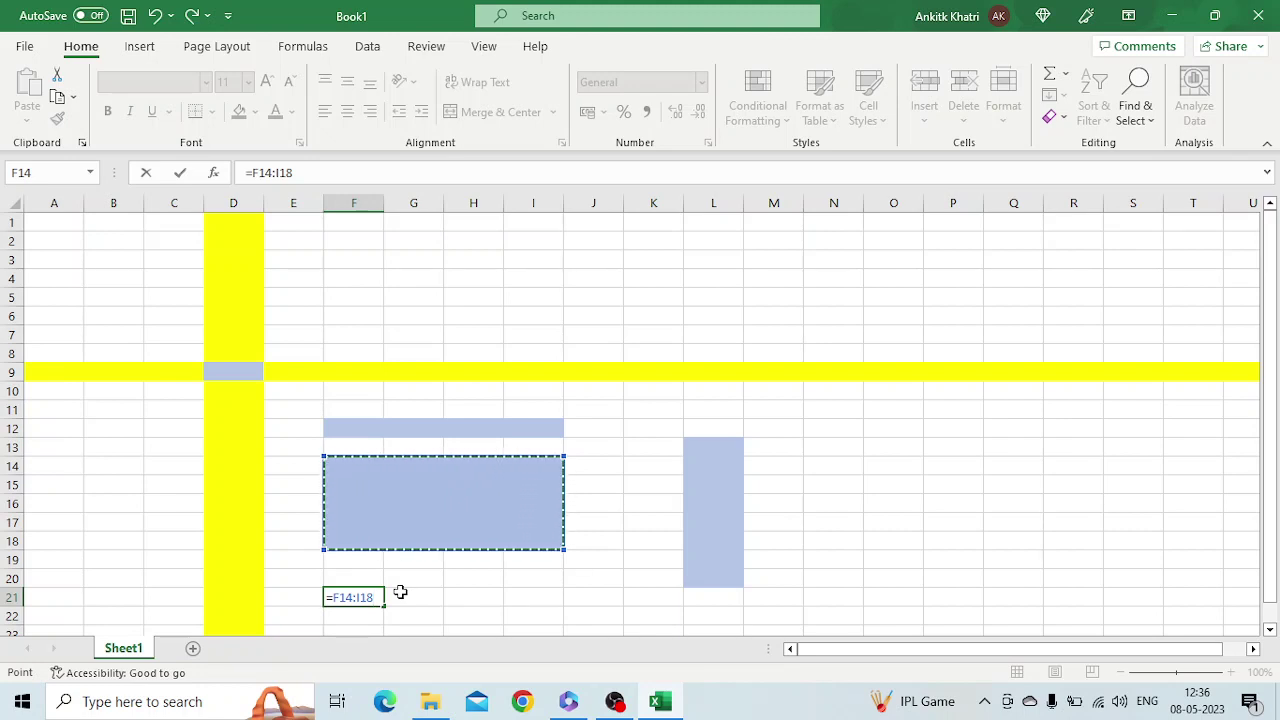
key("Escape")
left_click(193, 648)
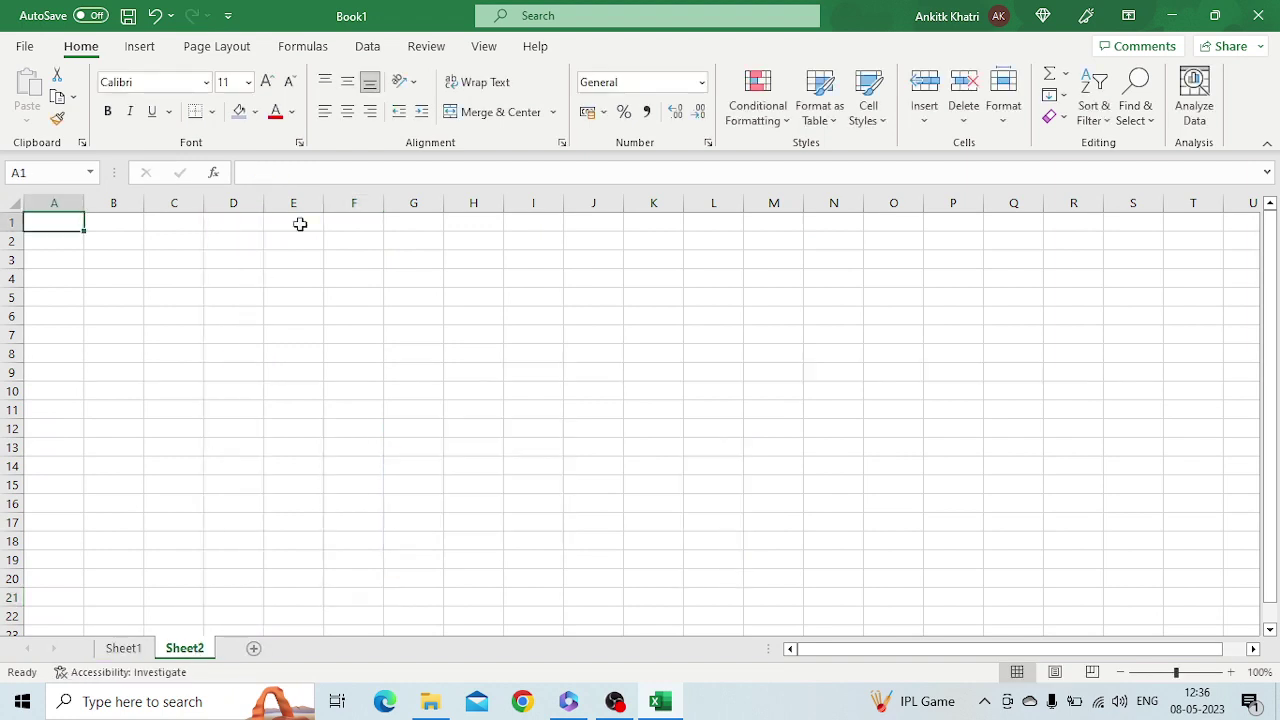
Enter the heading 'Data Type' in B2
left_click(113, 250)
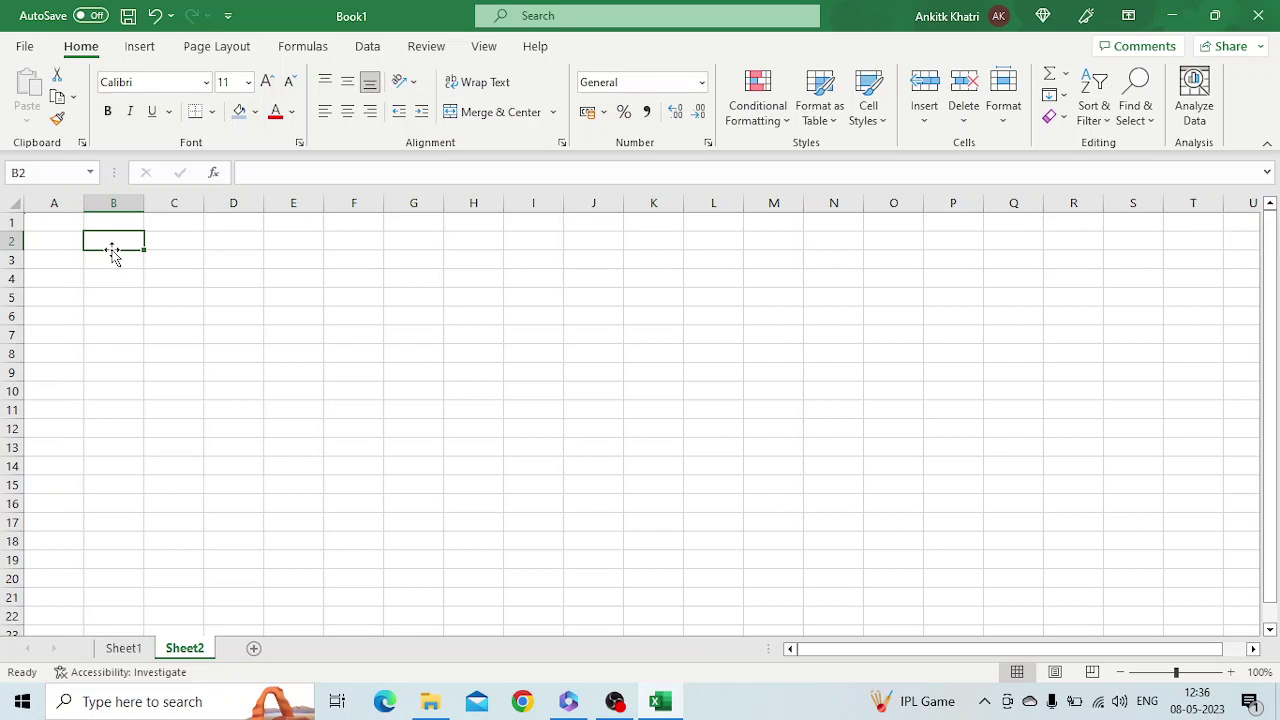
type("Data")
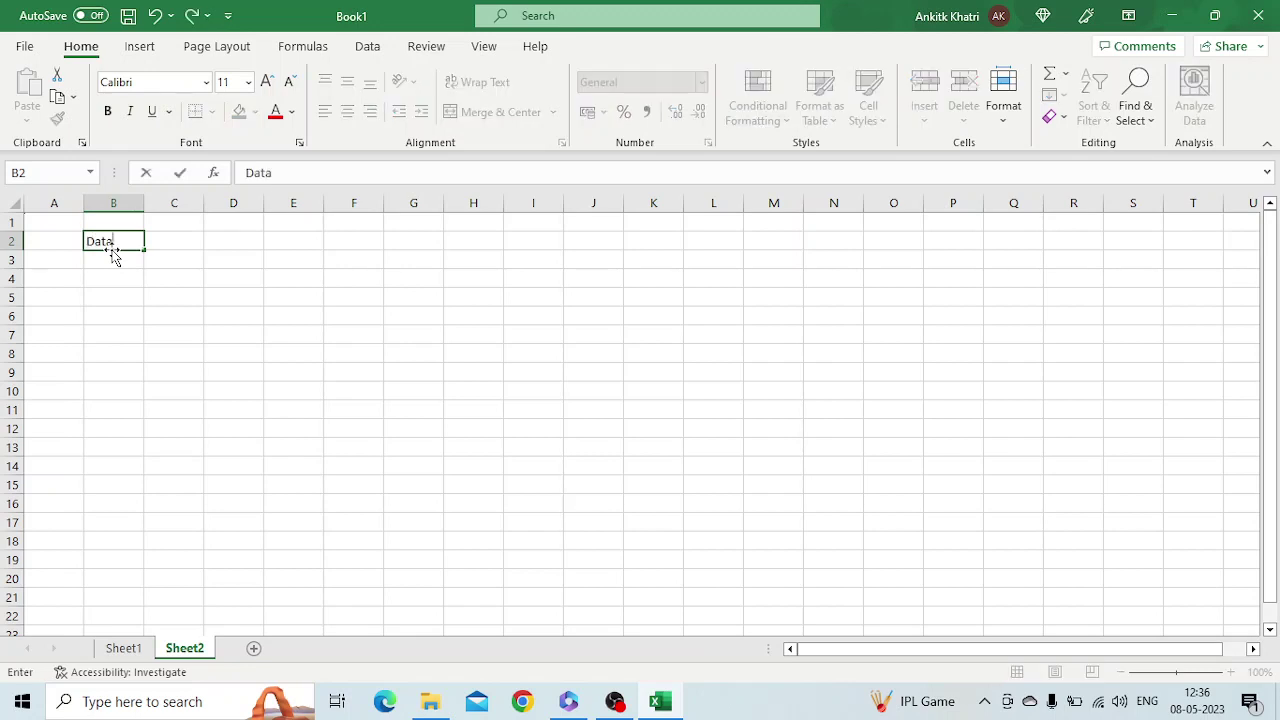
type(" Type")
key("Return")
key("Return")
key("Return")
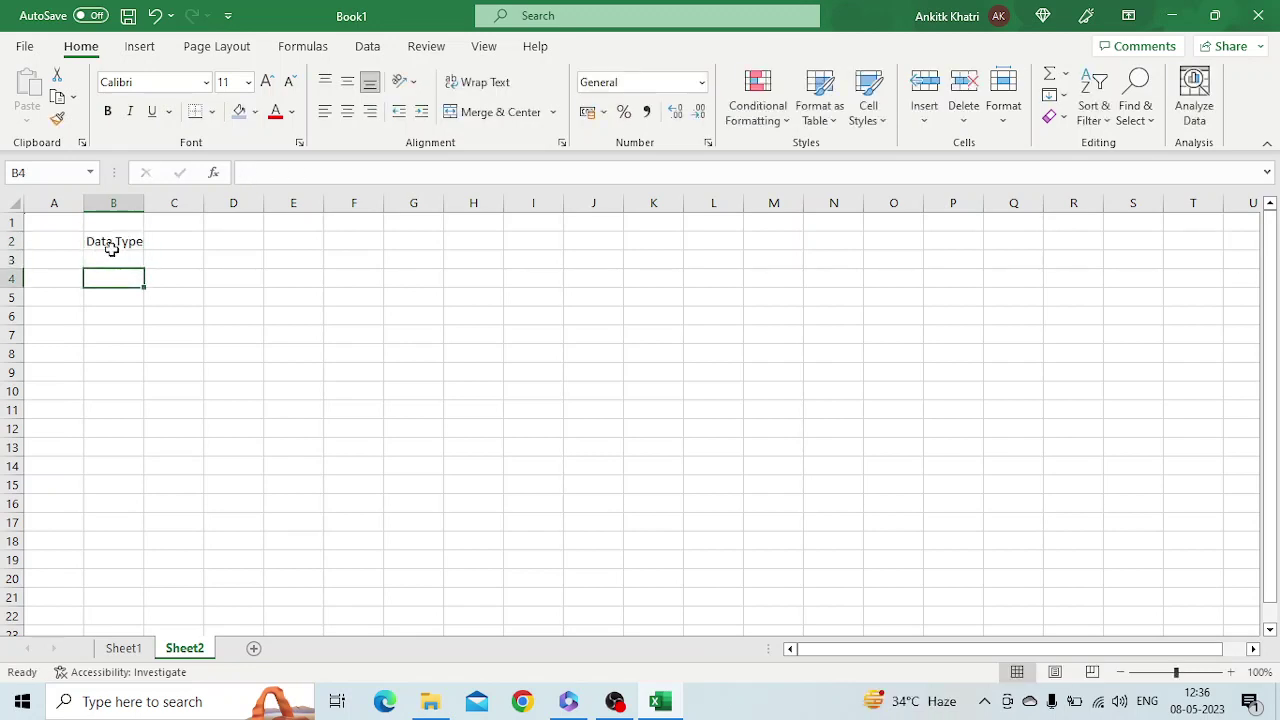
Add rows INT with '1,2,10,100' and FLOAT with '1.23,8.9,etc' as examples
type("INT")
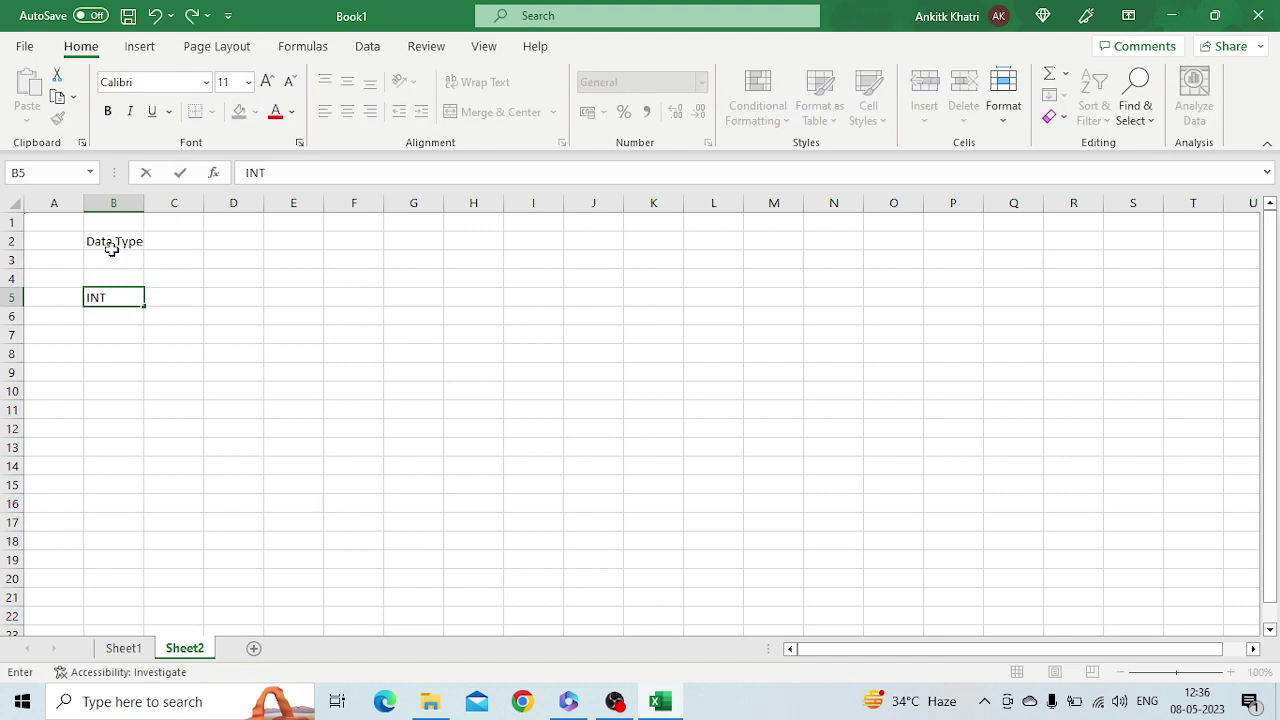
key("Tab")
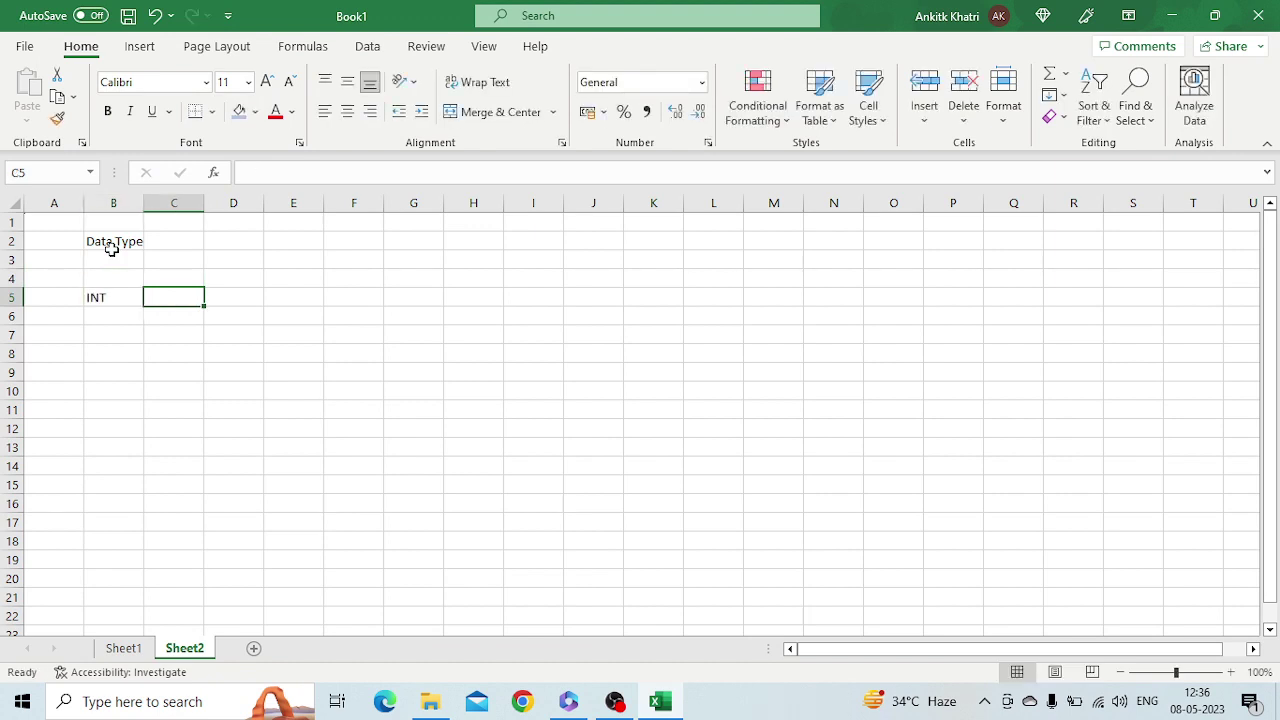
type("1,2,10,100")
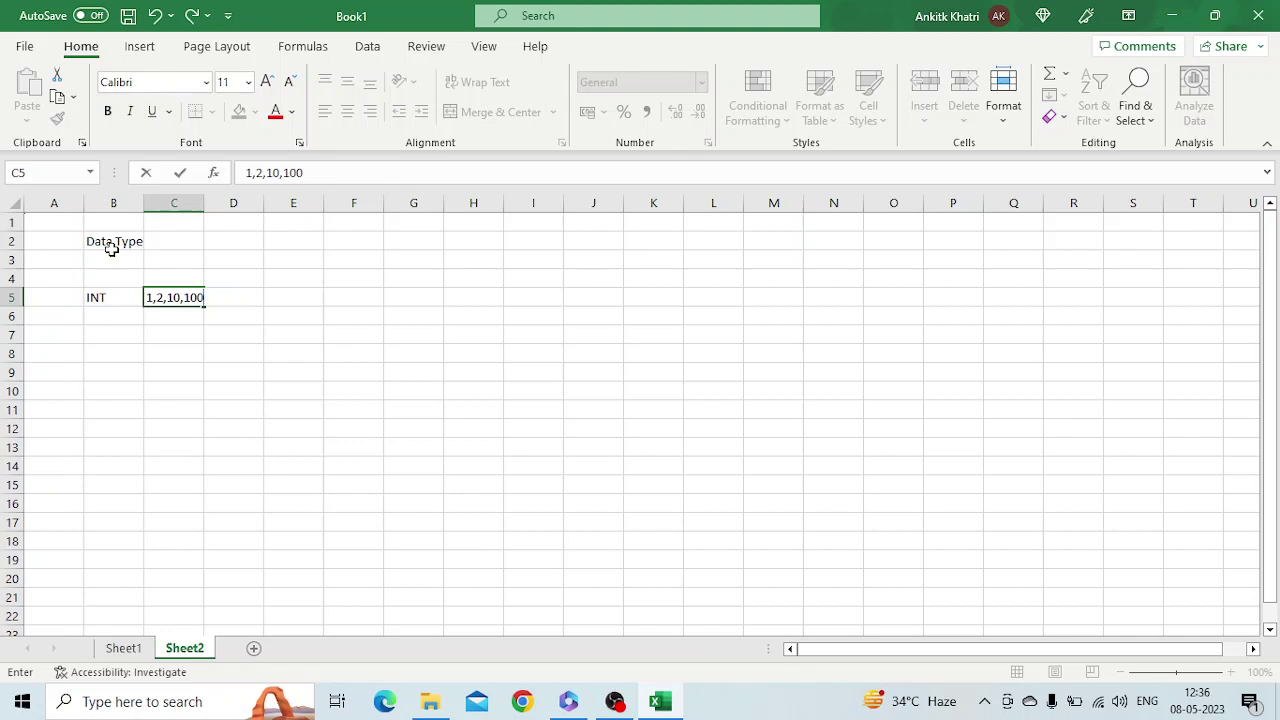
key("Return")
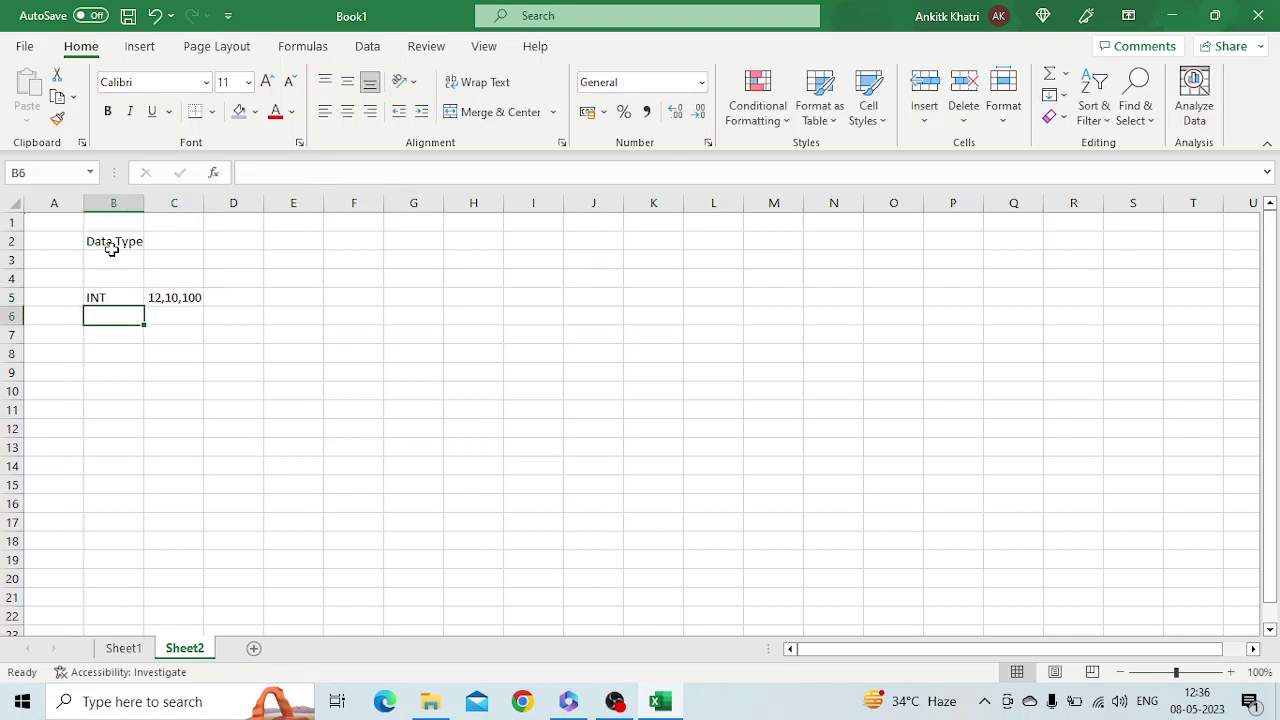
type("FLOAT")
key("Tab")
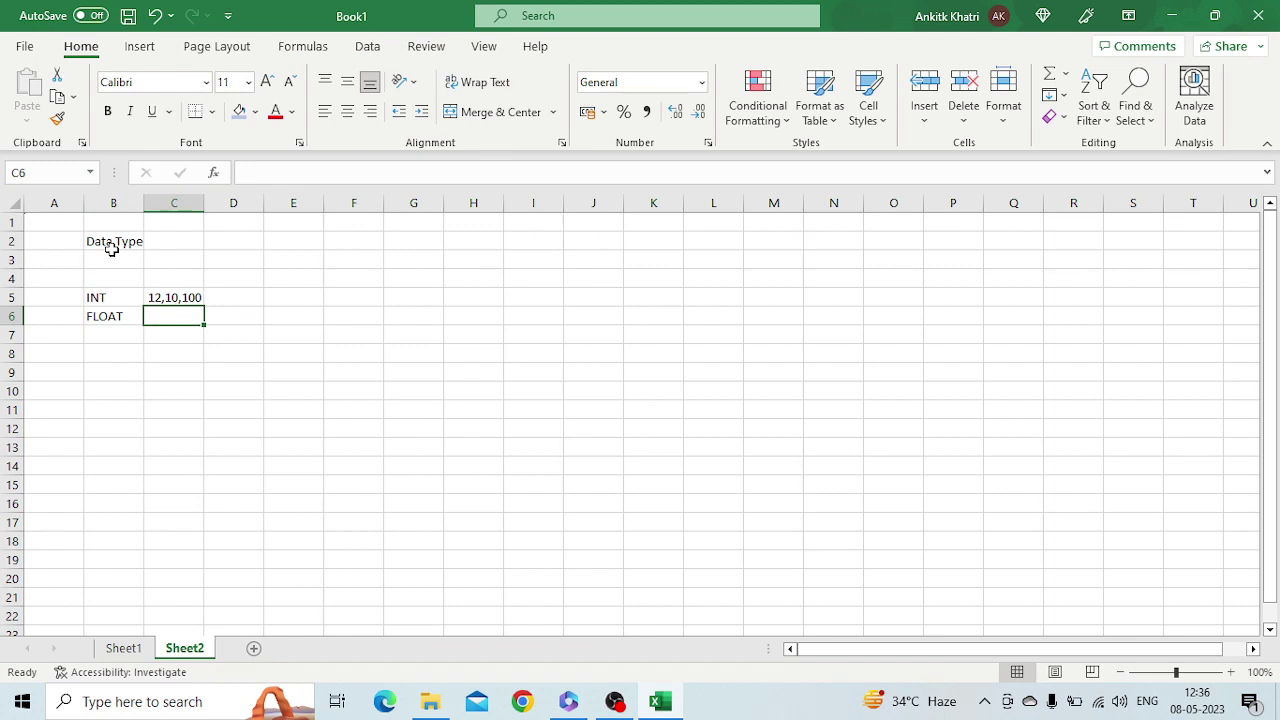
type("1.23,")
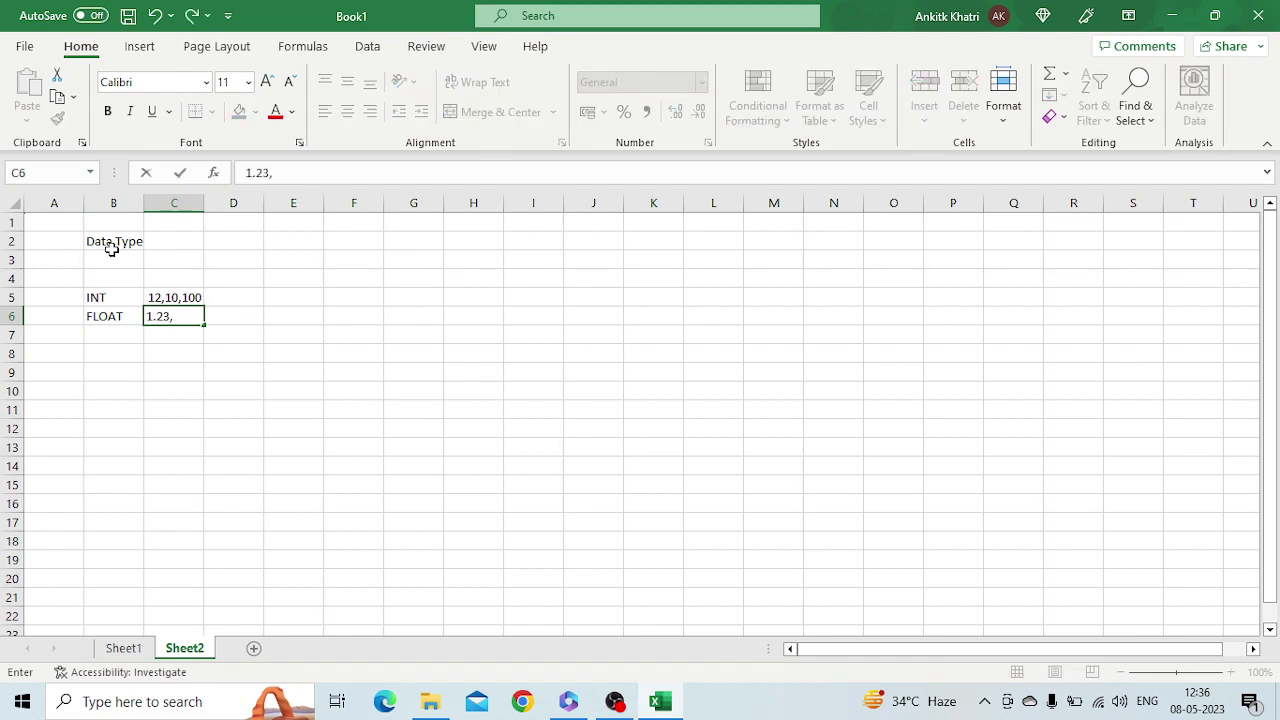
type("8.9.")
key("BackSpace")
type("etc")
key("Return")
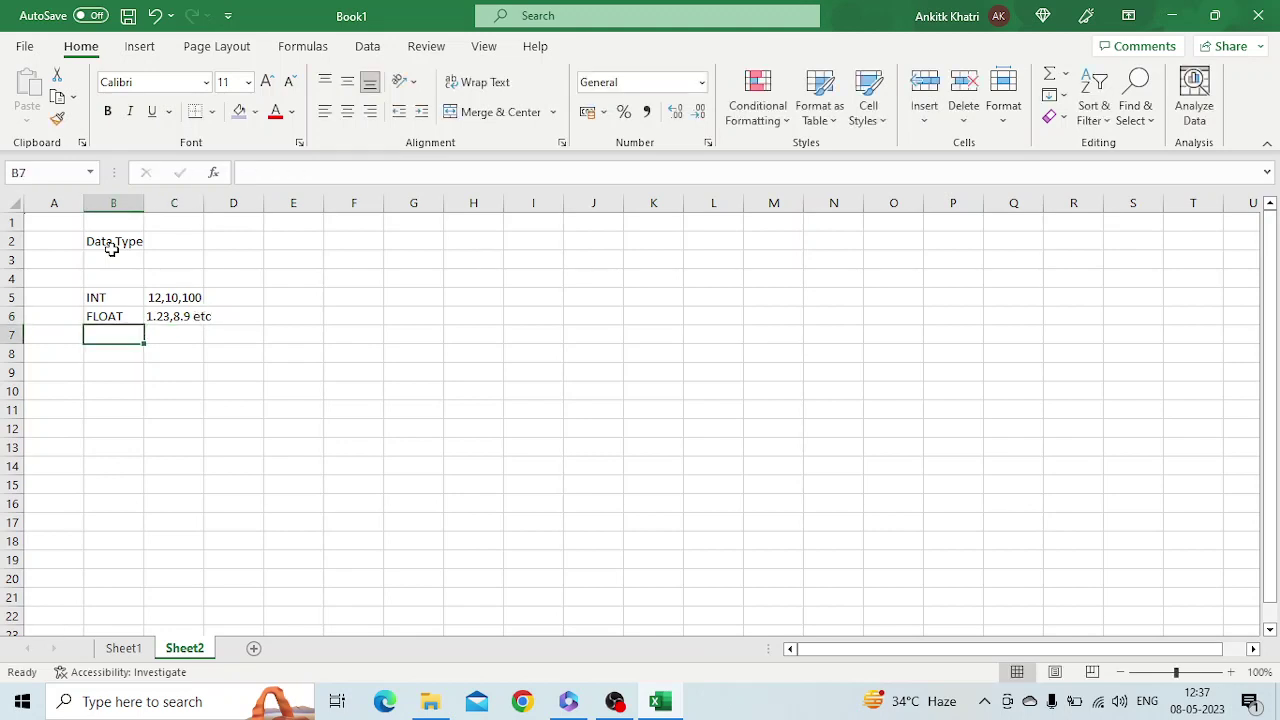
Add Boolean with 'True or False' and '1 or 0', then 'Data & time' in B8
type("Boolean")
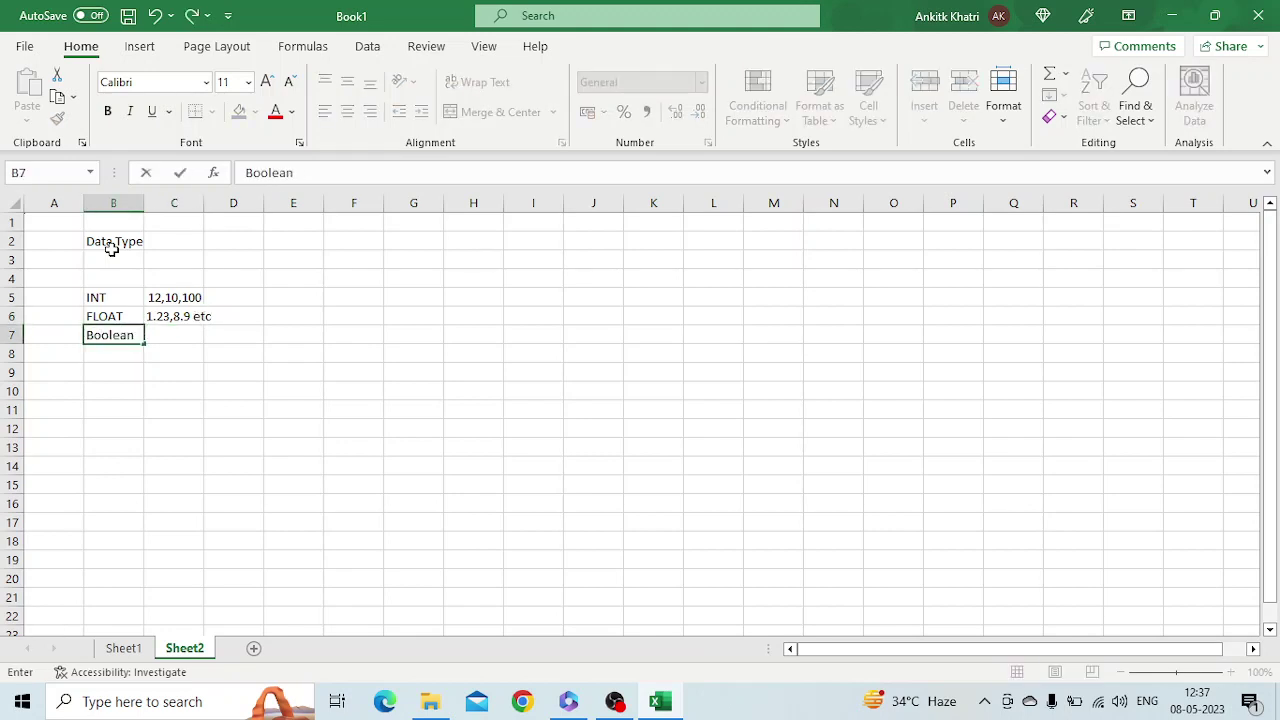
key("Tab")
type("Tue")
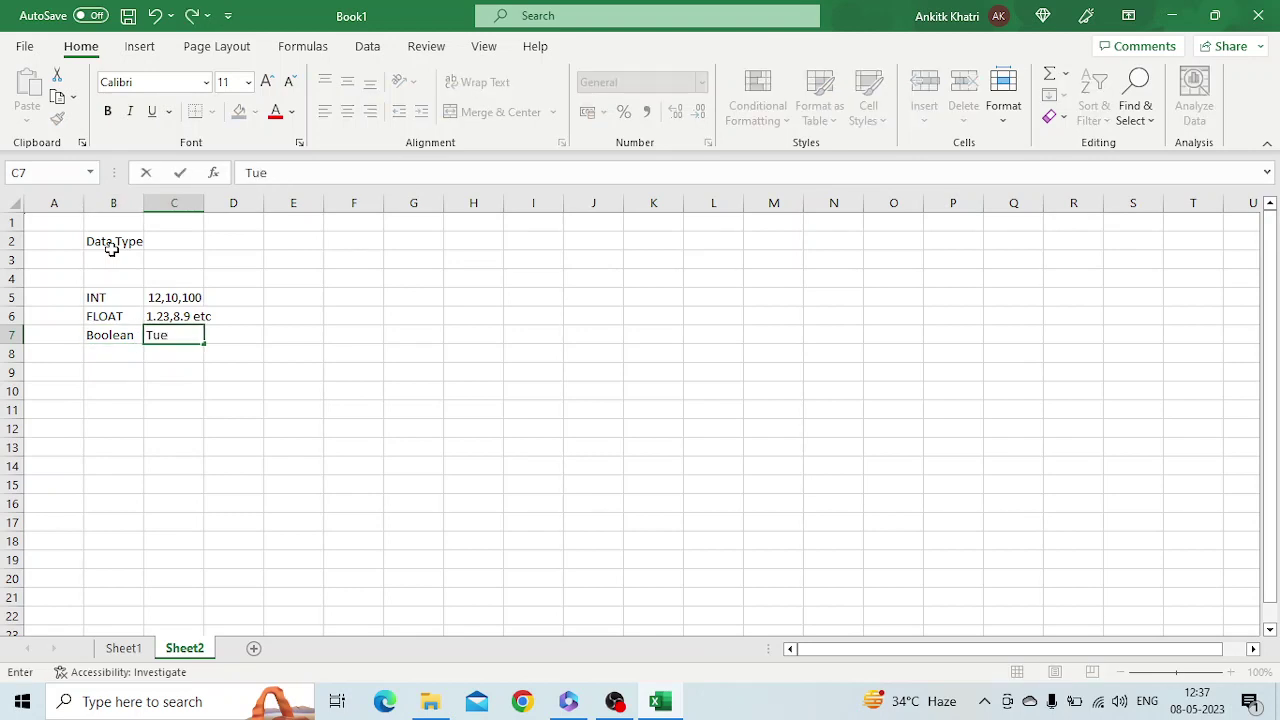
key("BackSpace")
key("BackSpace")
type("rue or False")
key("Tab")
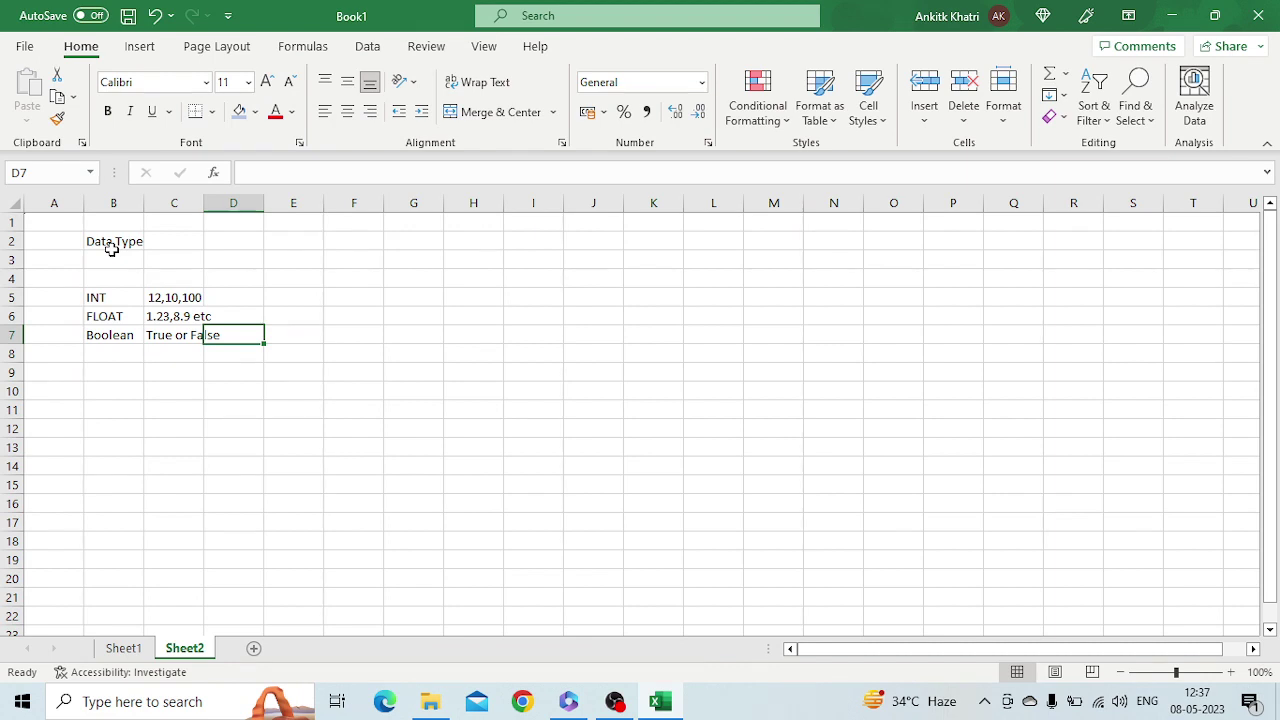
type("1 or ")
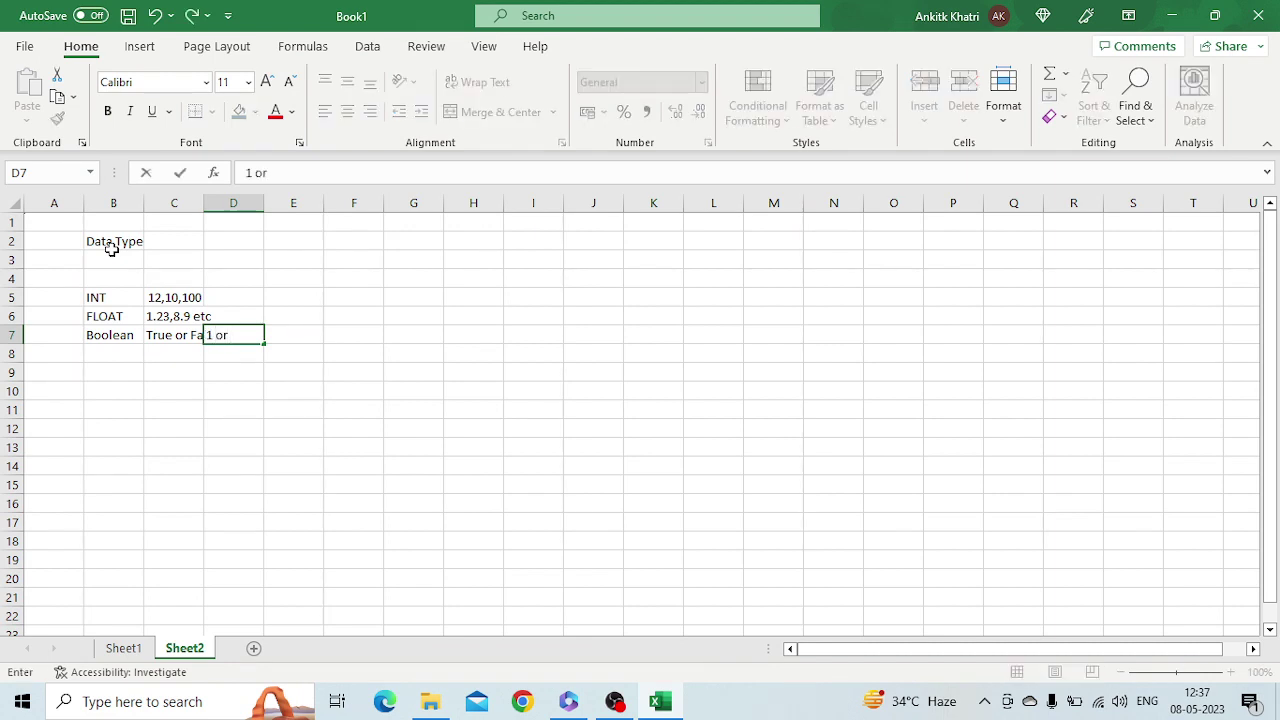
type("0")
key("Return")
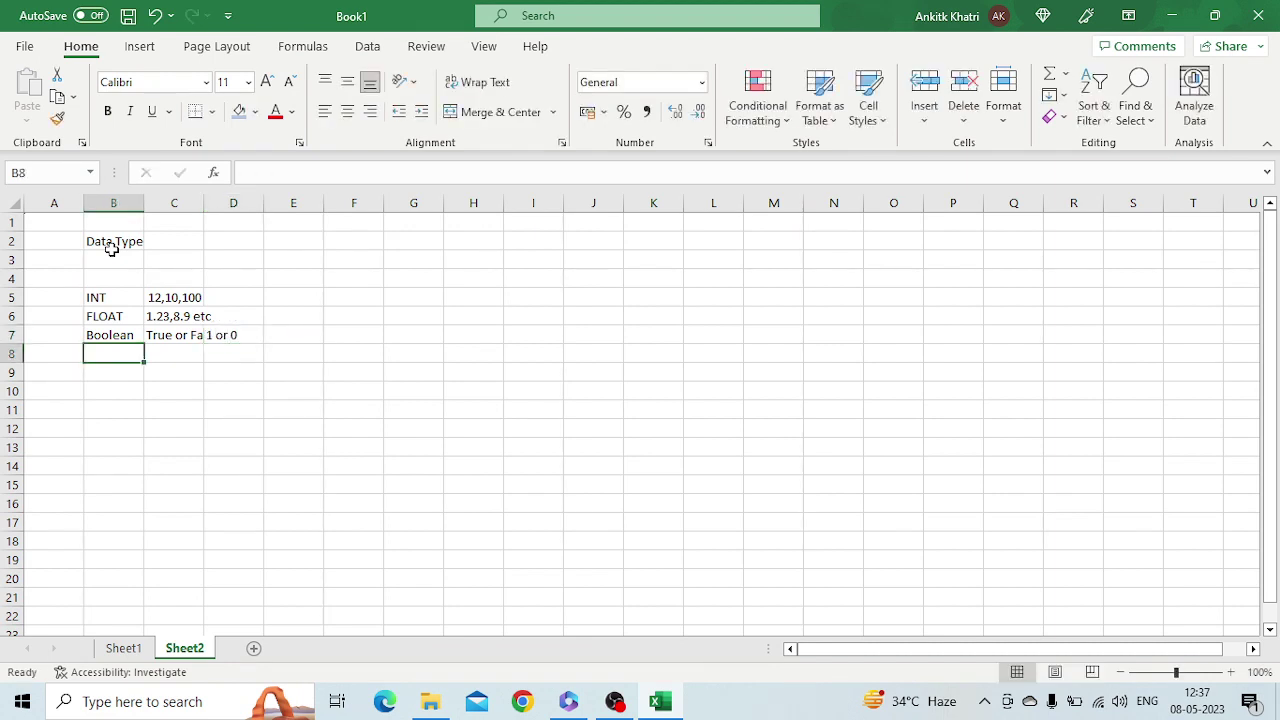
type("Data & time")
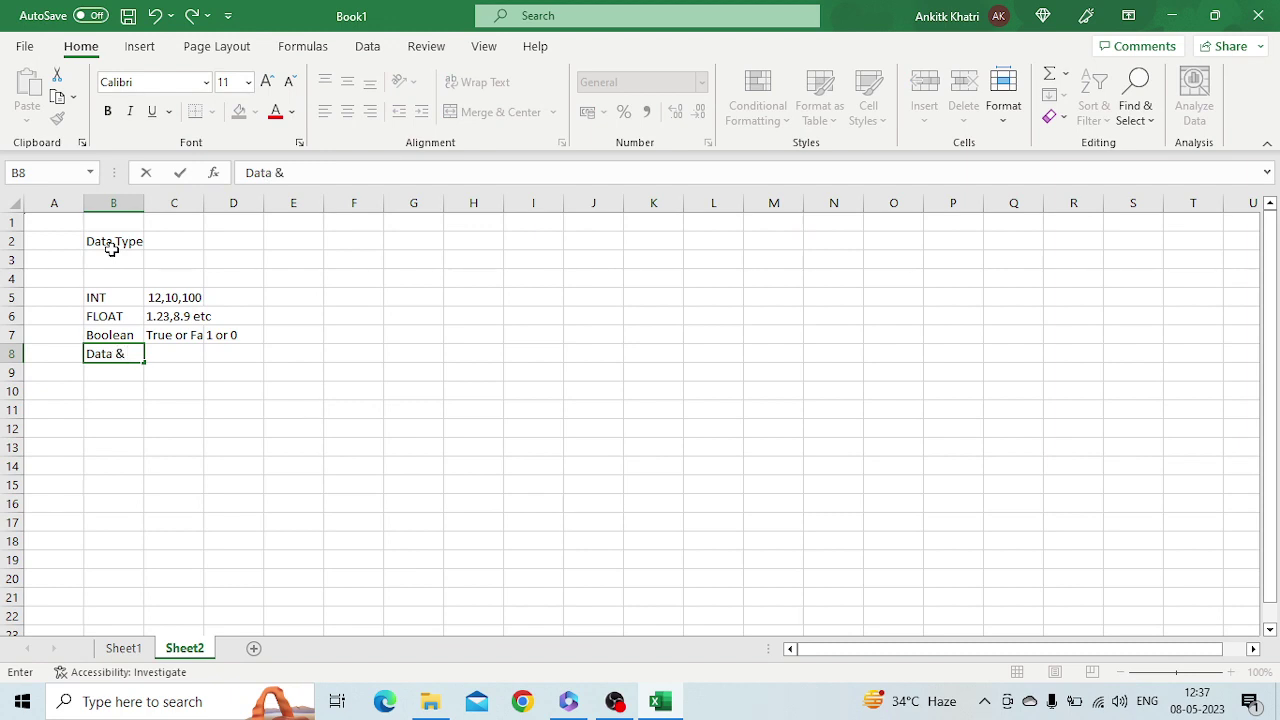
key("Tab")
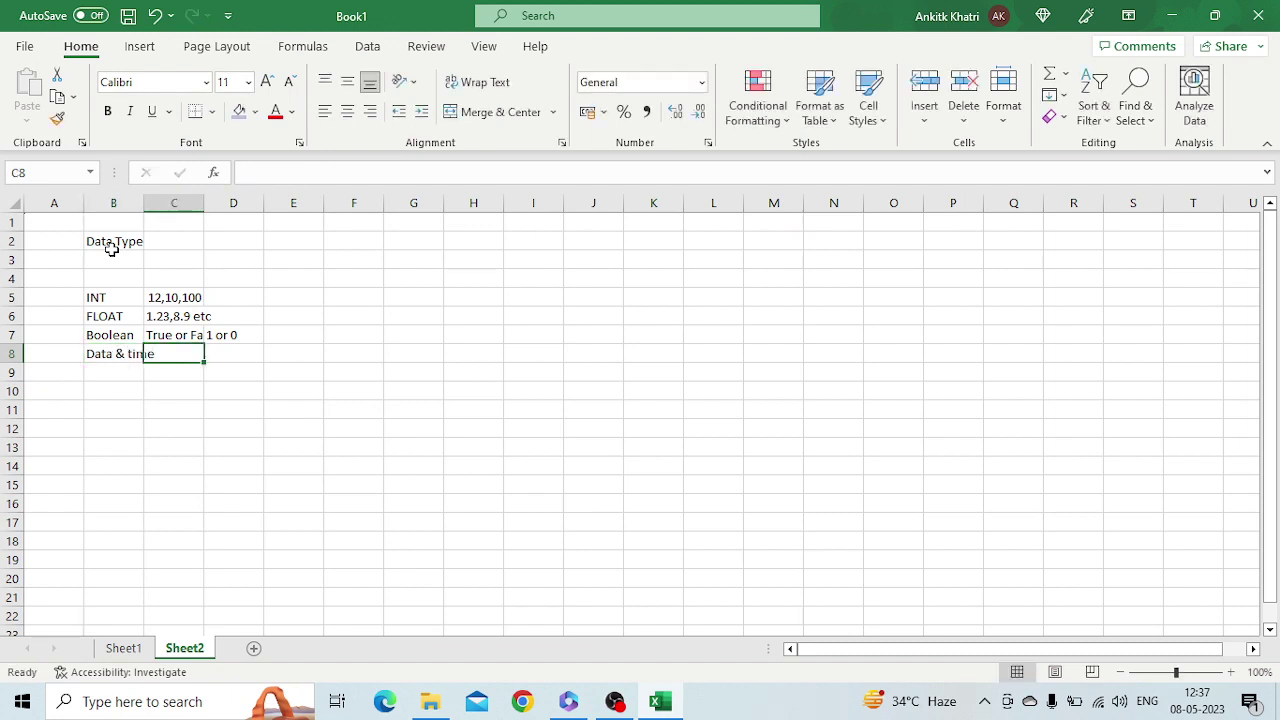
Enter the formula =TODAY() in C8
type("=to")
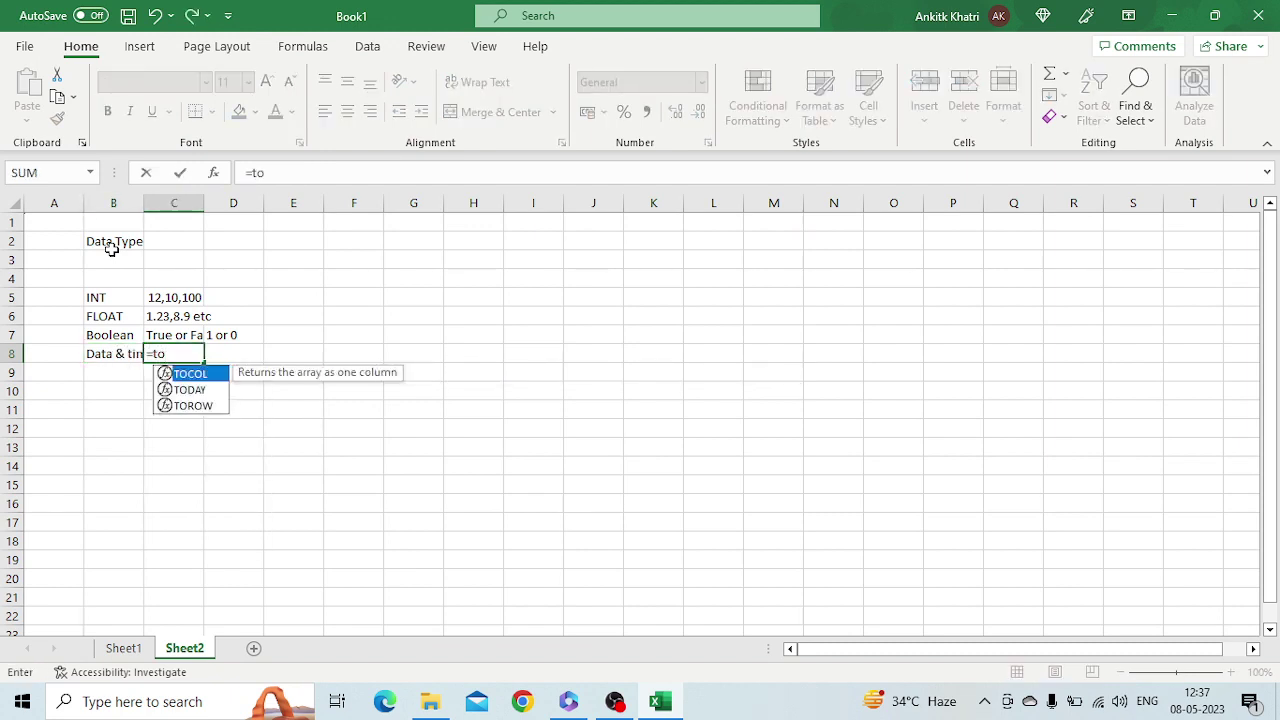
key("Down")
key("Tab")
type(")")
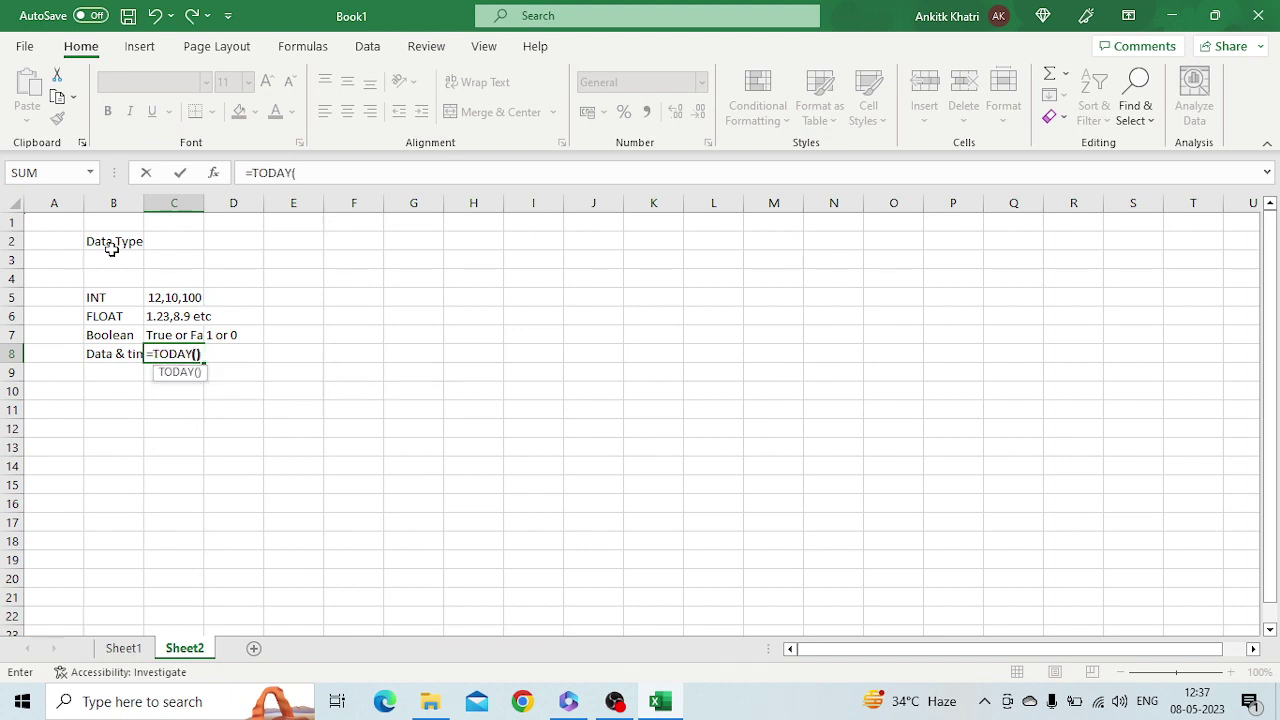
key("Return")
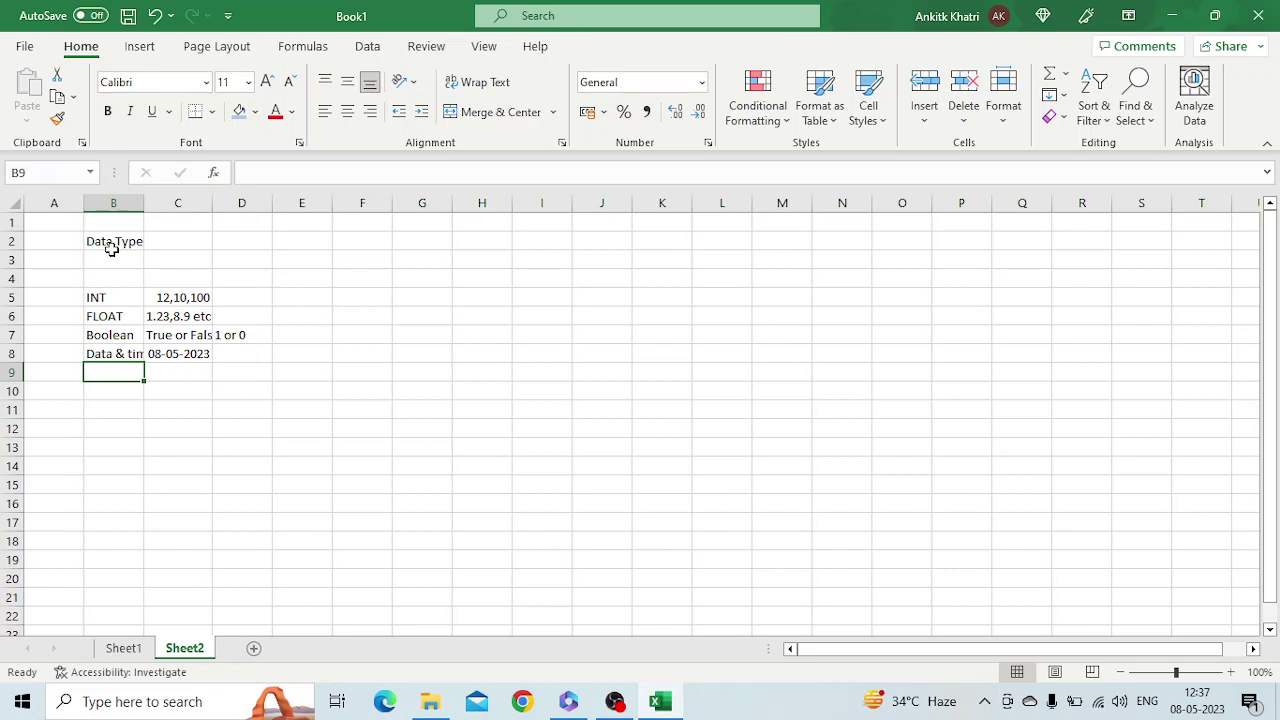
Autofit column B and switch C8 to General format, showing 45054
double_click(144, 204)
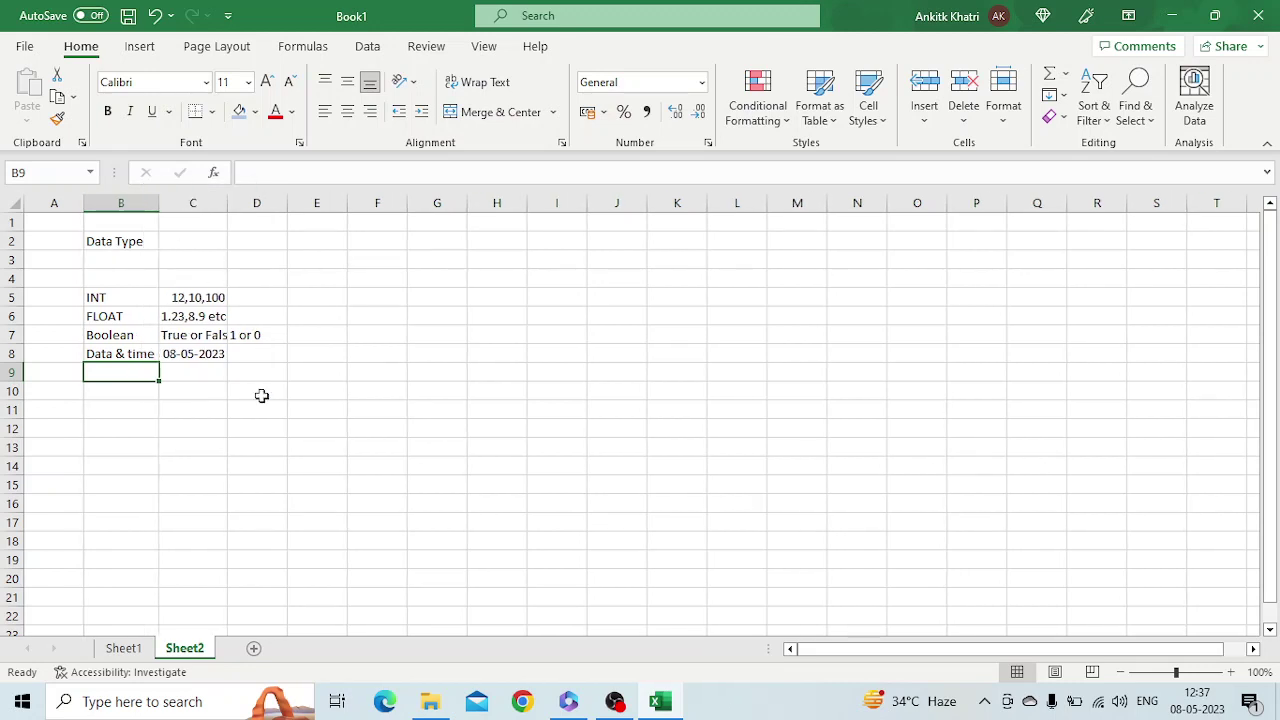
left_click(197, 355)
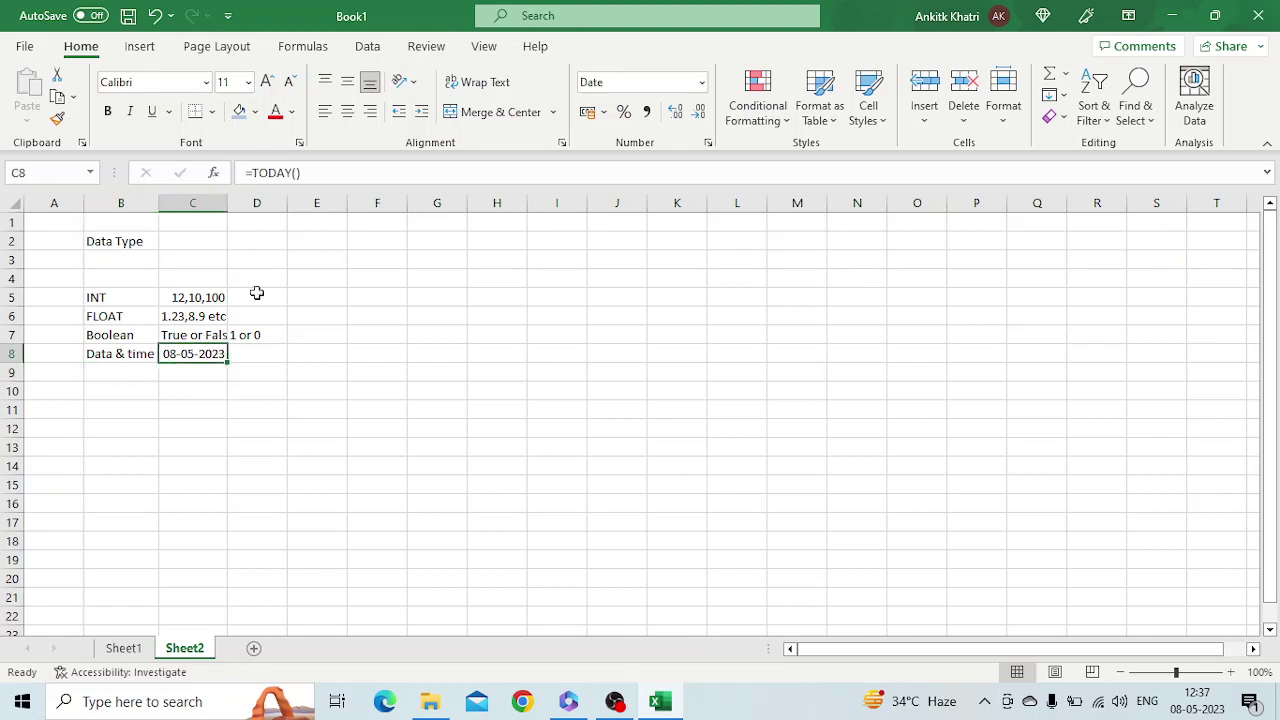
left_click(703, 84)
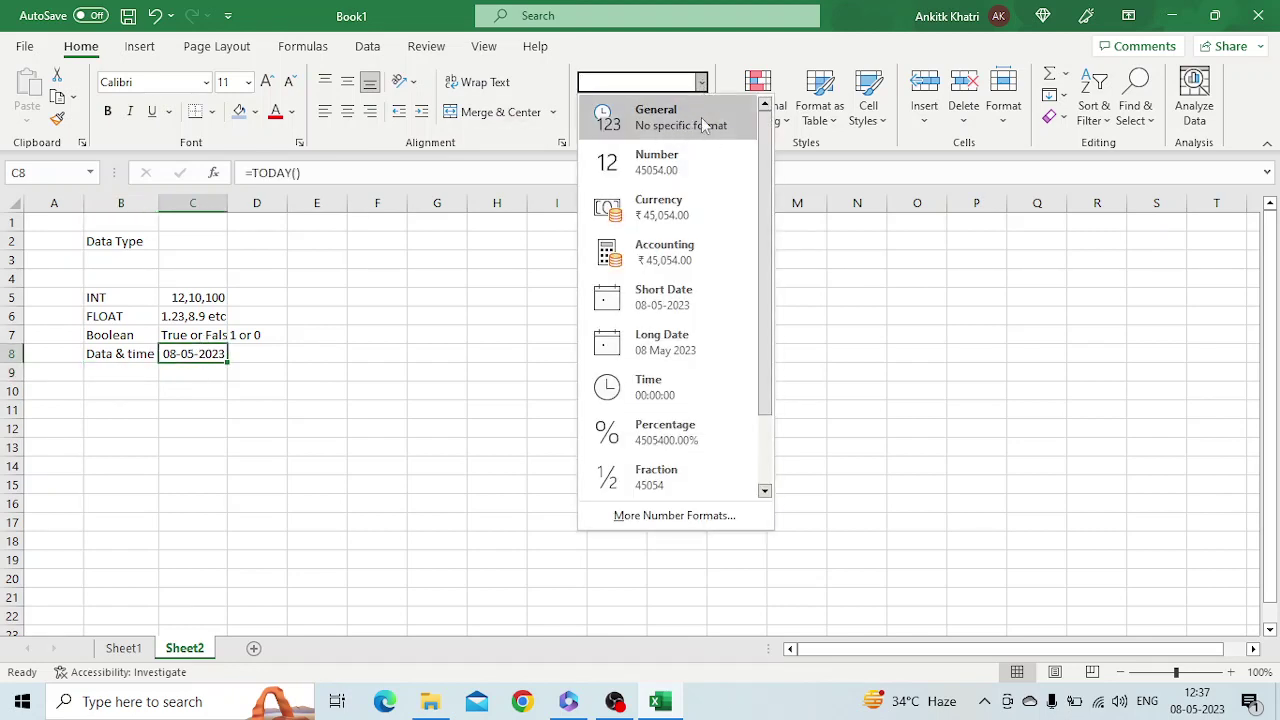
left_click(703, 124)
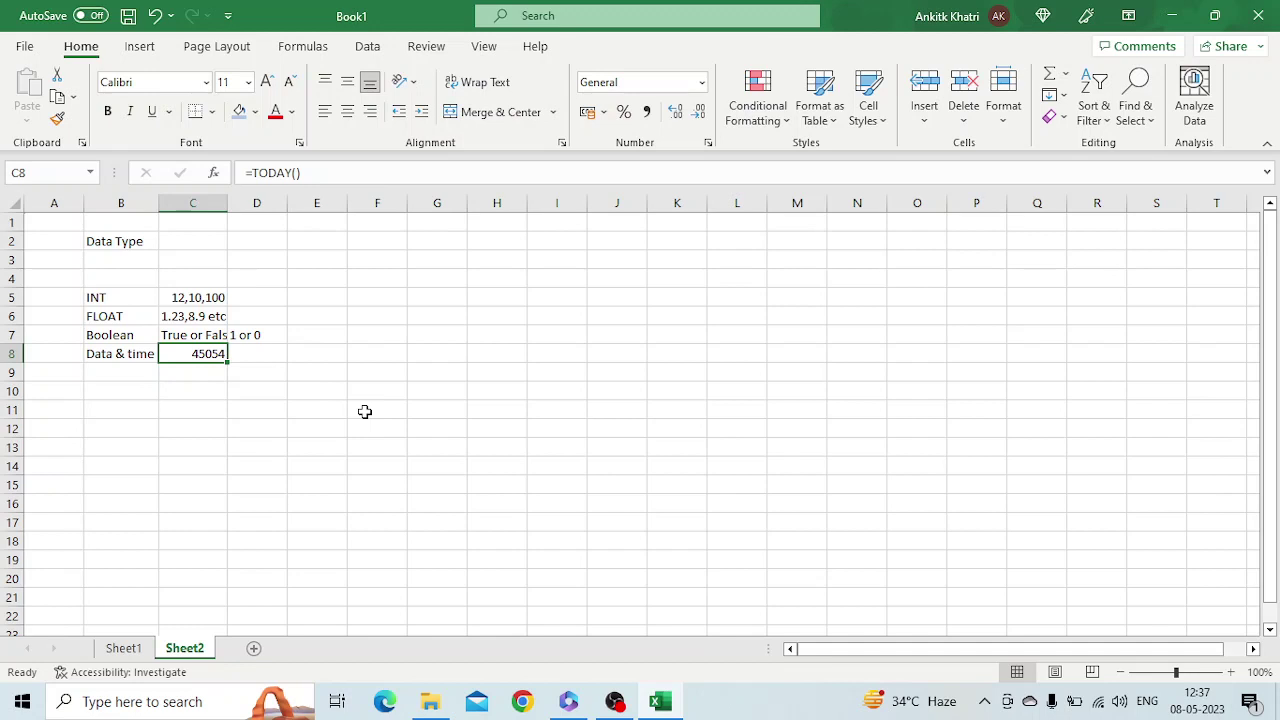
left_click(437, 298)
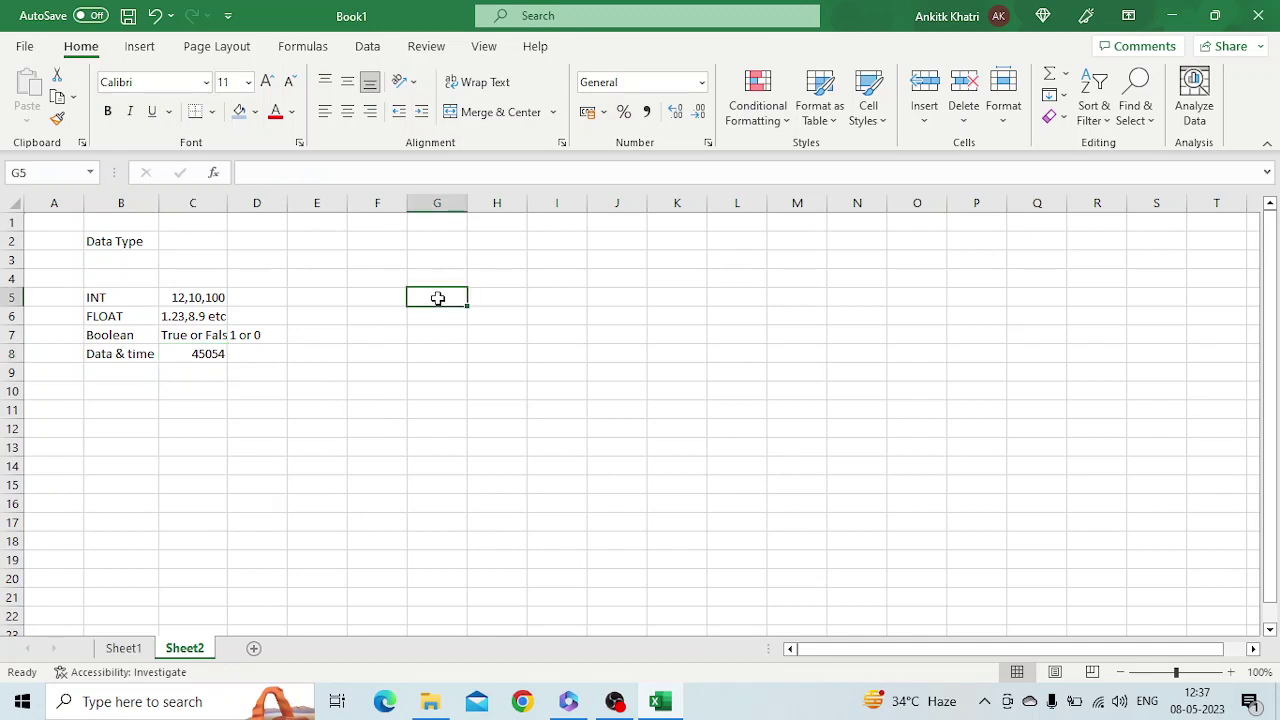
Enter 1Jan1900 in G5 and the formula =TODAY()-G5+1 in G7
type("1Jan190")
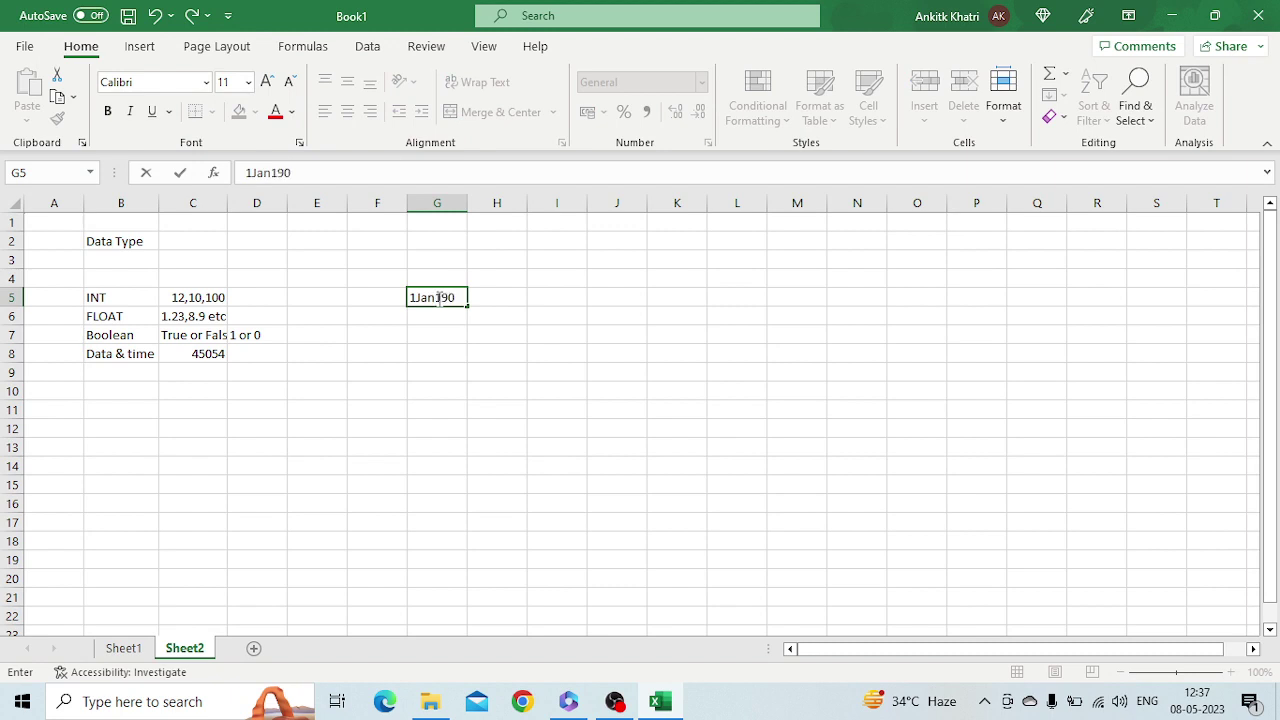
type("0")
key("Down")
key("Down")
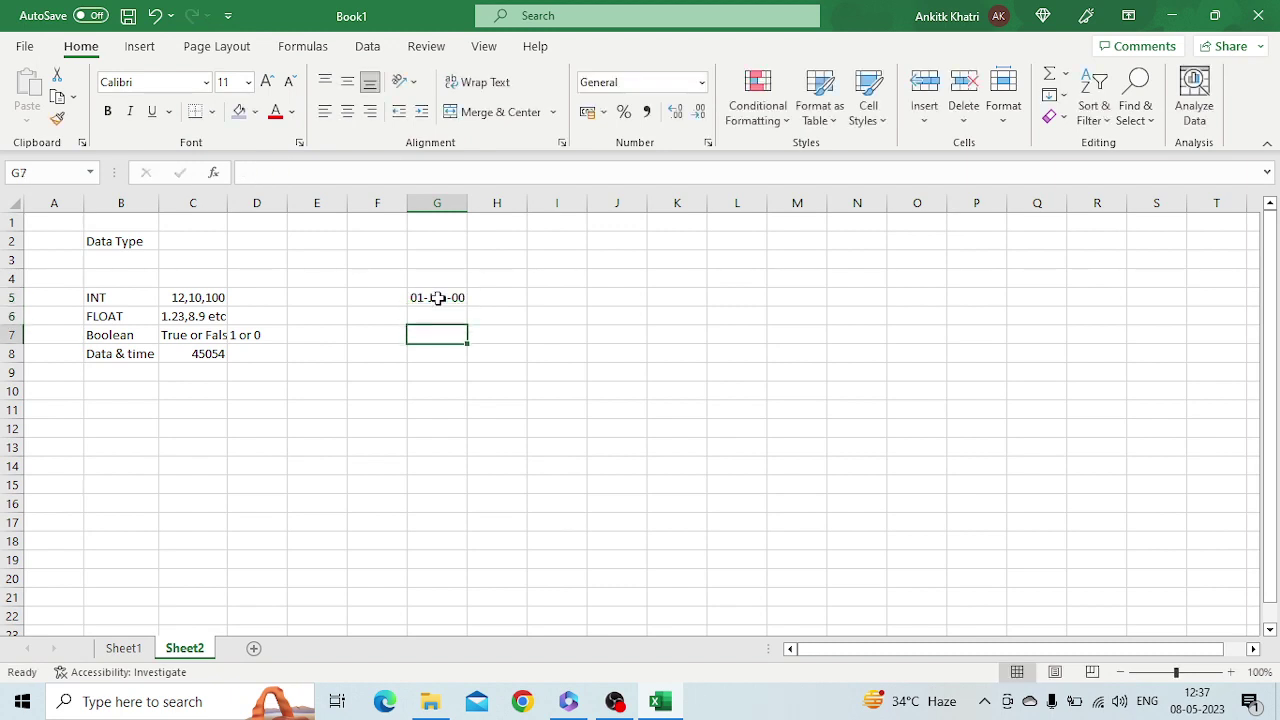
type("=")
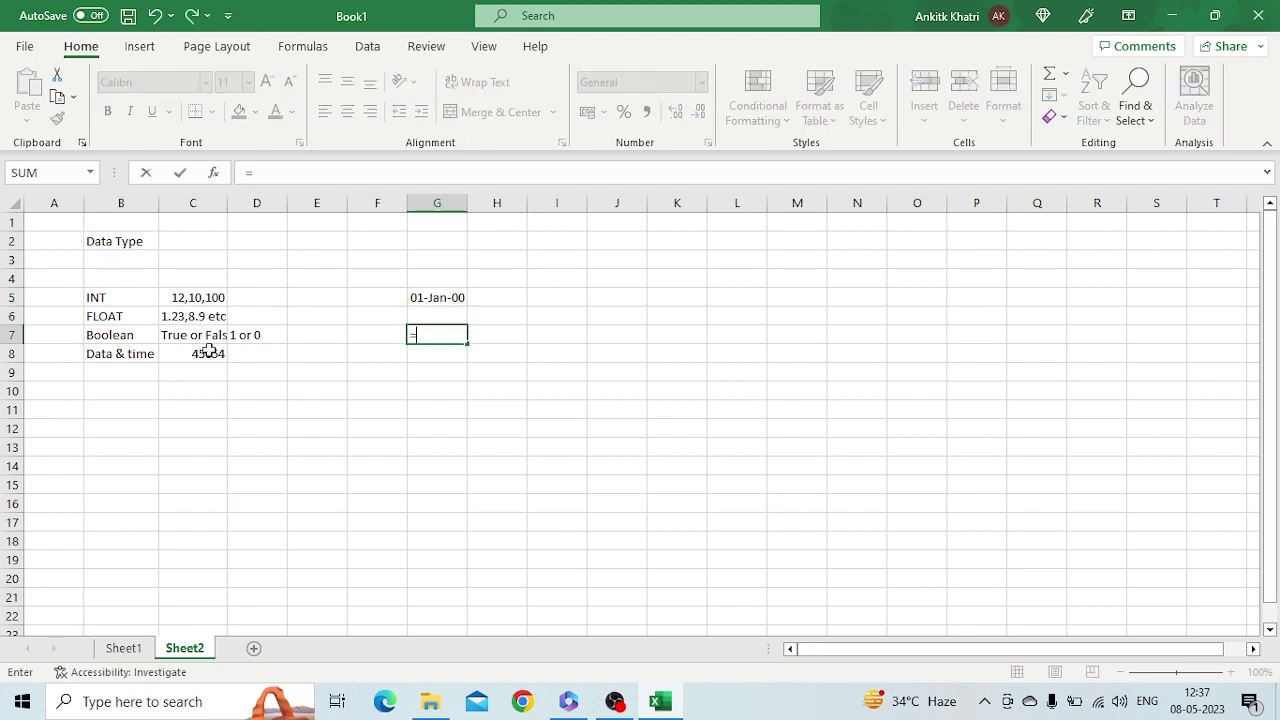
type("to")
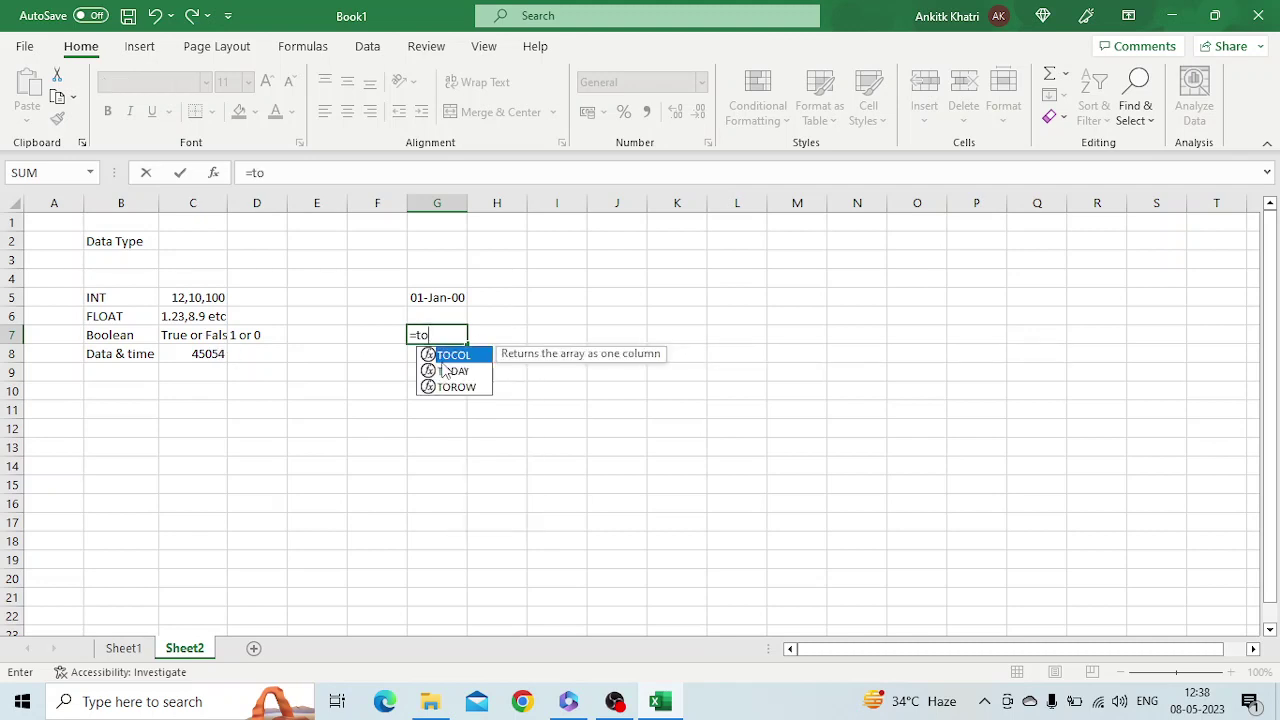
double_click(445, 371)
type(")")
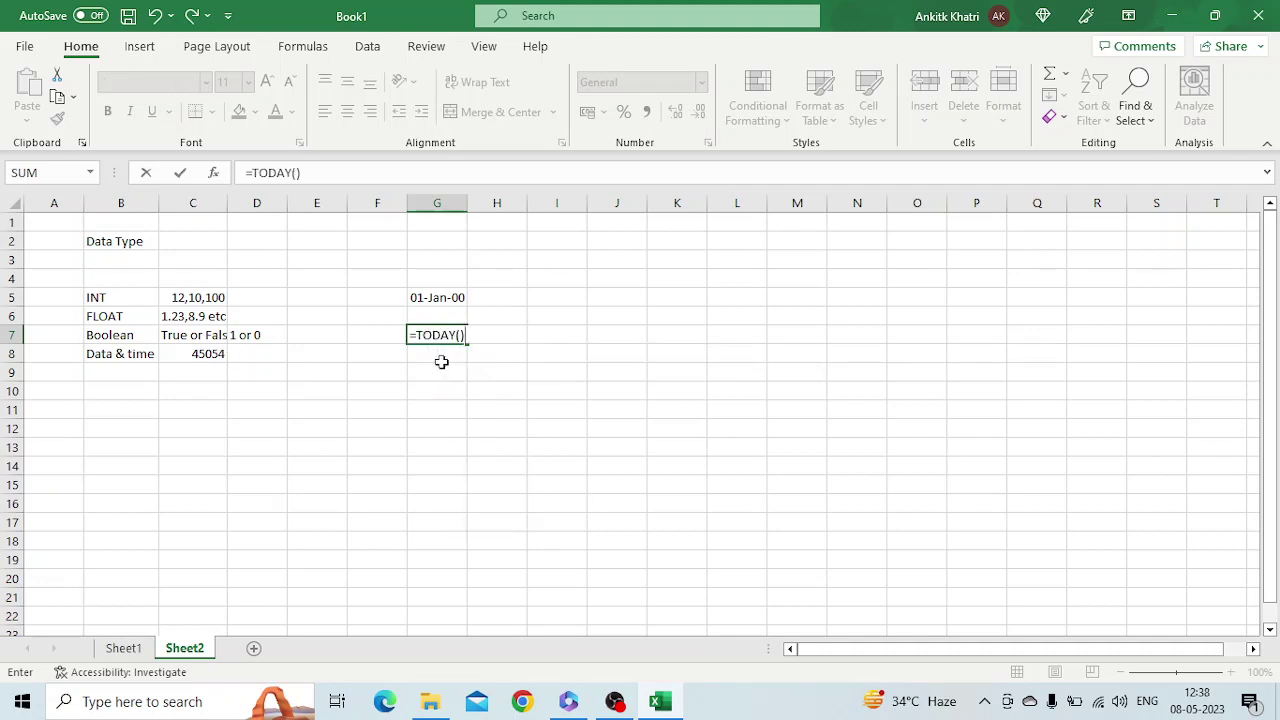
type("-")
left_click(441, 298)
left_click(354, 173)
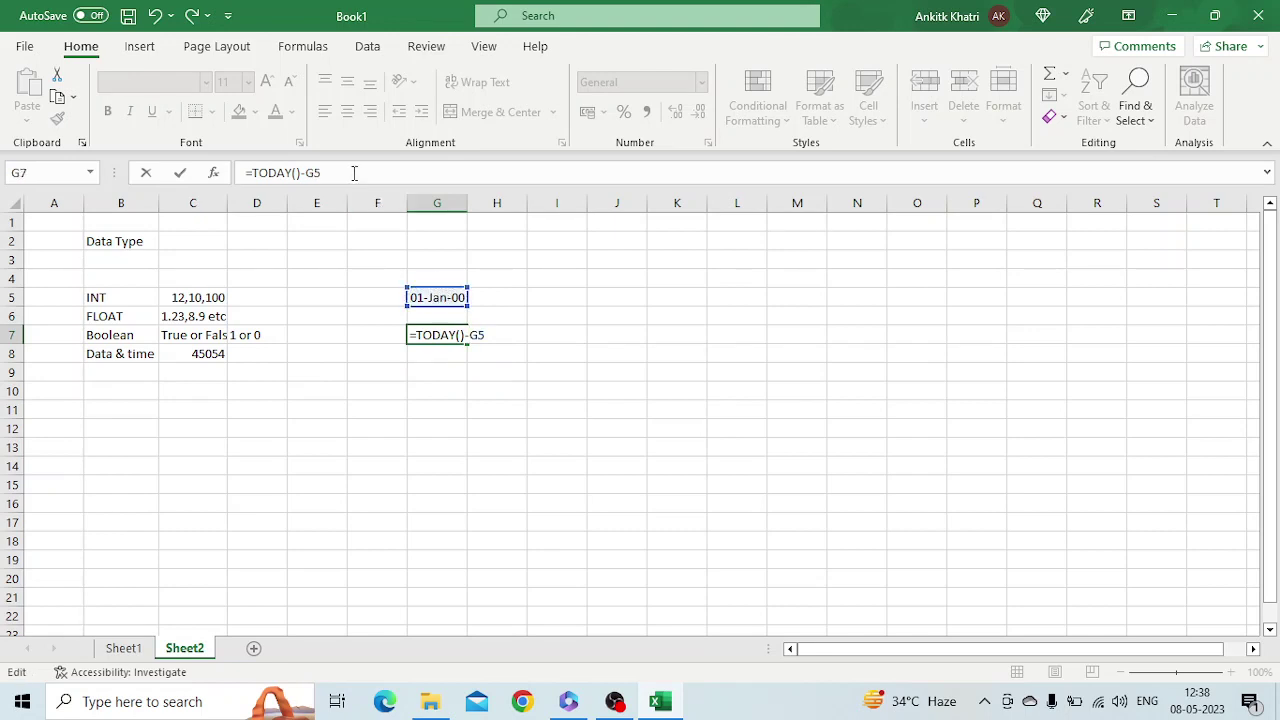
type("+1")
key("Return")
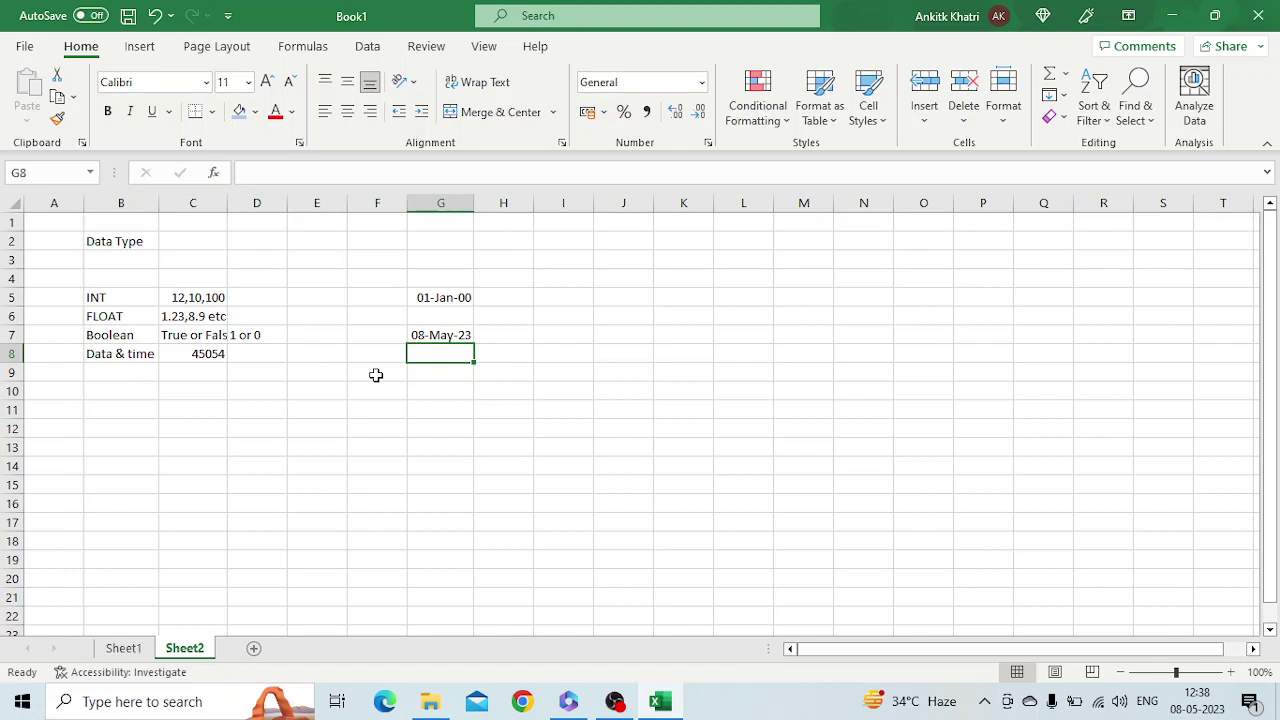
Look through the Number Format list, leave it unchanged, and select B9
left_click(703, 86)
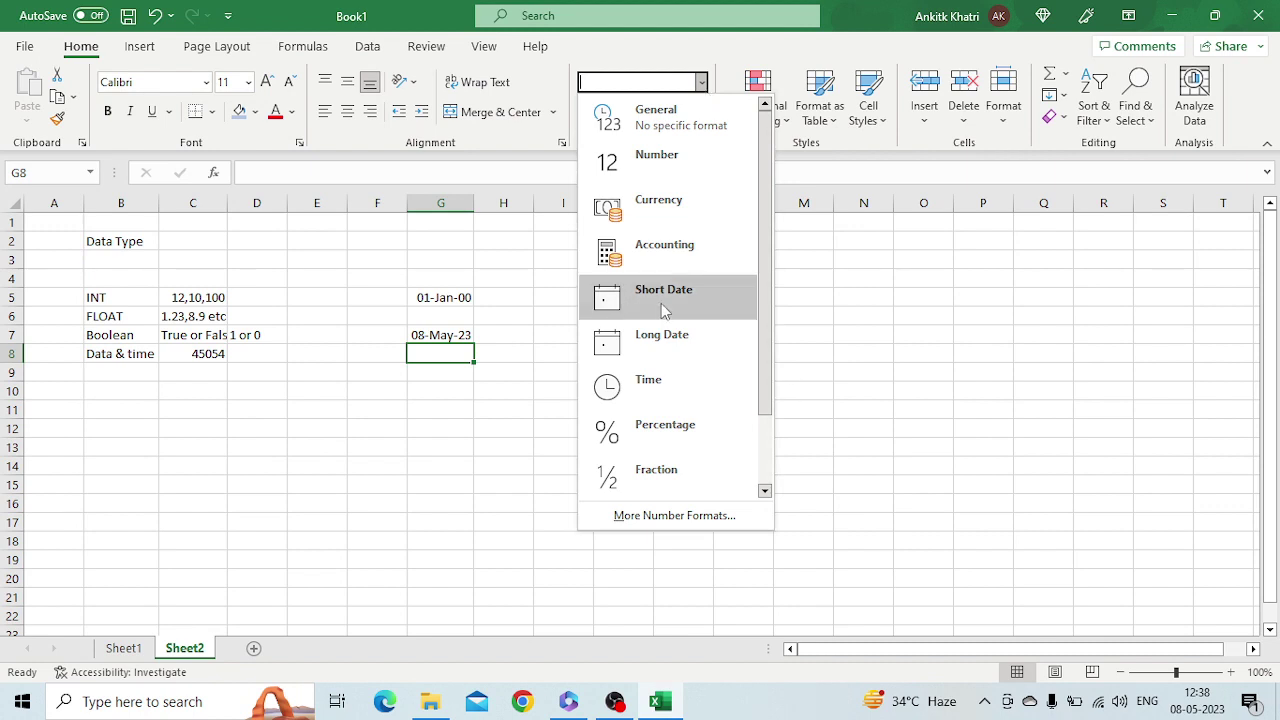
left_click(293, 377)
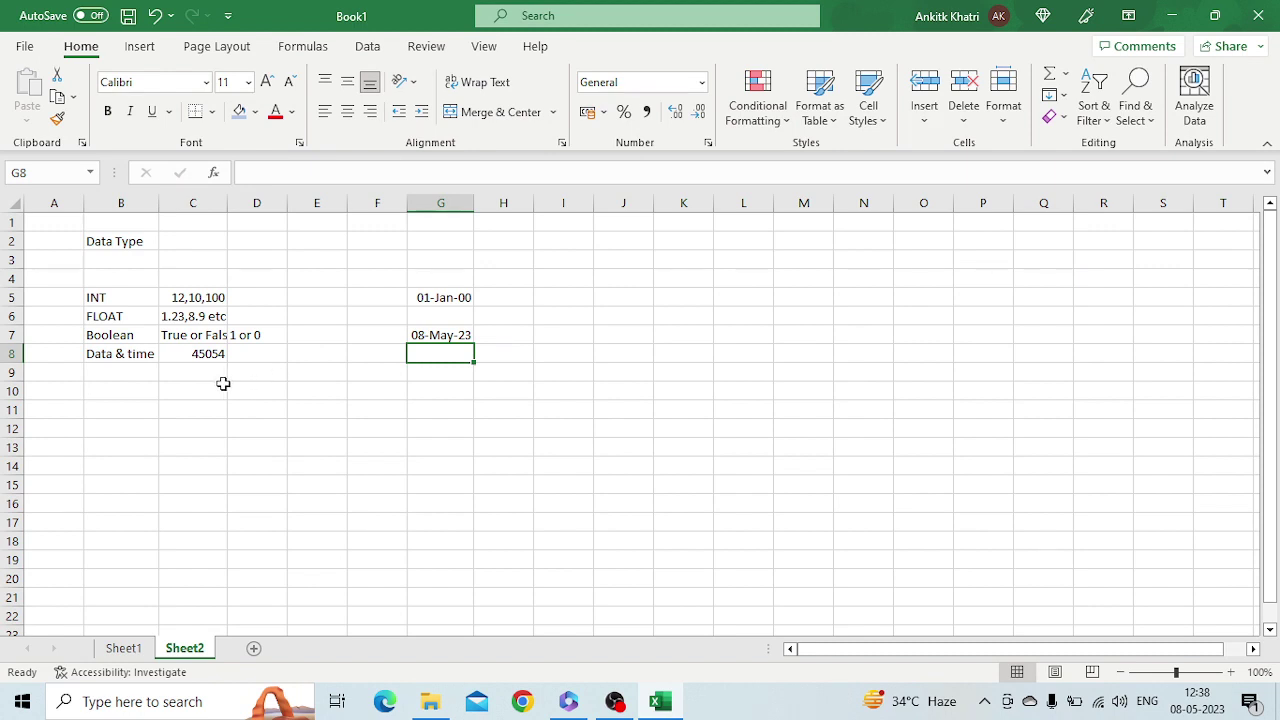
left_click(146, 373)
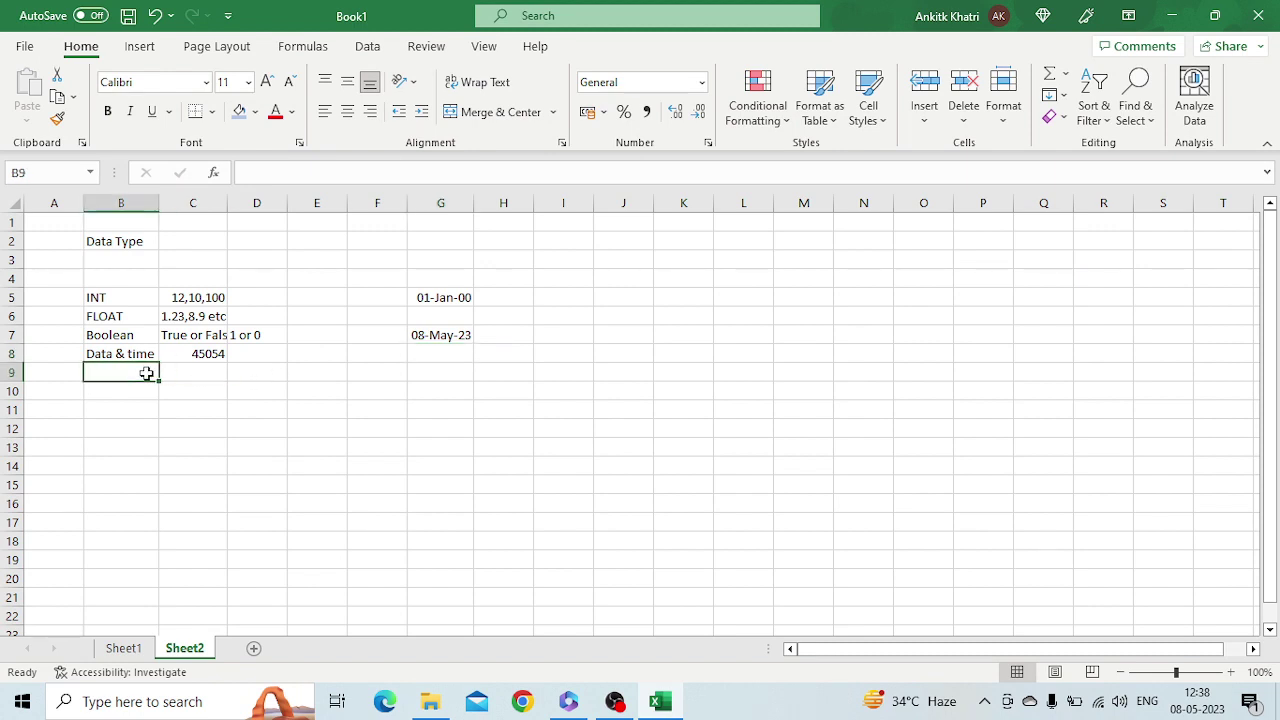
Enter 'Text' in B9 with the examples 'A, ABC, A12, $#' in C9
type("Text")
key("Tab")
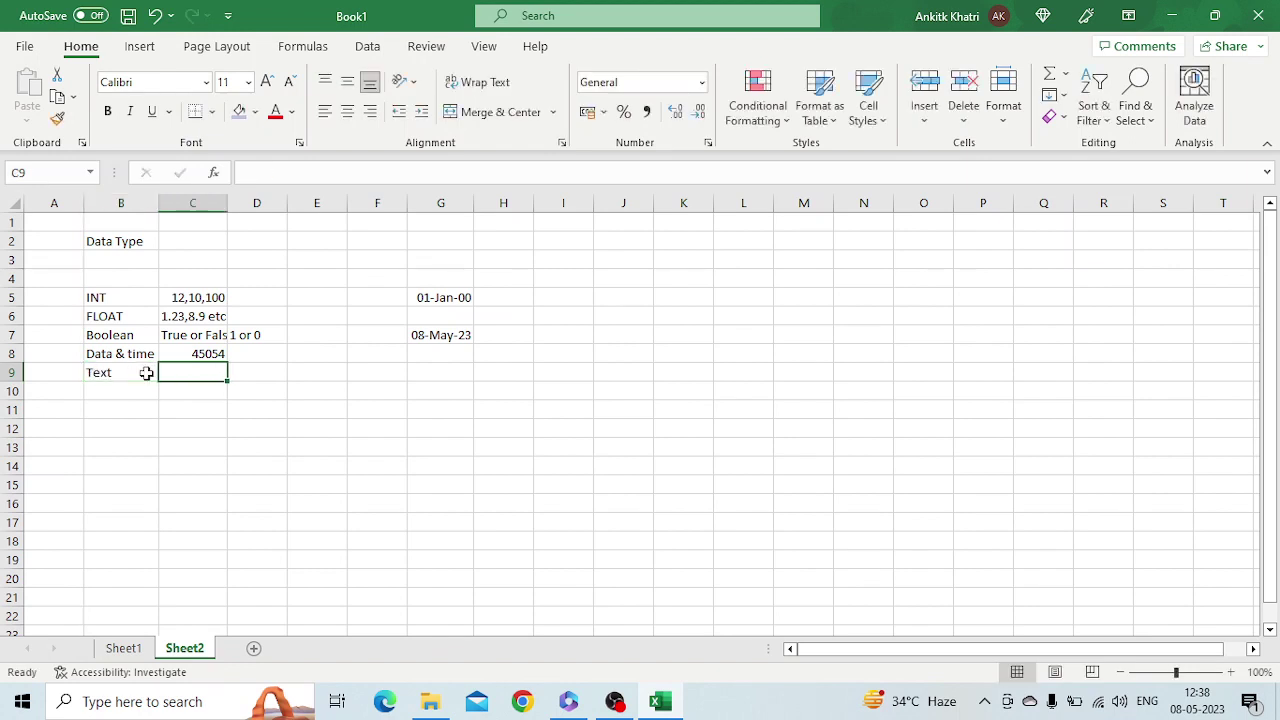
type("A")
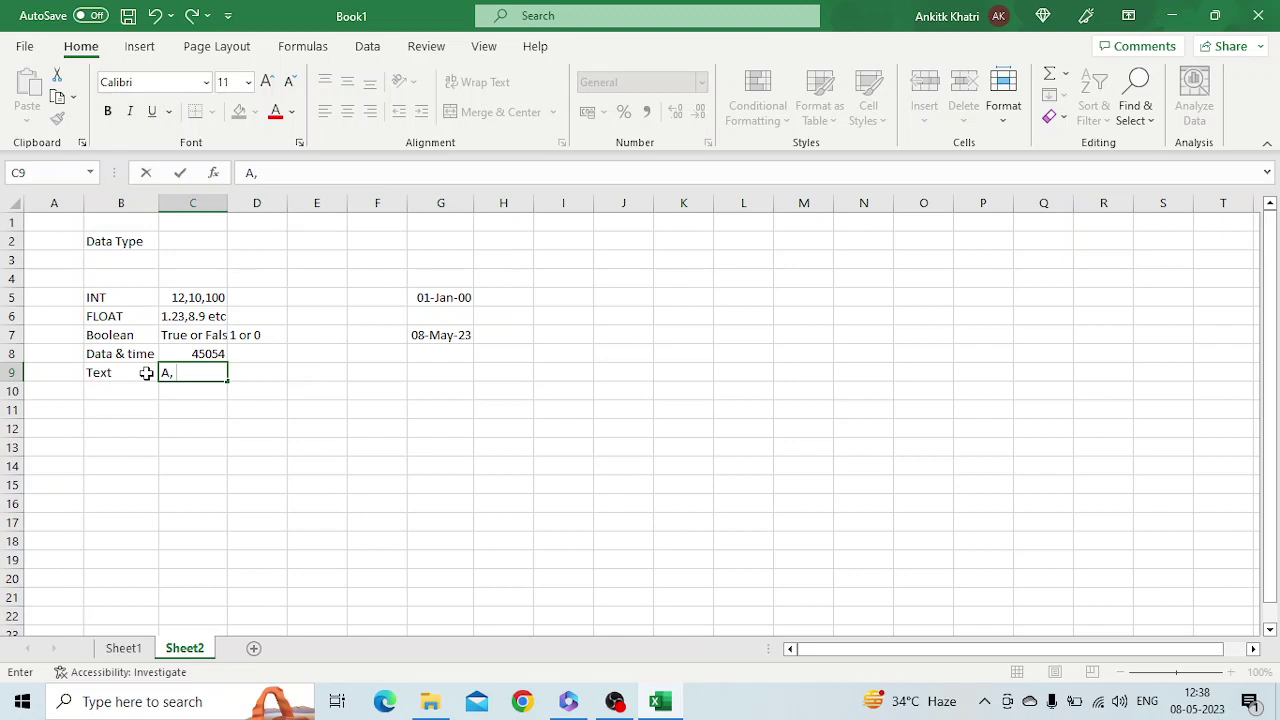
type(", ABC, A12")
type("$")
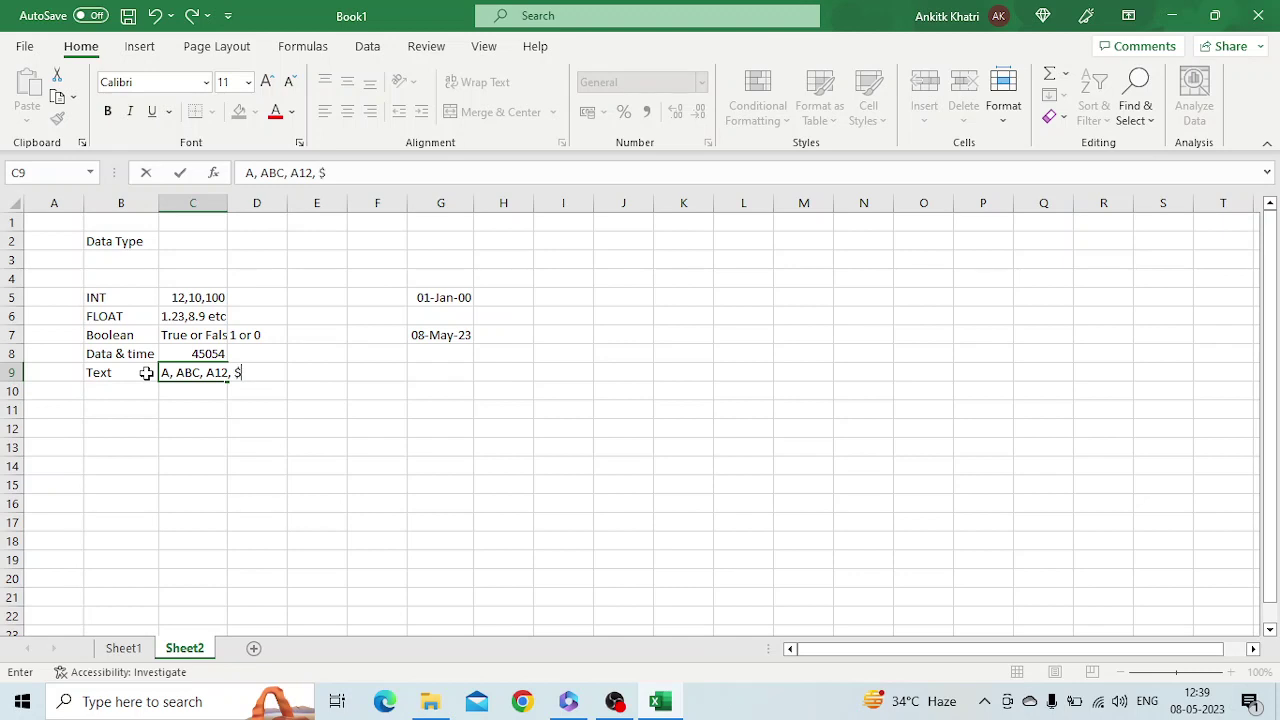
type("#")
key("Return")
key("Return")
key("Return")
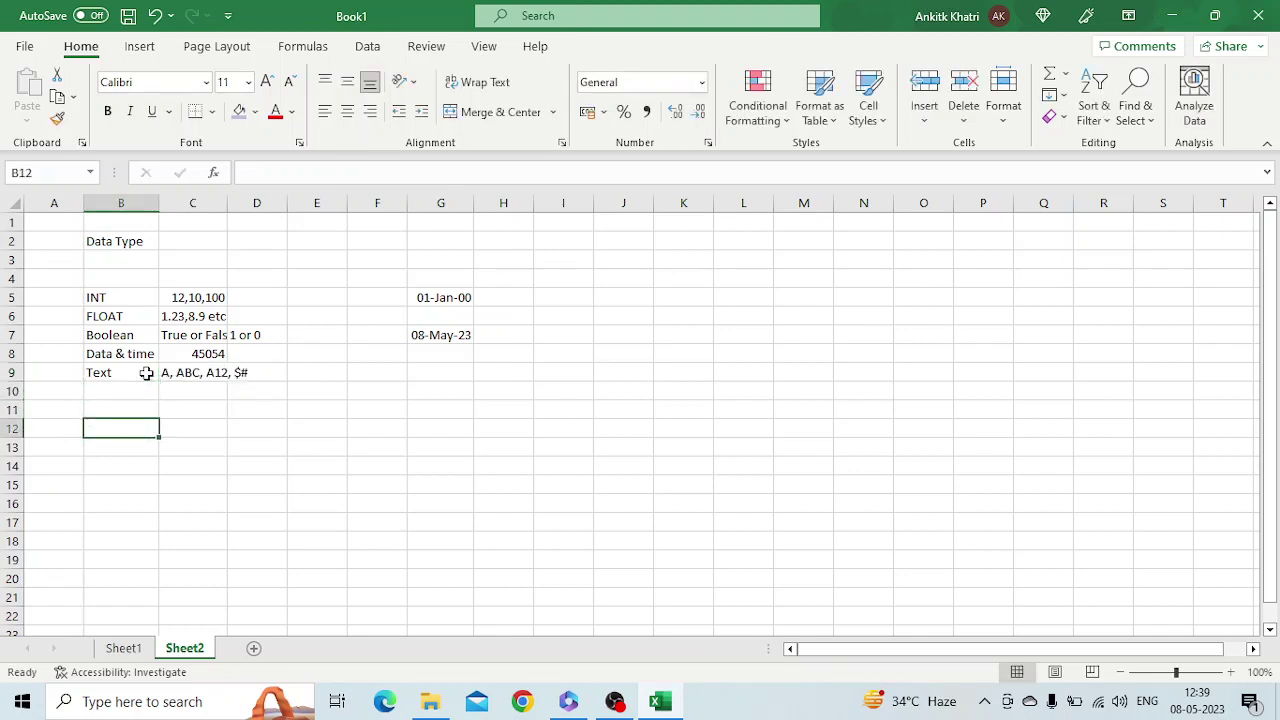
Type the sample values 123, True, ABC and ABC123 across G11:J11
left_click(435, 414)
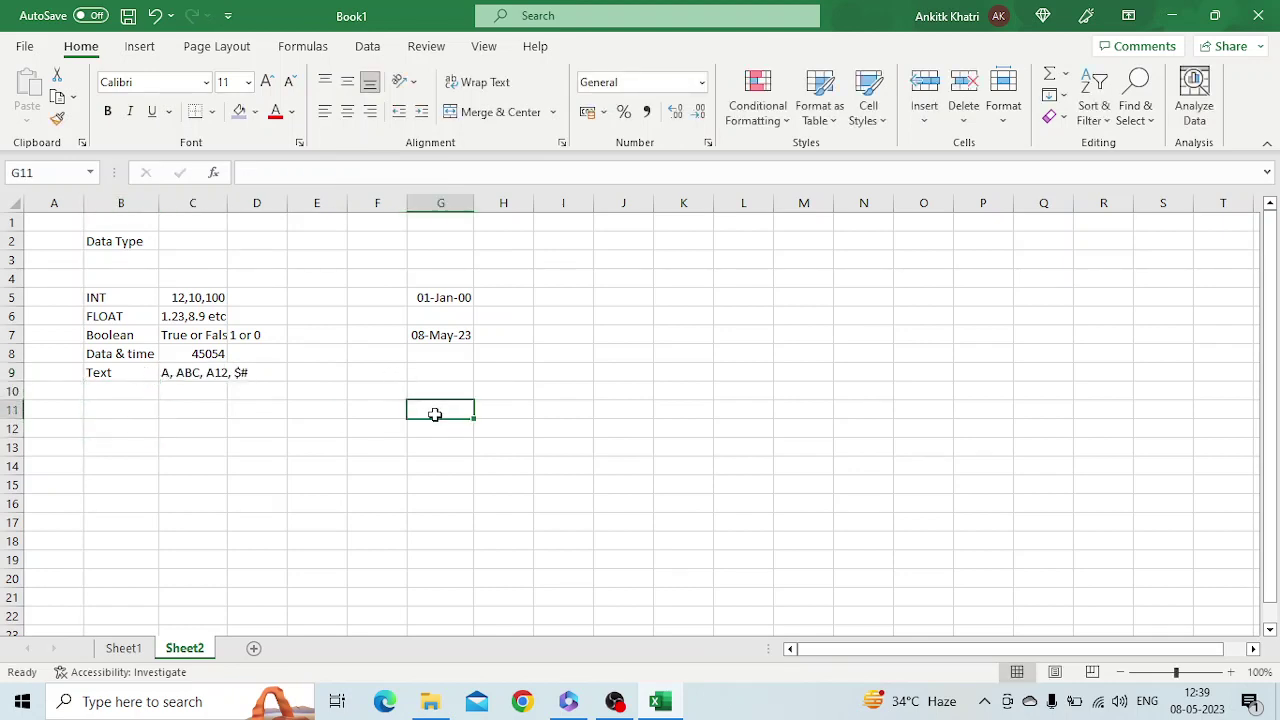
type("123")
key("Tab")
type("True")
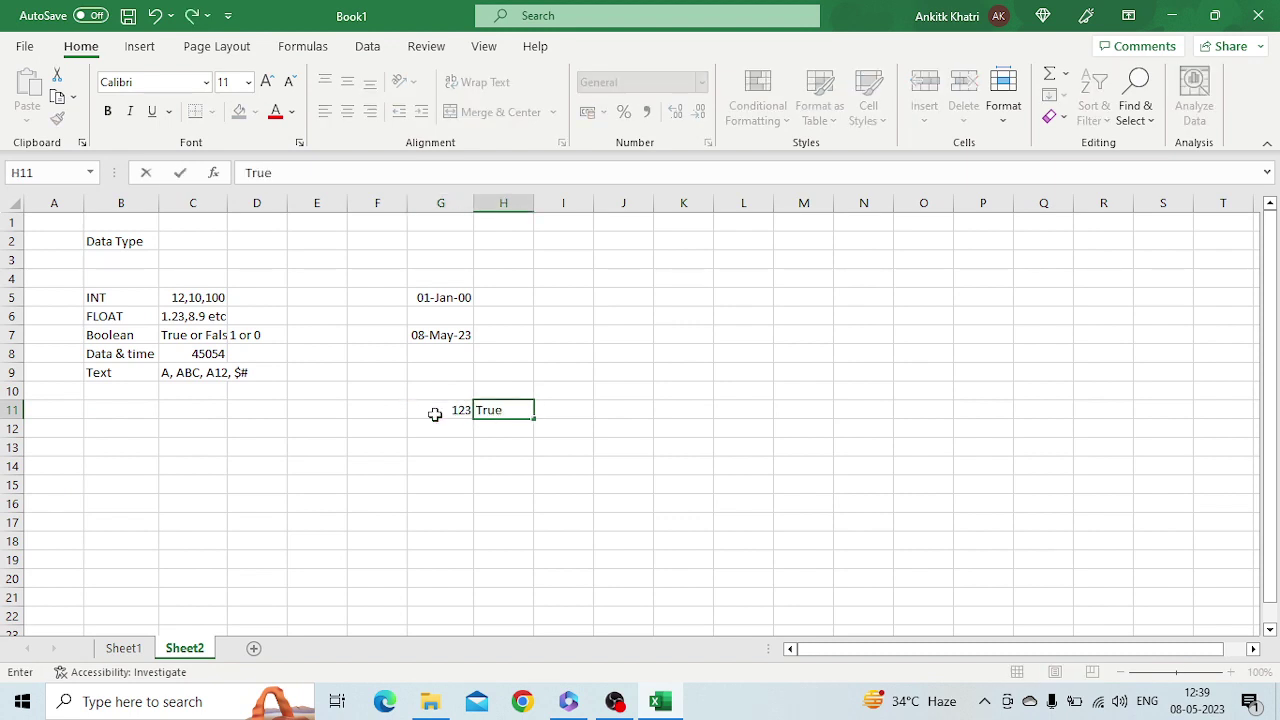
key("Tab")
type("ABC")
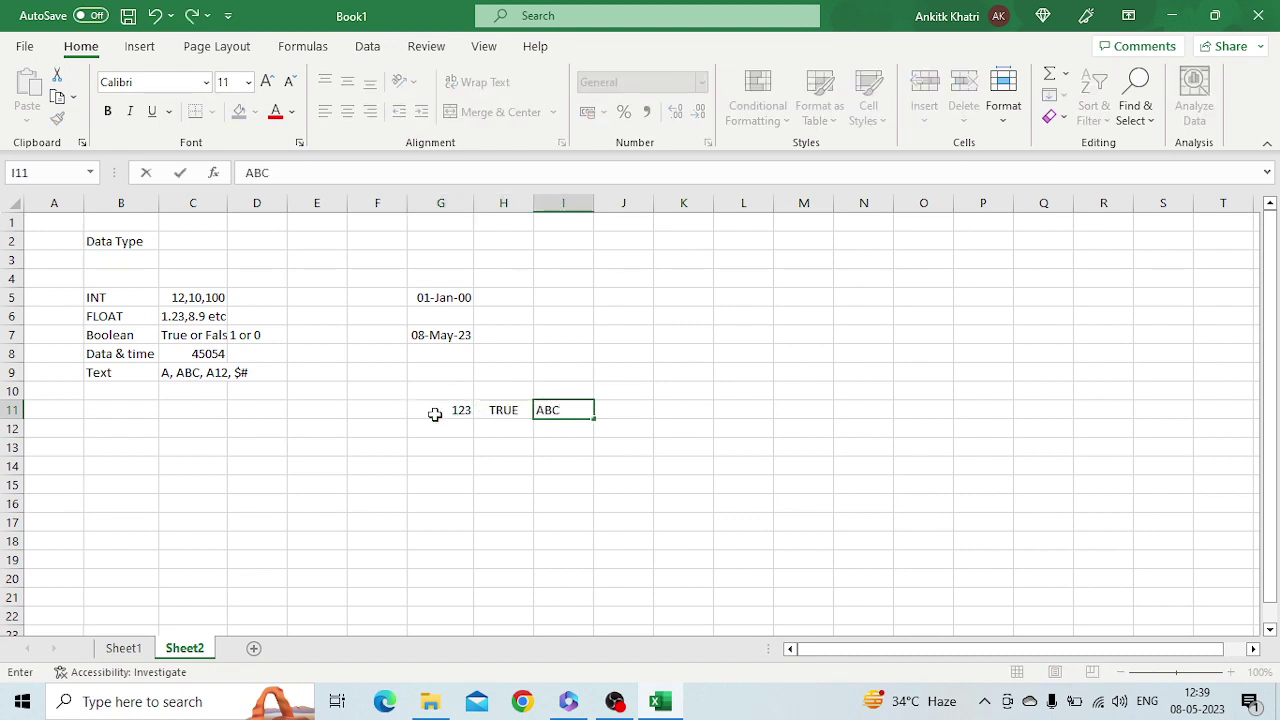
key("Tab")
type("ABC123")
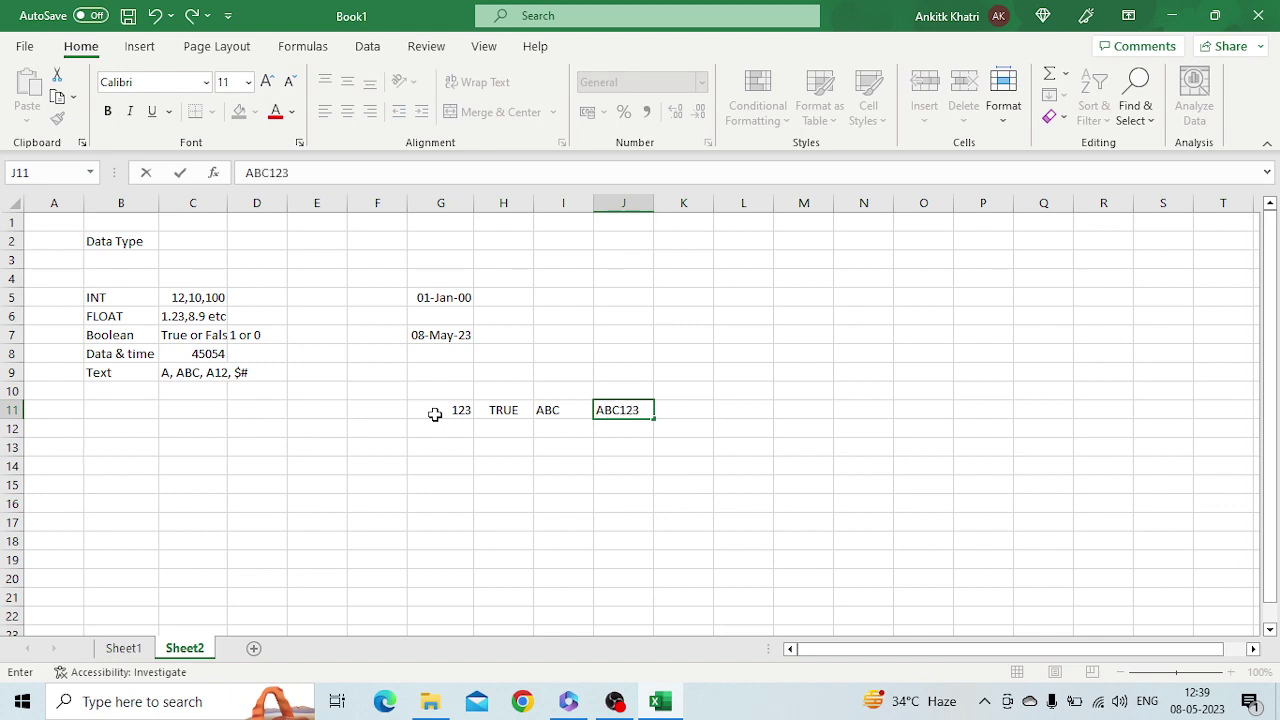
key("Tab")
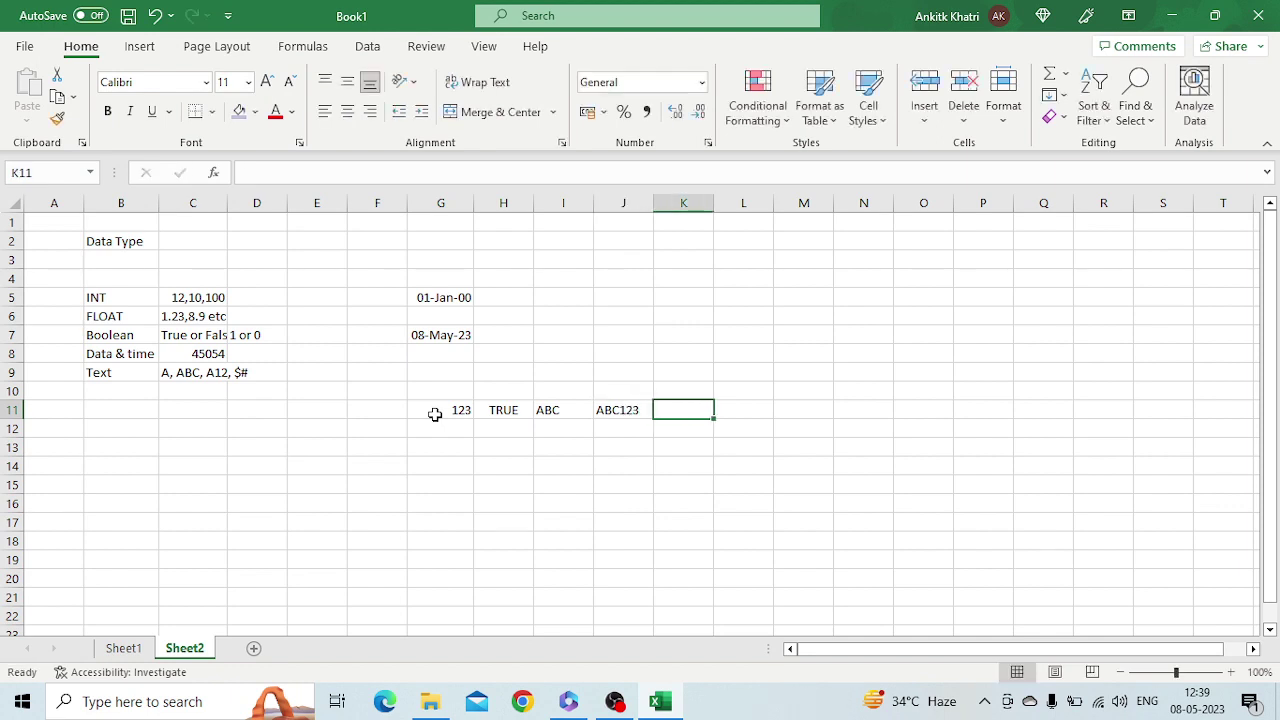
Enter =TODAY() in K11 to show today's date 08-05-2023
type("=TO")
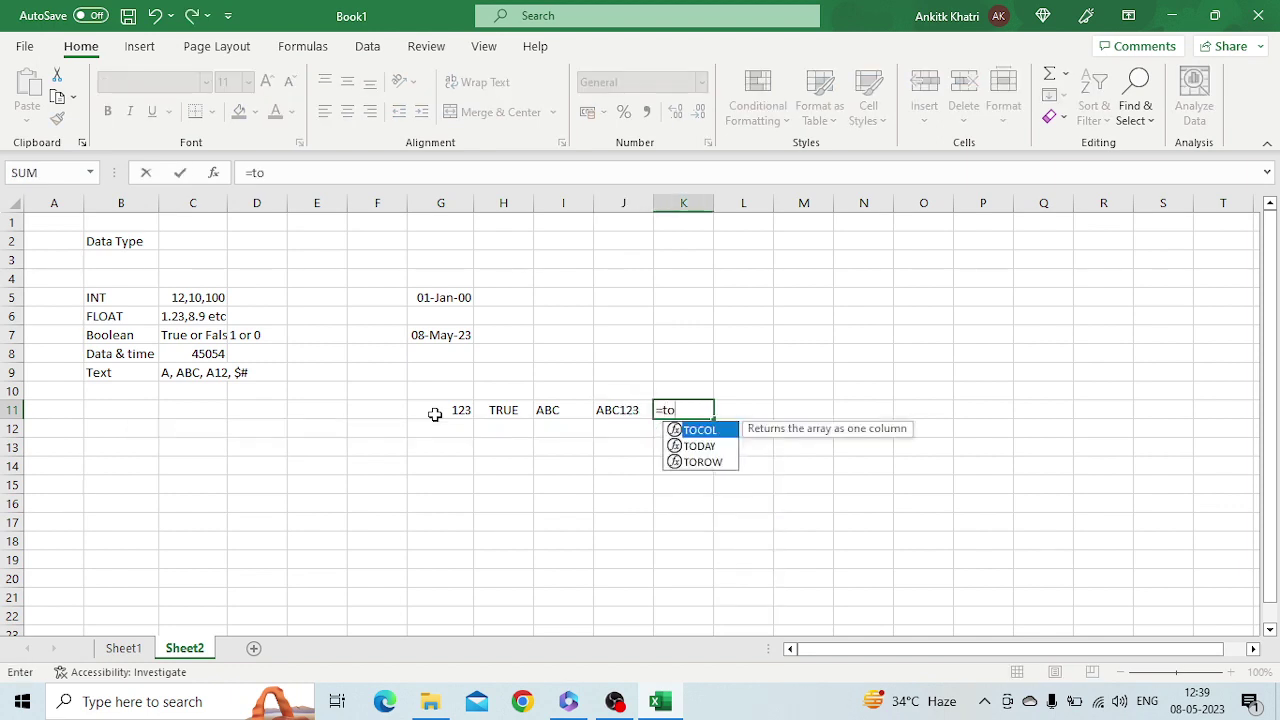
key("Tab")
key("BackSpace")
key("BackSpace")
key("BackSpace")
key("BackSpace")
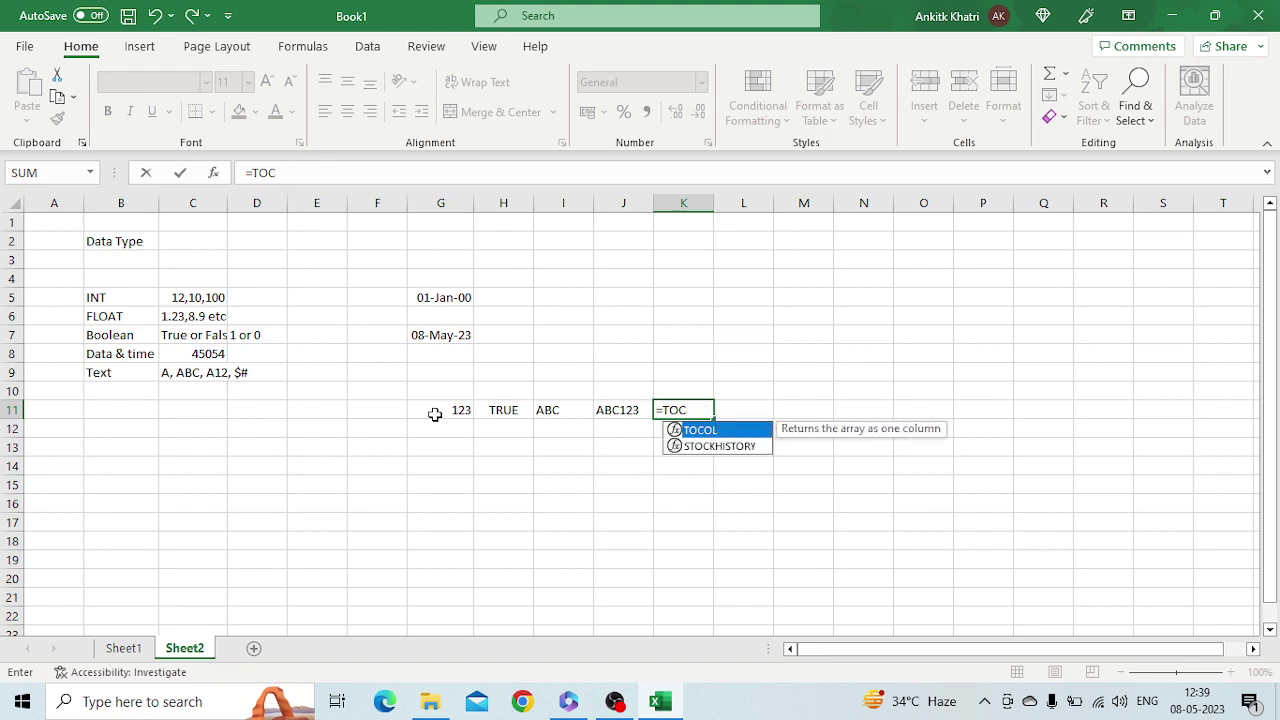
type("D")
key("Tab")
type(")")
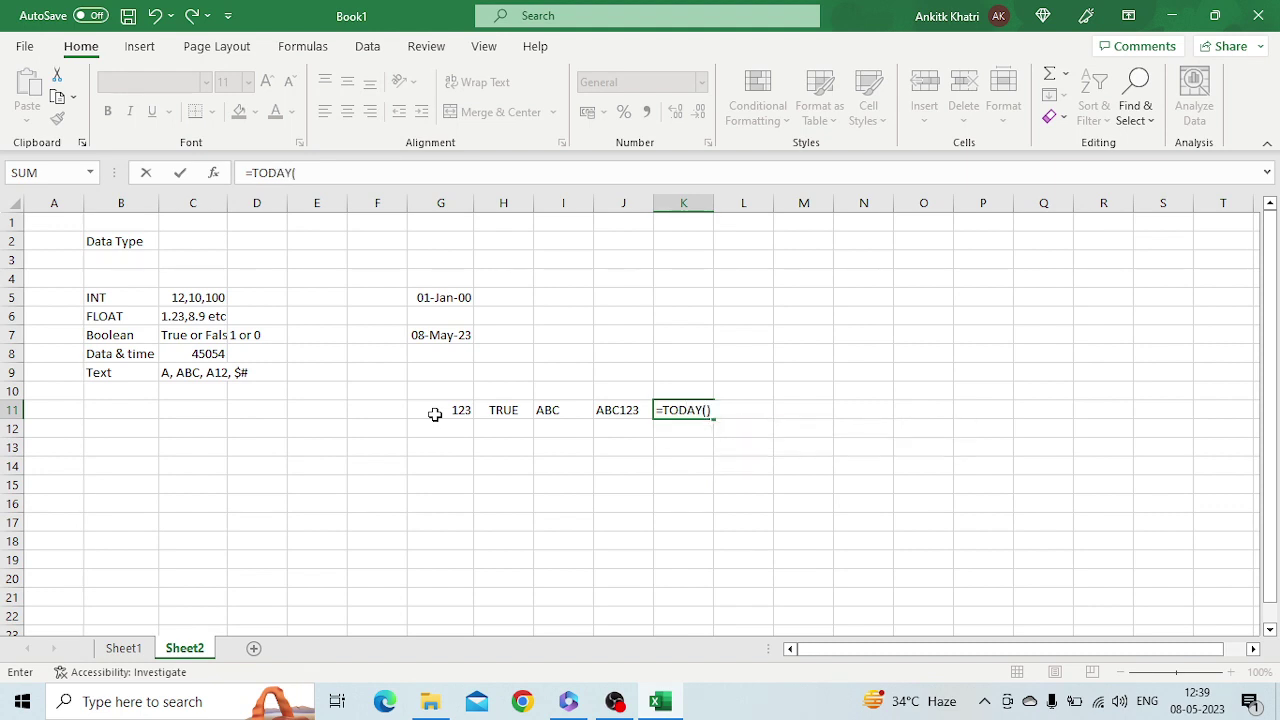
key("Return")
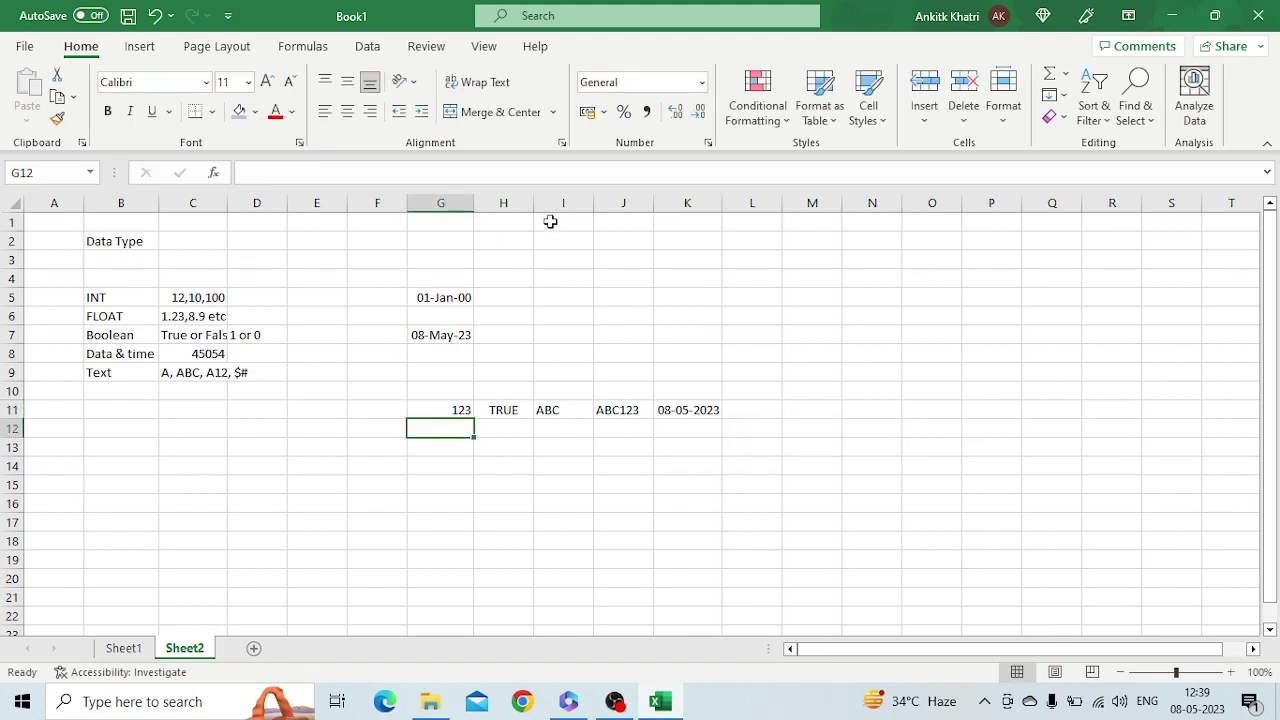
Clear the old dates from the G4:H8 block
left_click_drag(410, 278, 493, 362)
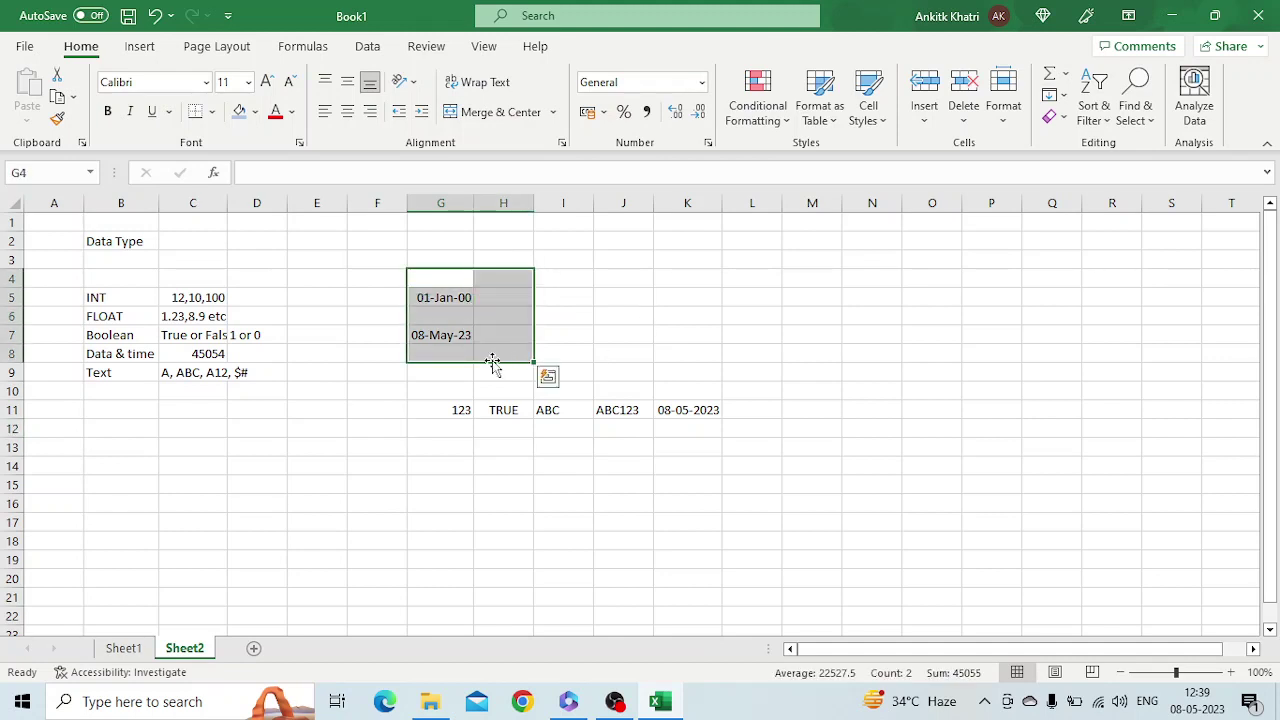
key("Delete")
left_click(669, 386)
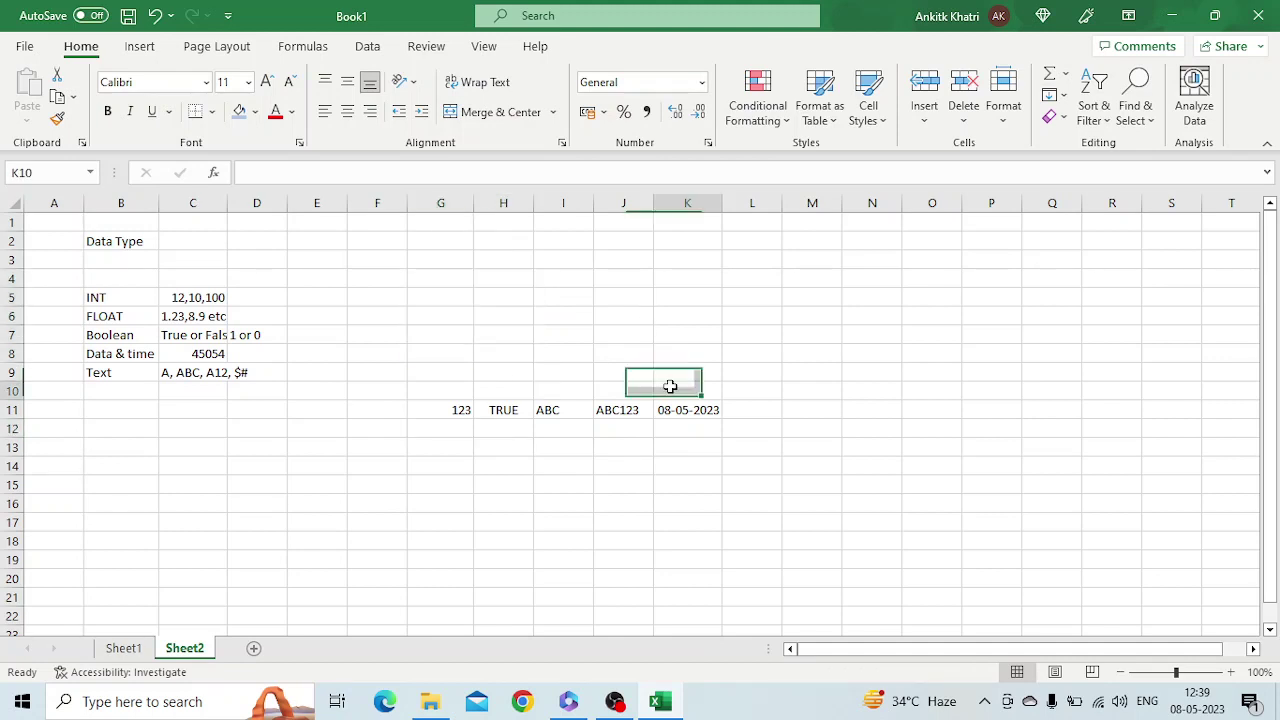
left_click(485, 216)
Widen columns G–K and clear ABC123 from J11, leaving 123, TRUE, ABC and 08-05-2023
left_click_drag(479, 212, 990, 200)
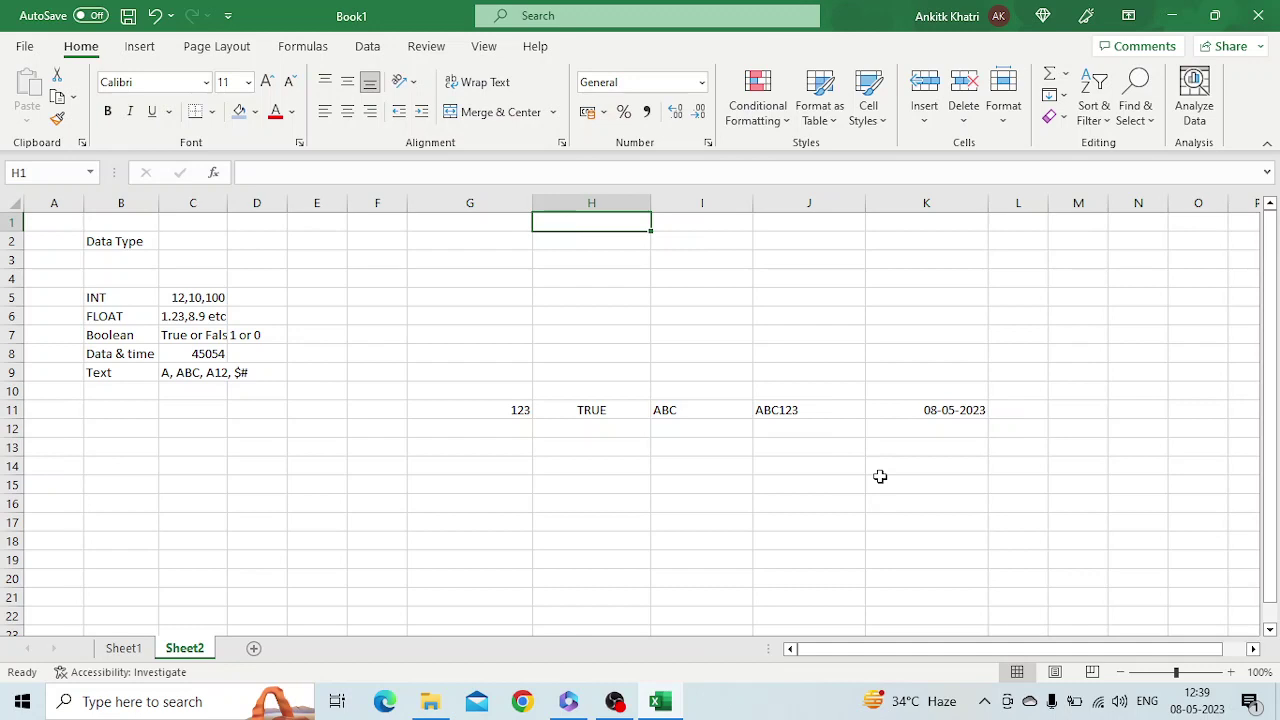
left_click(465, 410)
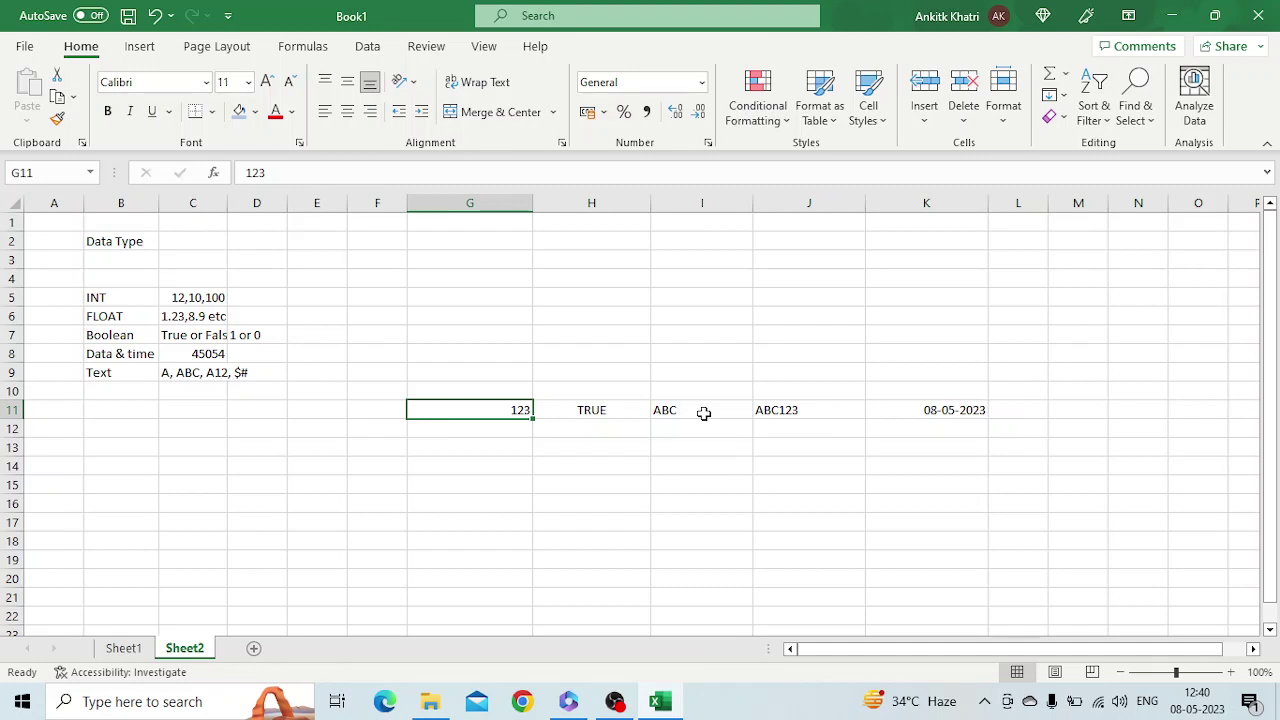
left_click(704, 413)
left_click(831, 408)
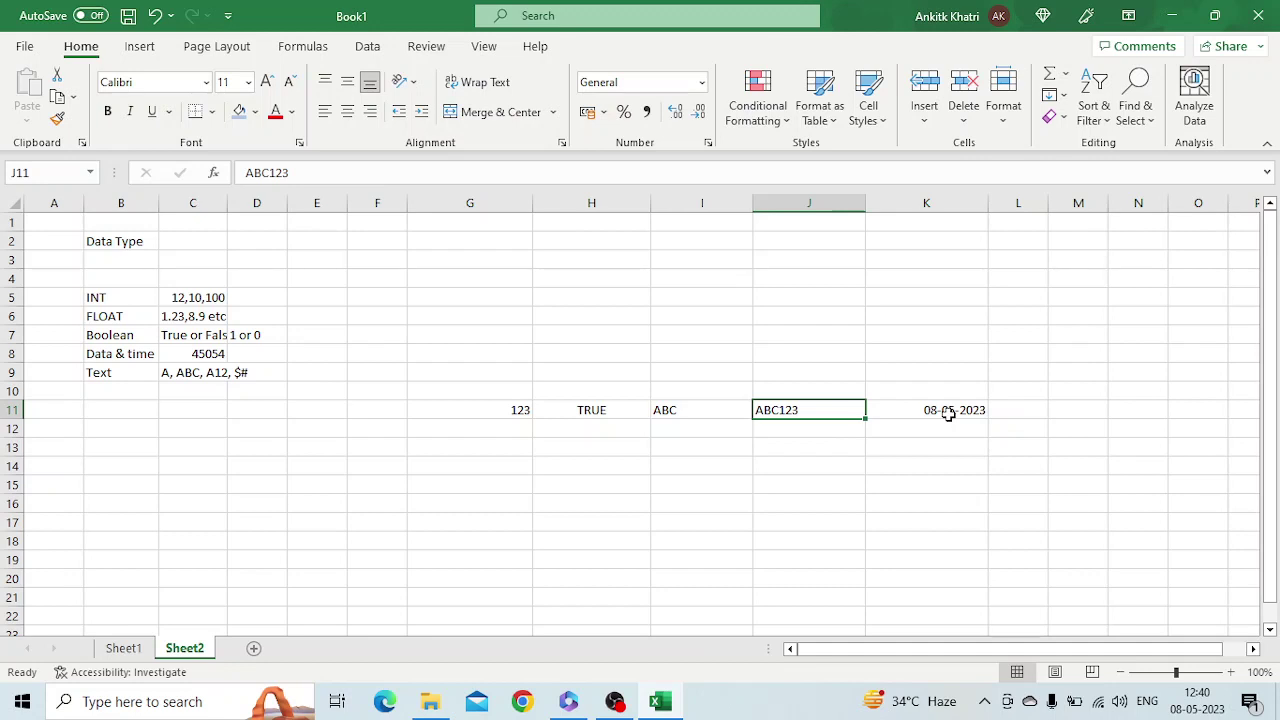
key("Delete")
key("ctrl+b")
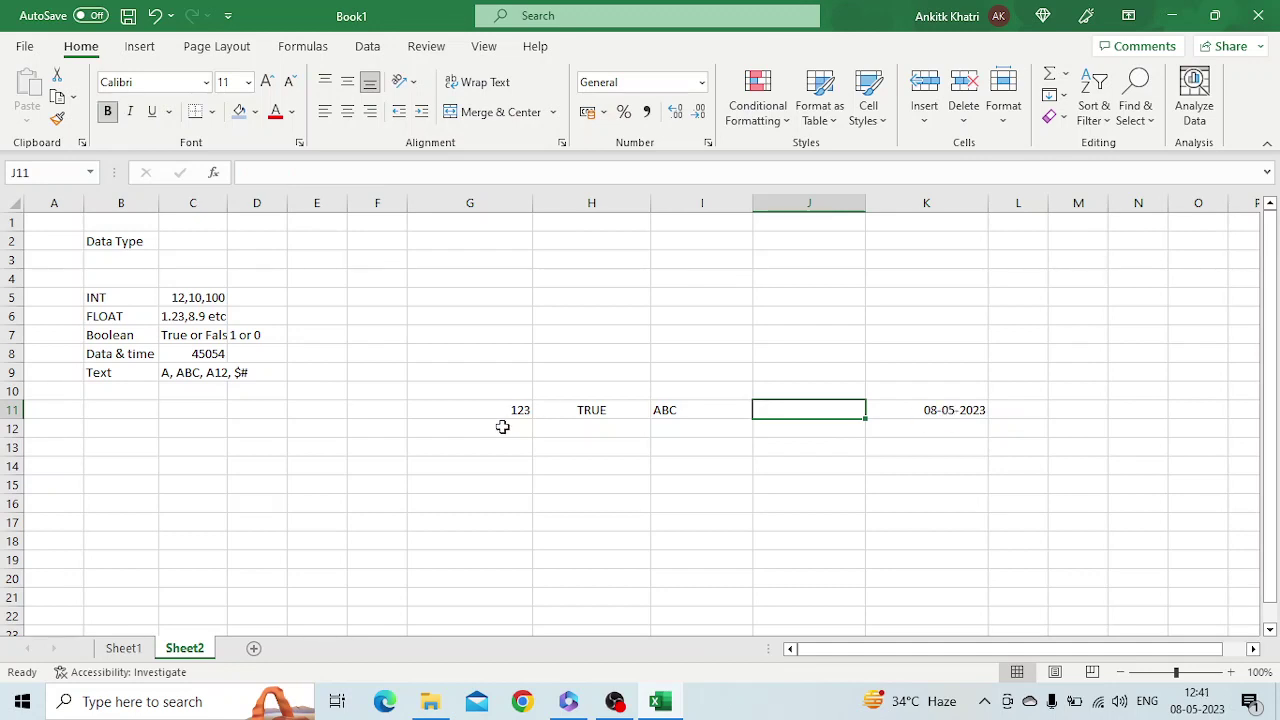
Enter the heading 'ShortCut Key Vs Hot key' in B14
left_click(124, 463)
type("Sho")
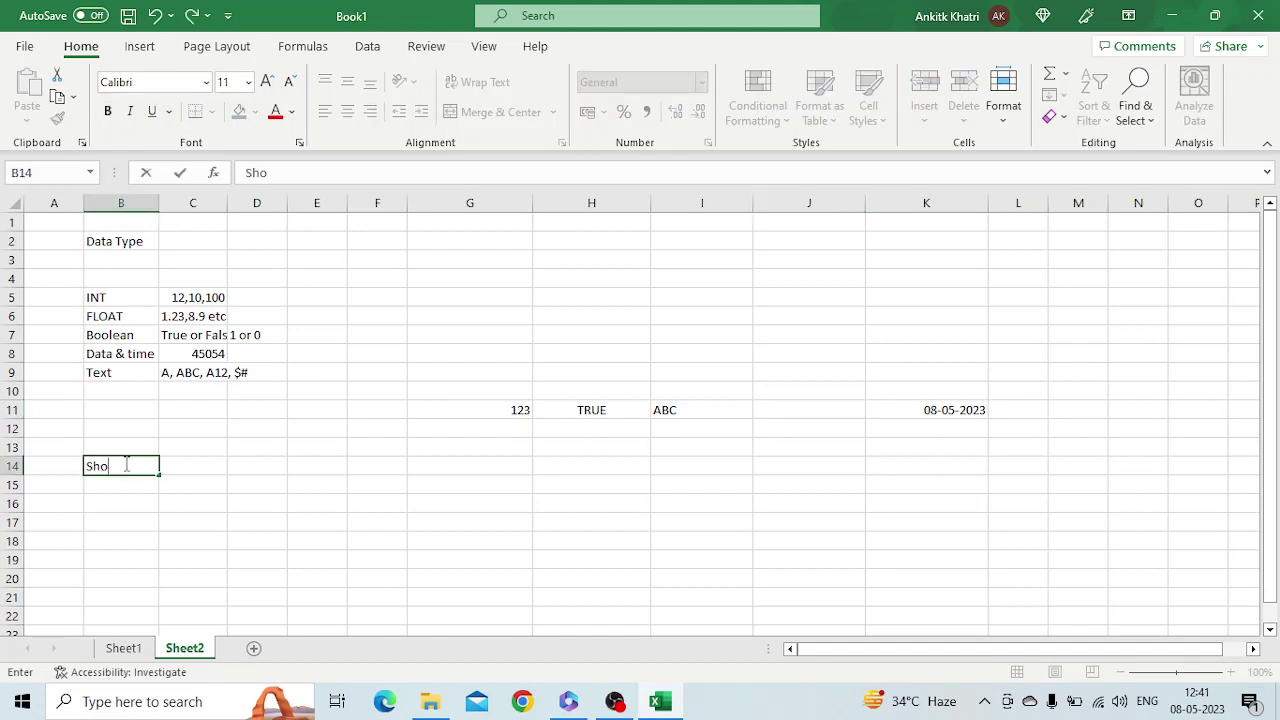
type("rtCut Key Vs")
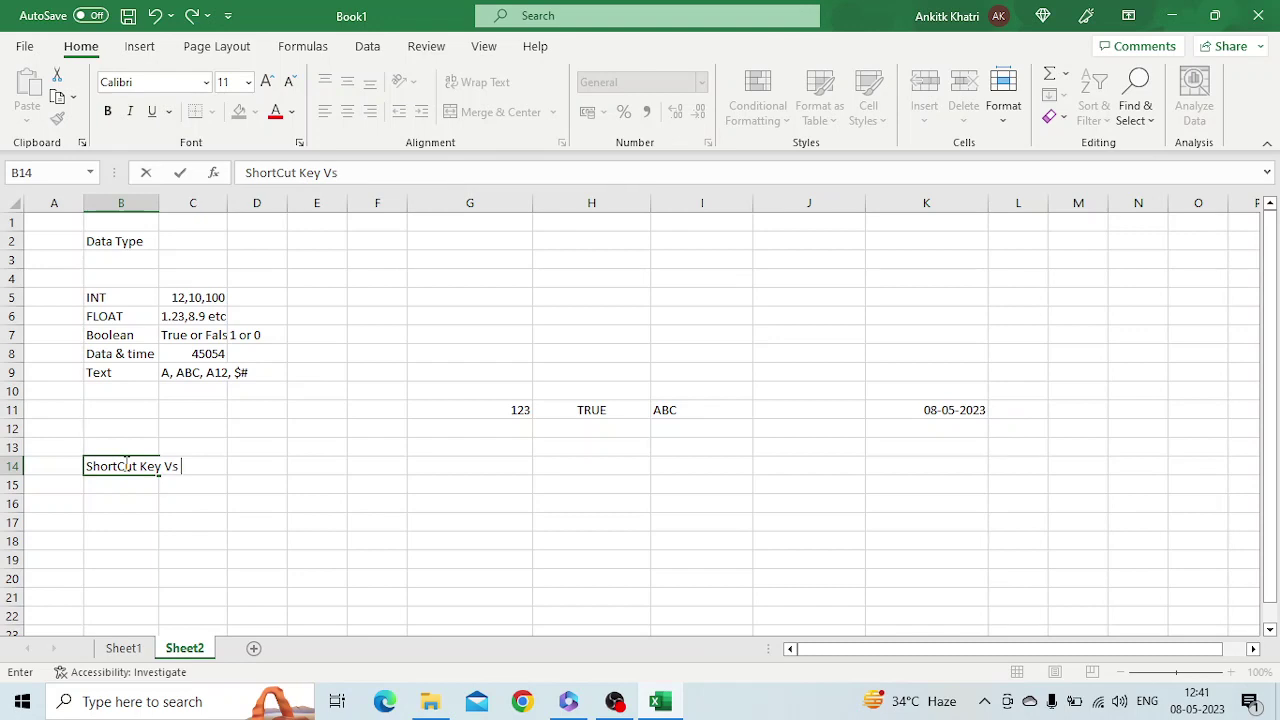
type("Hot key")
key("Return")
key("Return")
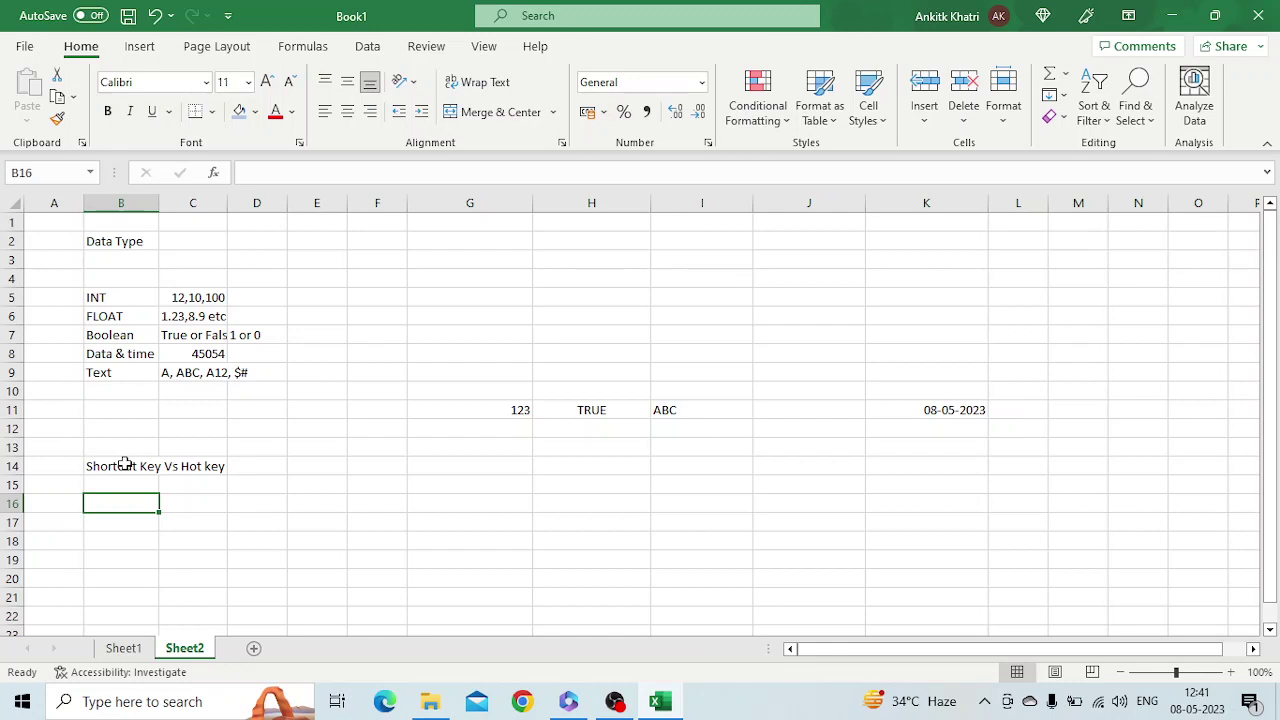
Enter Shift in B16, Ctrl in C16, and the letter A in G15
type("Shift")
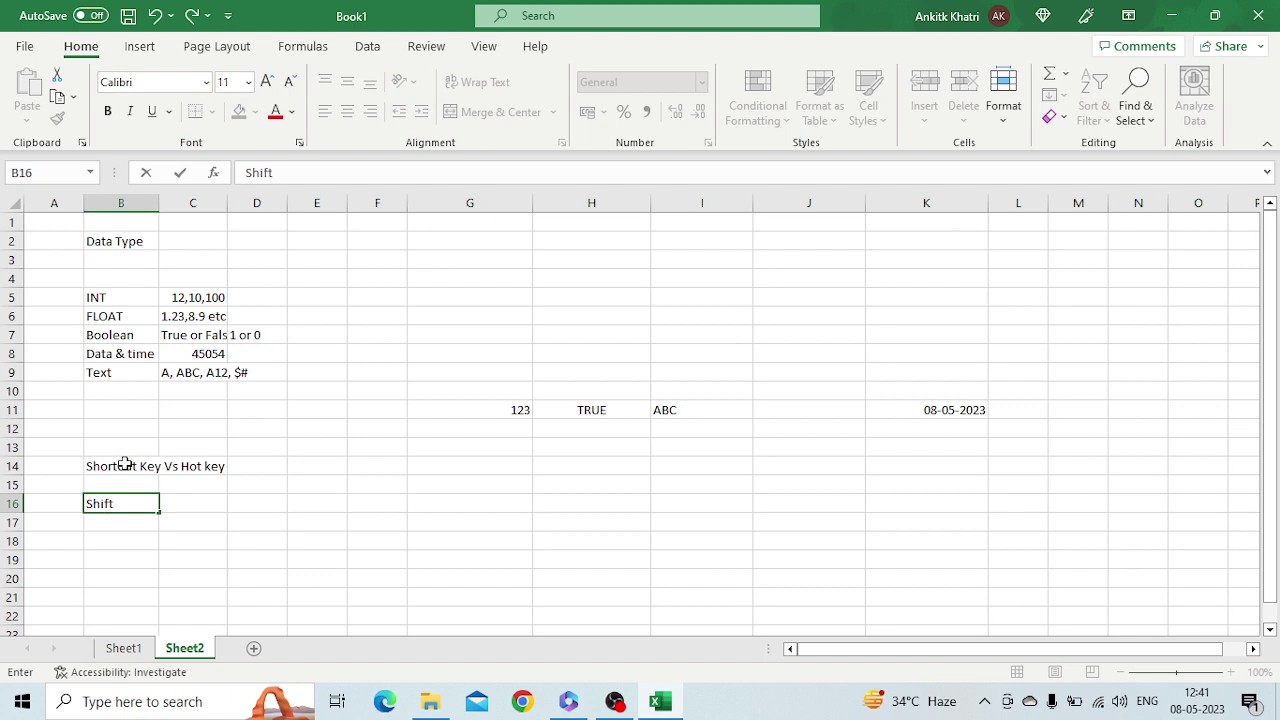
key("Tab")
type("C")
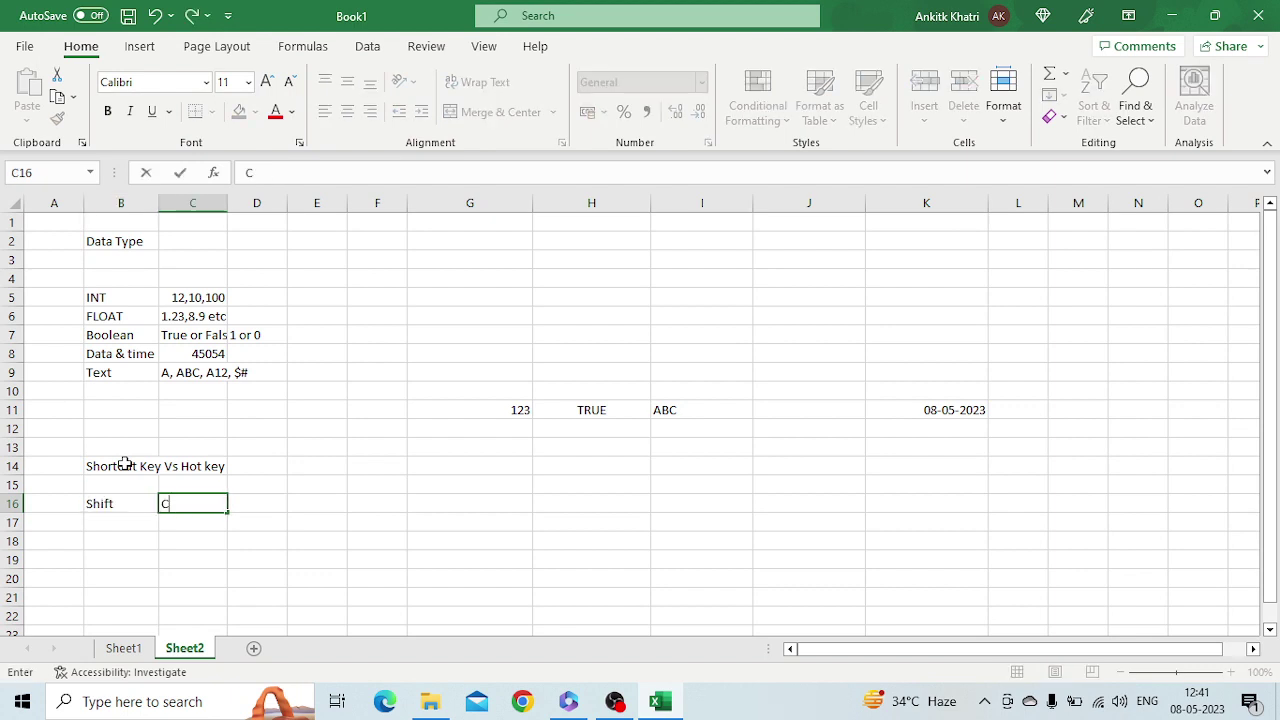
type("trl")
left_click(481, 490)
key("ctrl+a")
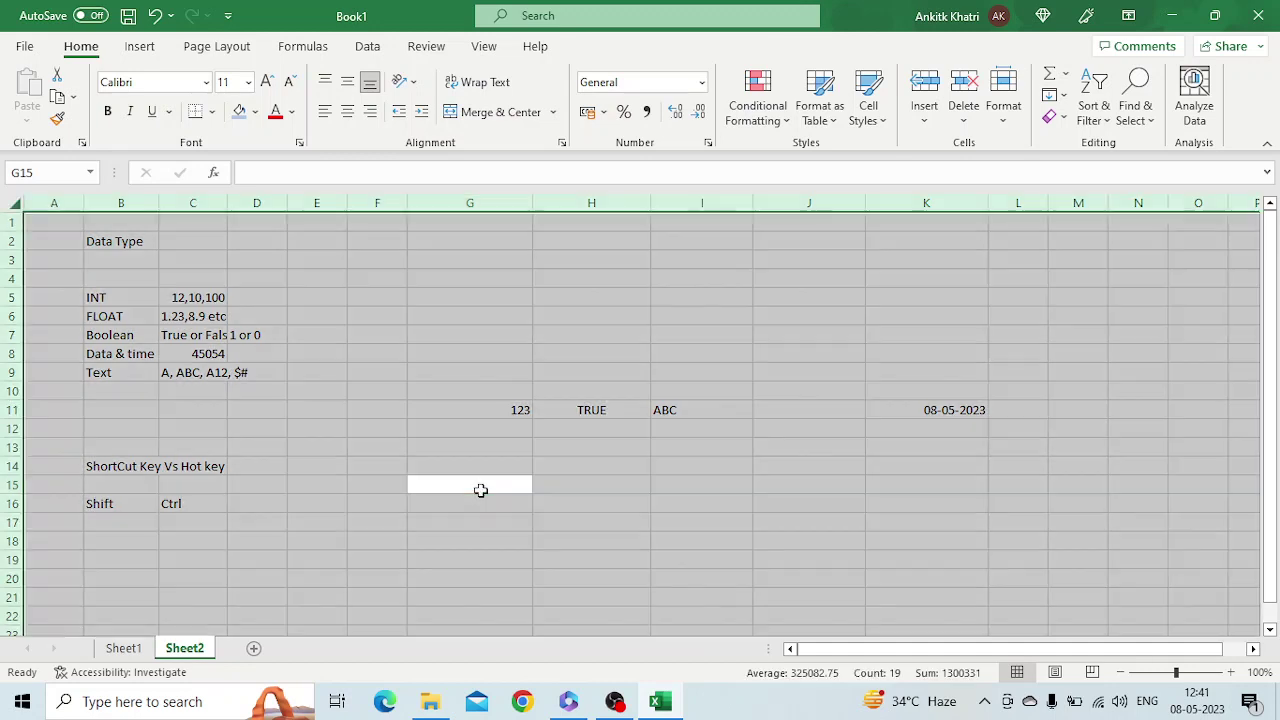
left_click(481, 490)
type("A")
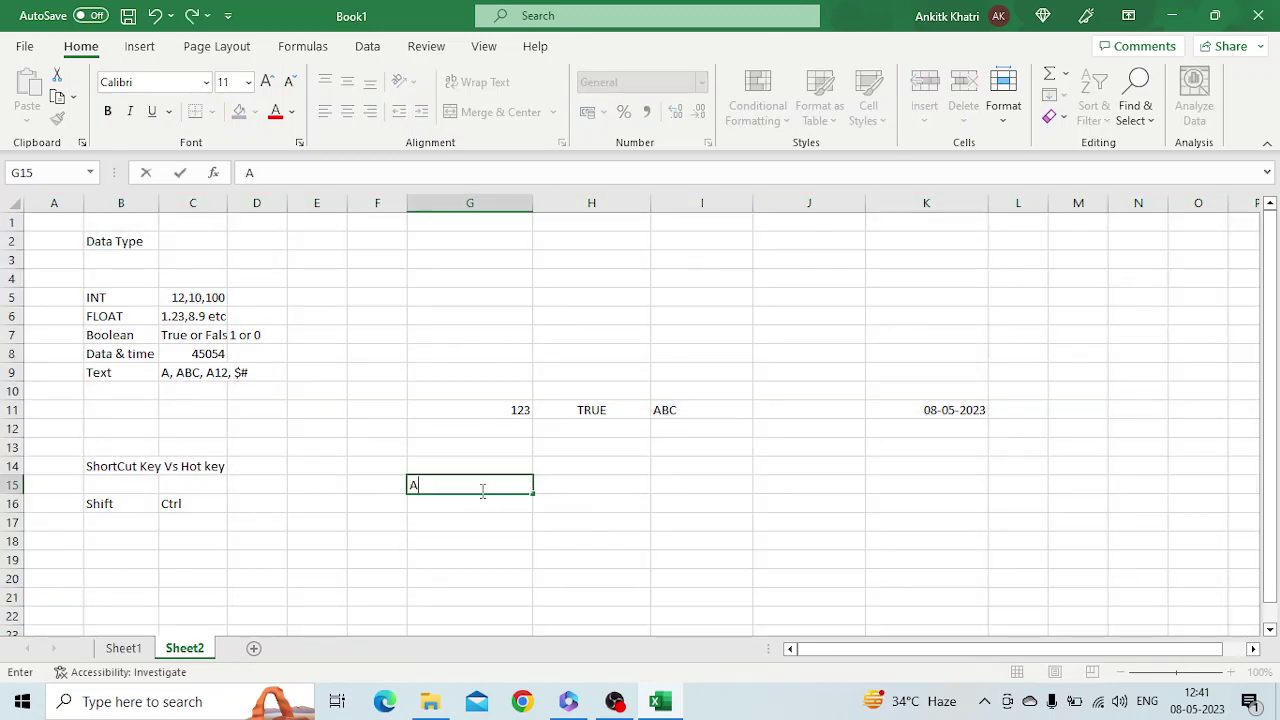
left_click(477, 558)
Copy the A from G15 and paste it across the whole G15:J22 block
left_click(443, 491)
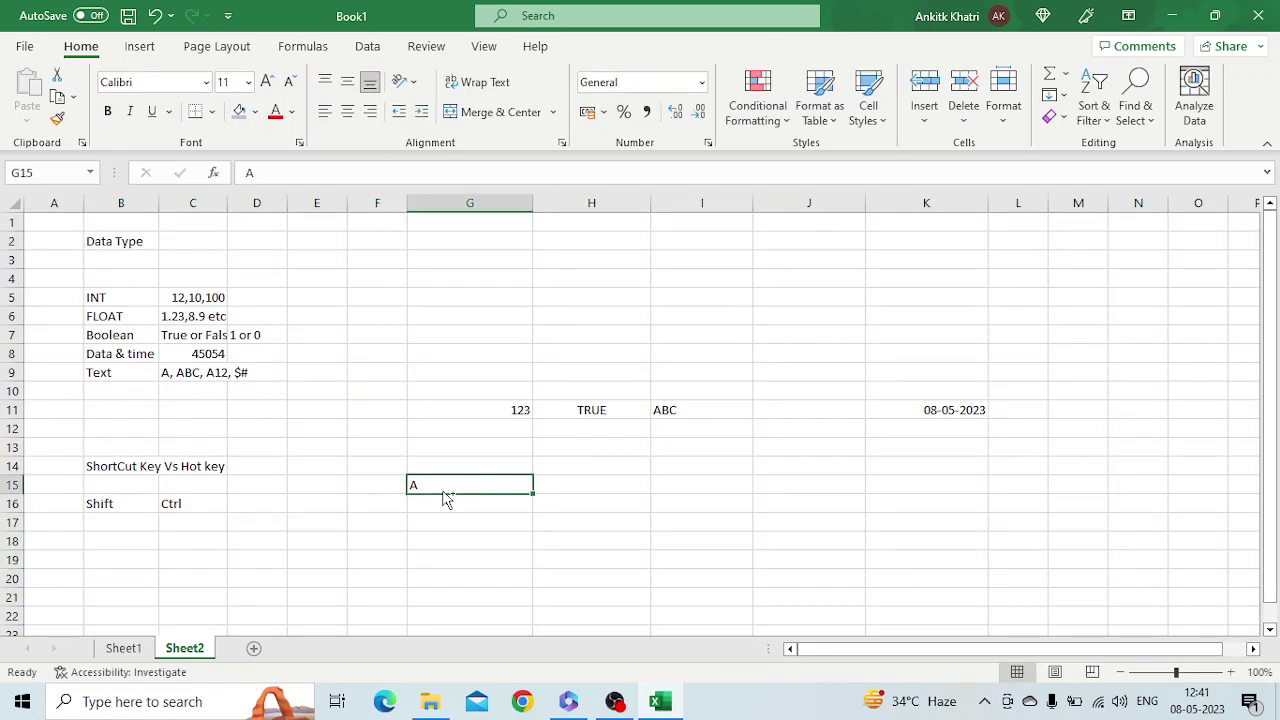
key("ctrl+c")
key("shift+Right")
key("shift+Right")
key("shift+Down")
key("shift+Down")
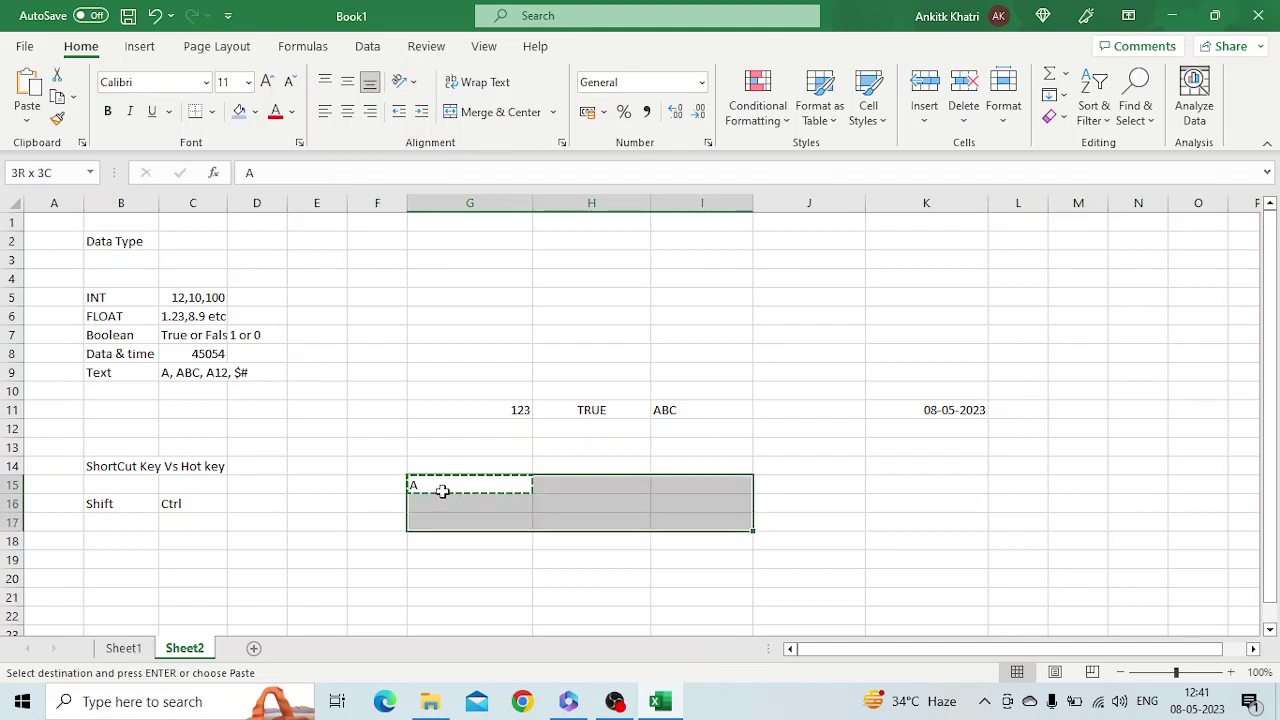
key("shift+Right")
key("shift+Down")
key("shift+Down")
key("shift+Down")
key("shift+Down")
key("shift+Down")
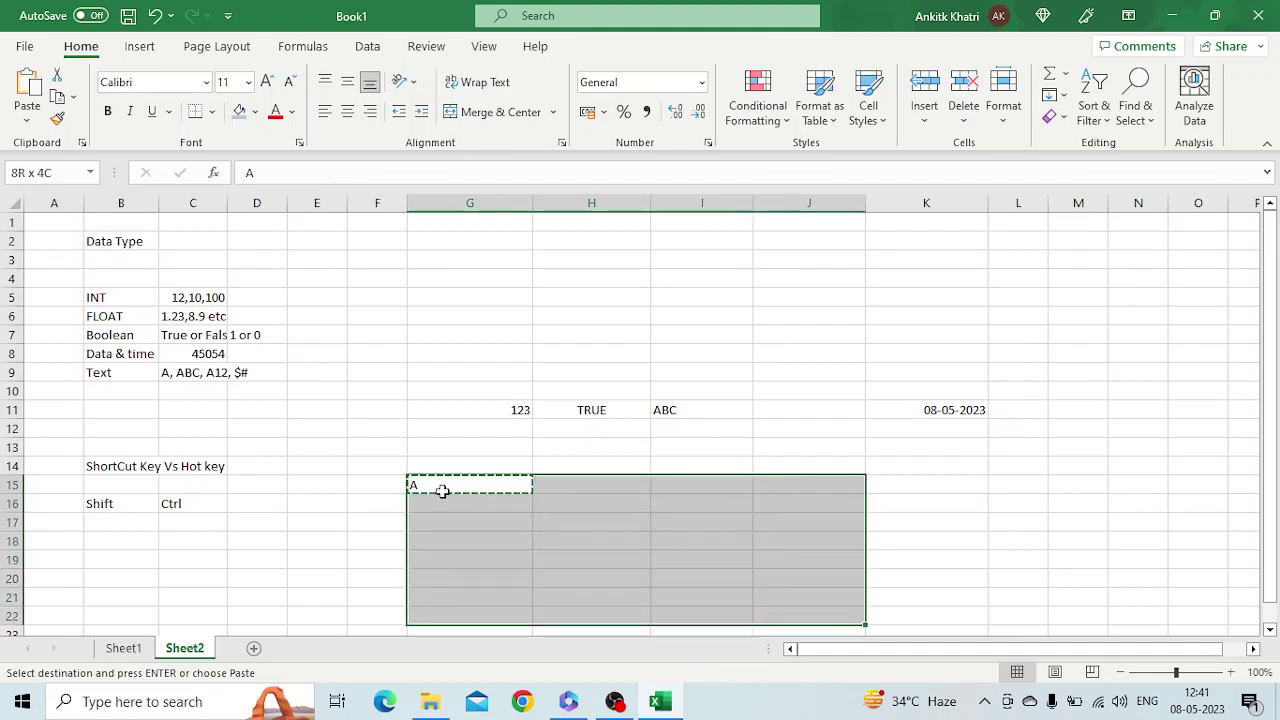
key("ctrl+v")
key("Escape")
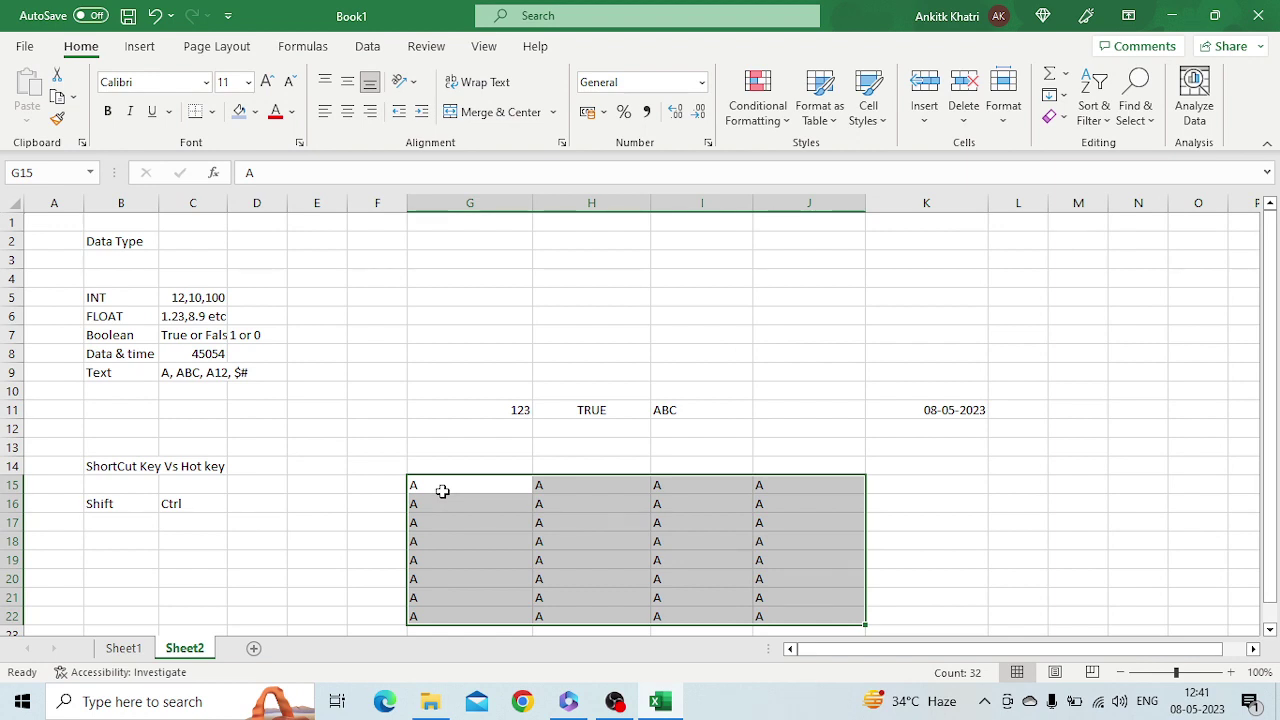
left_click(450, 483)
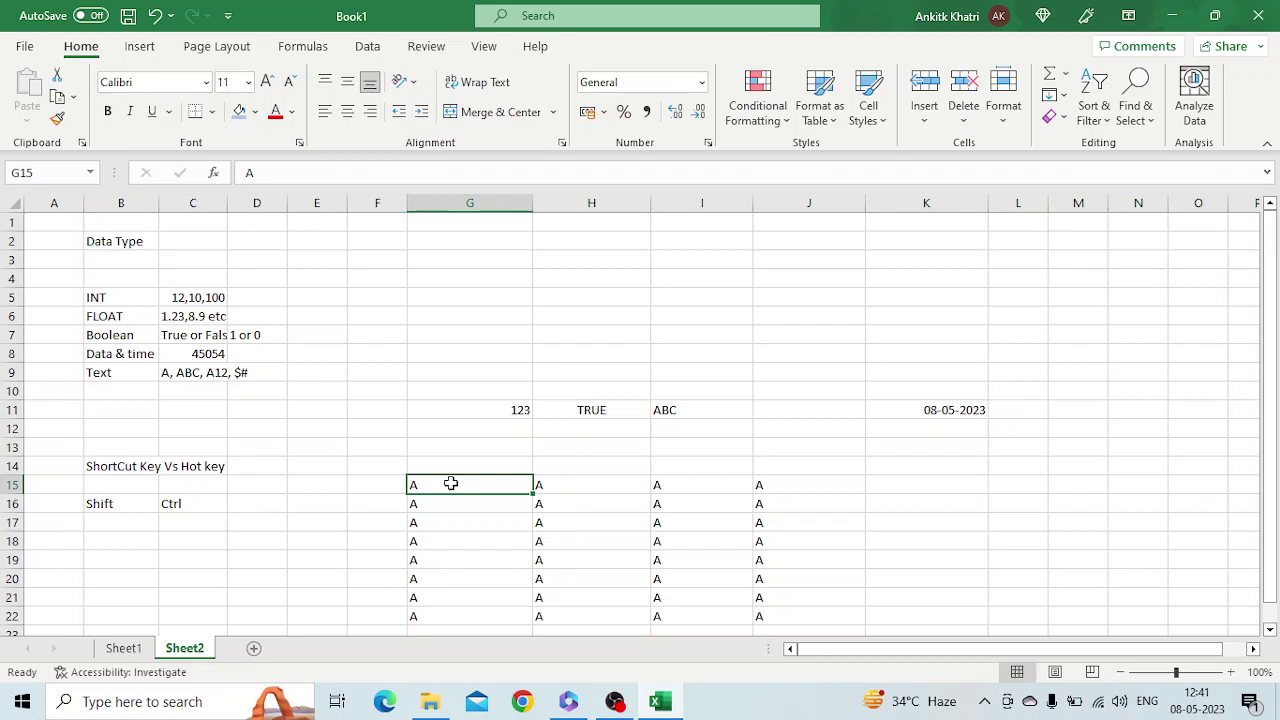
key("shift+Right")
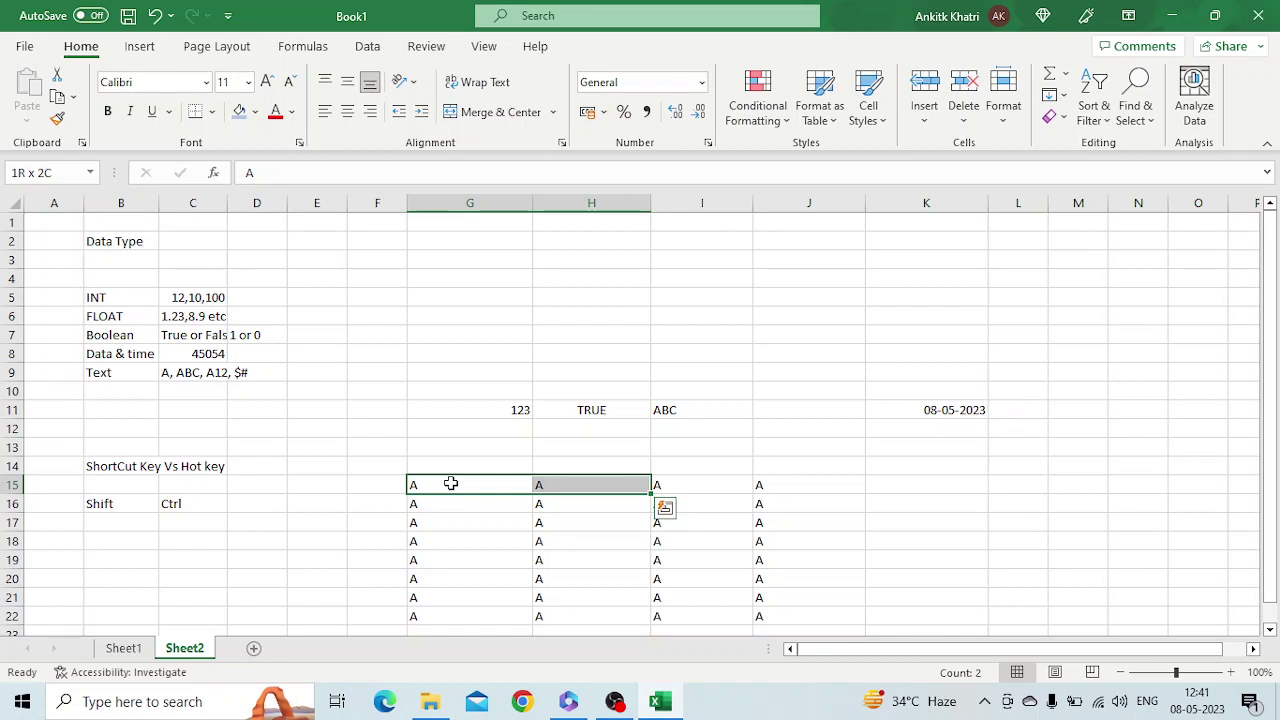
key("shift+Right")
key("shift+Right")
key("shift+Right")
key("shift+Right")
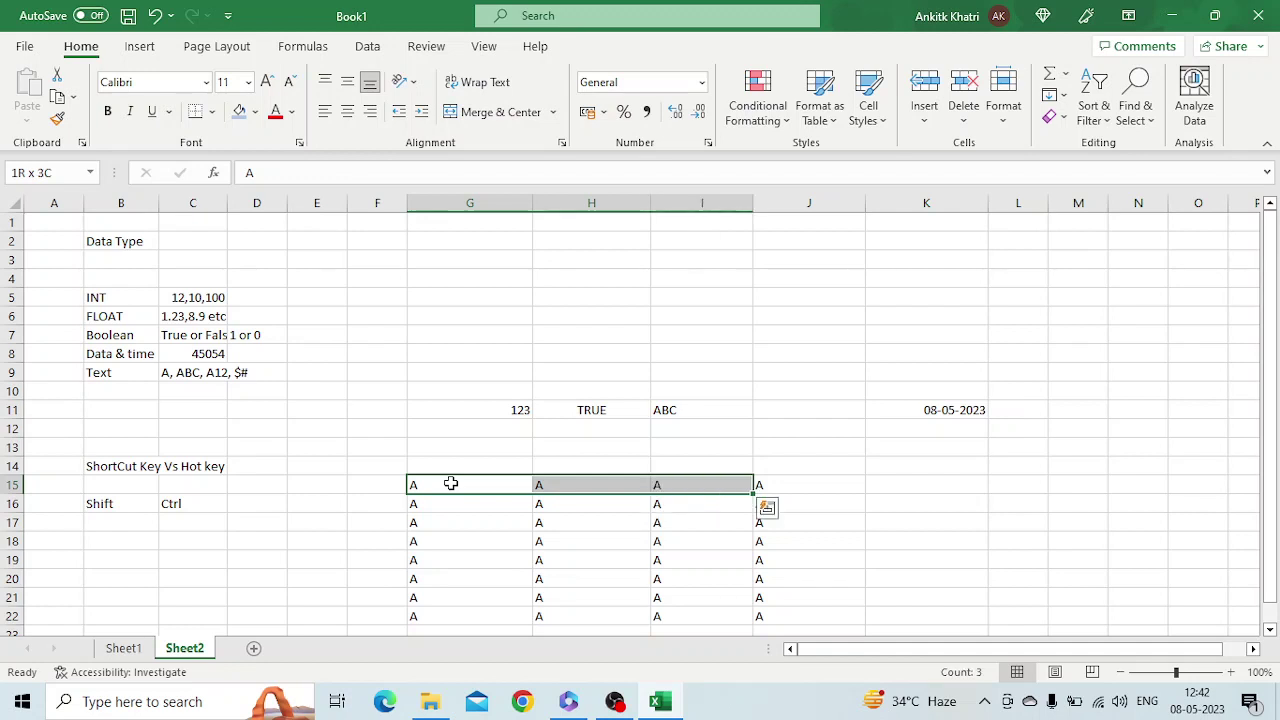
key("shift+Right")
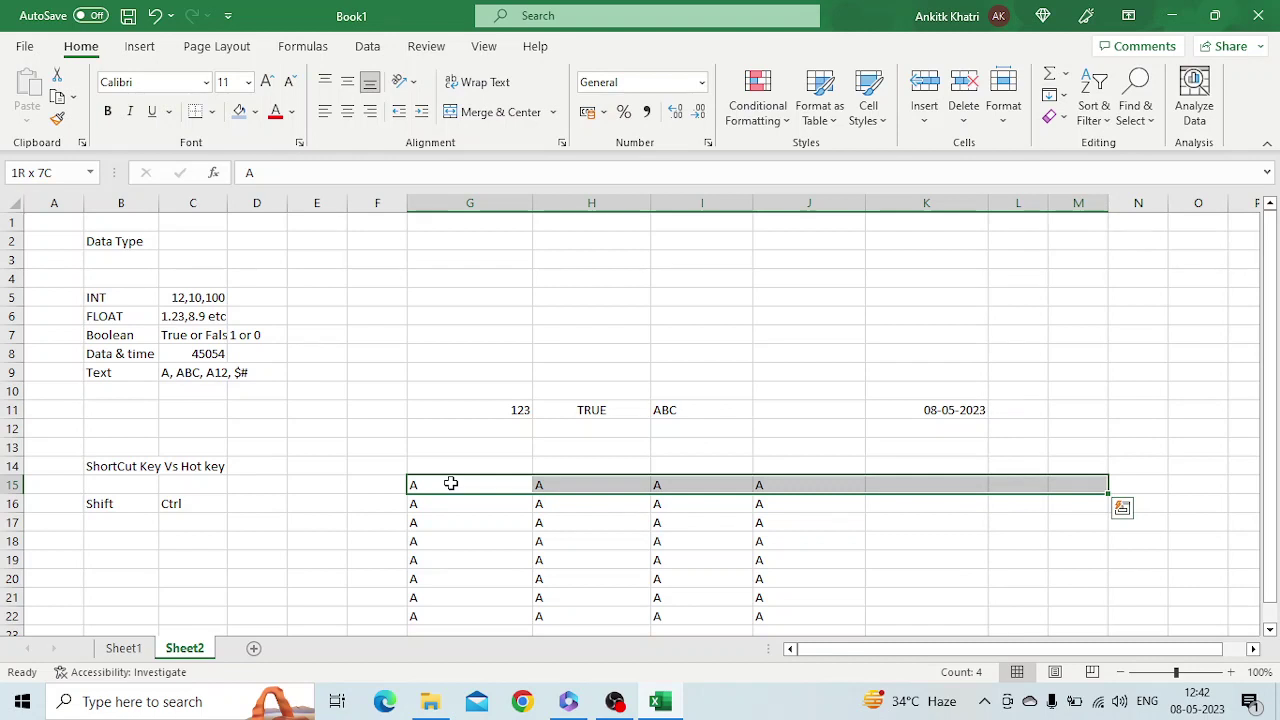
key("shift+Down")
key("shift+Down")
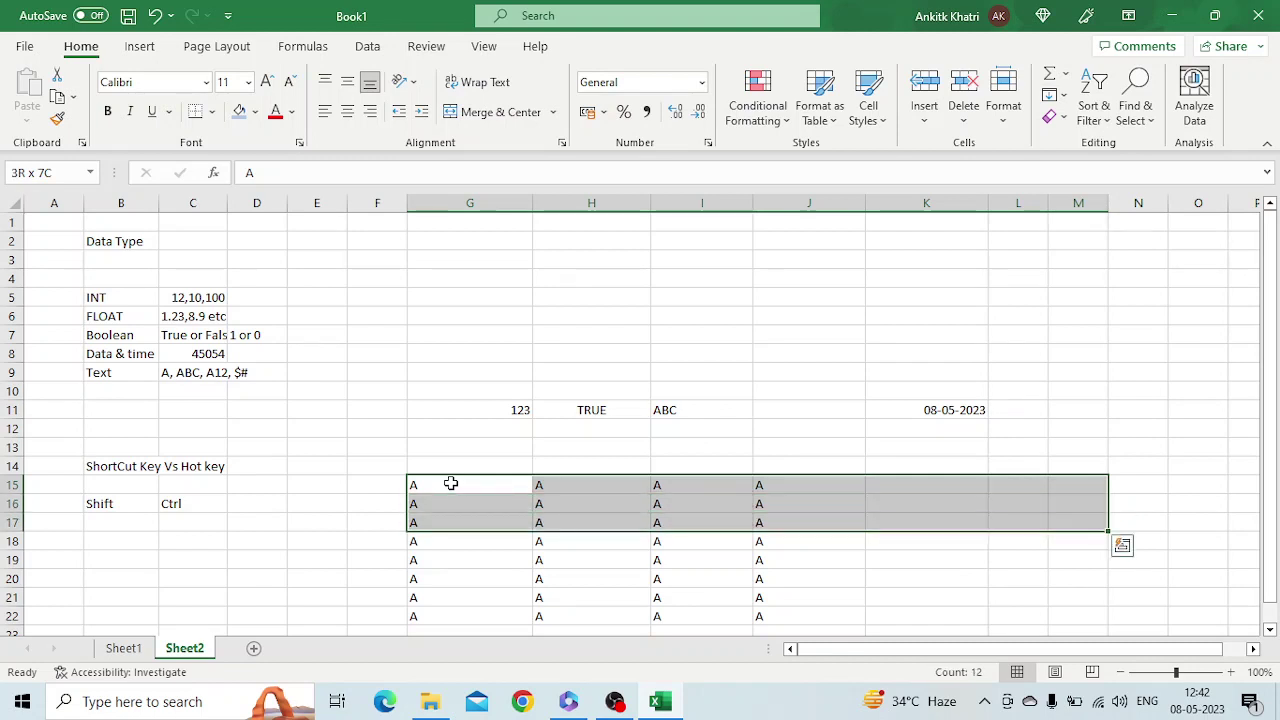
key("shift+Down")
key("shift+Down")
key("shift+Down")
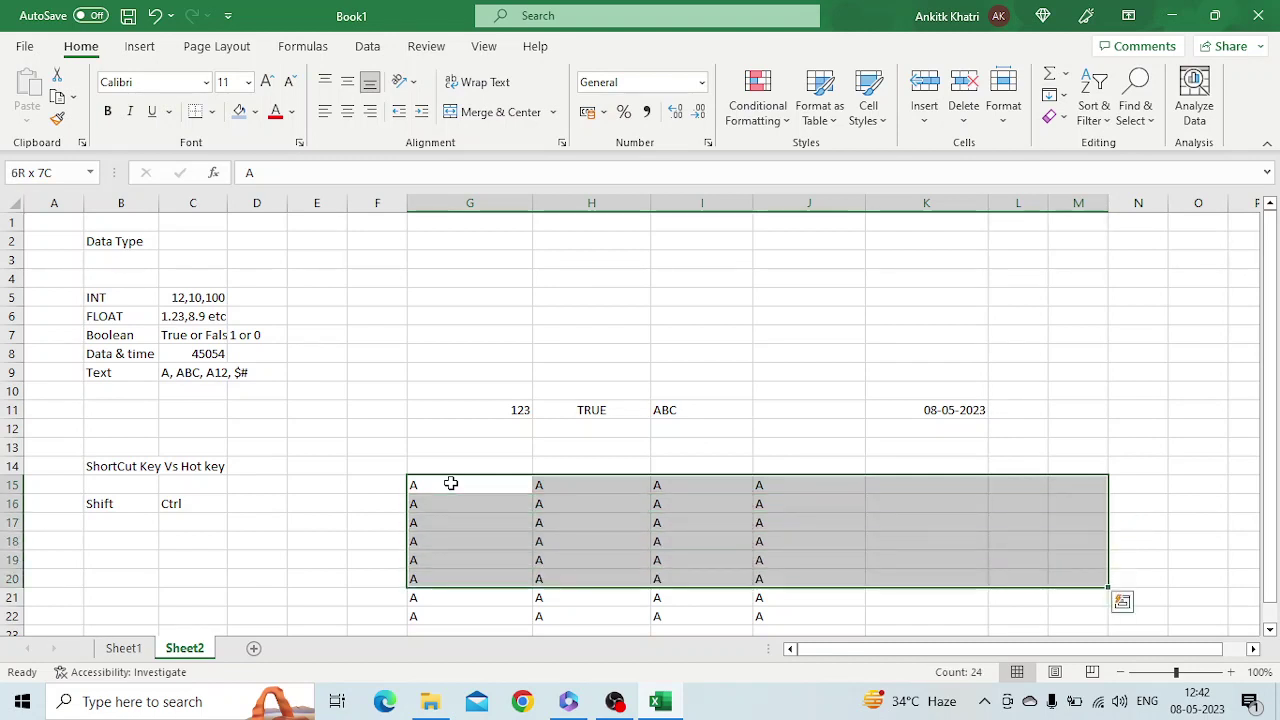
key("shift+Down")
key("shift+Down")
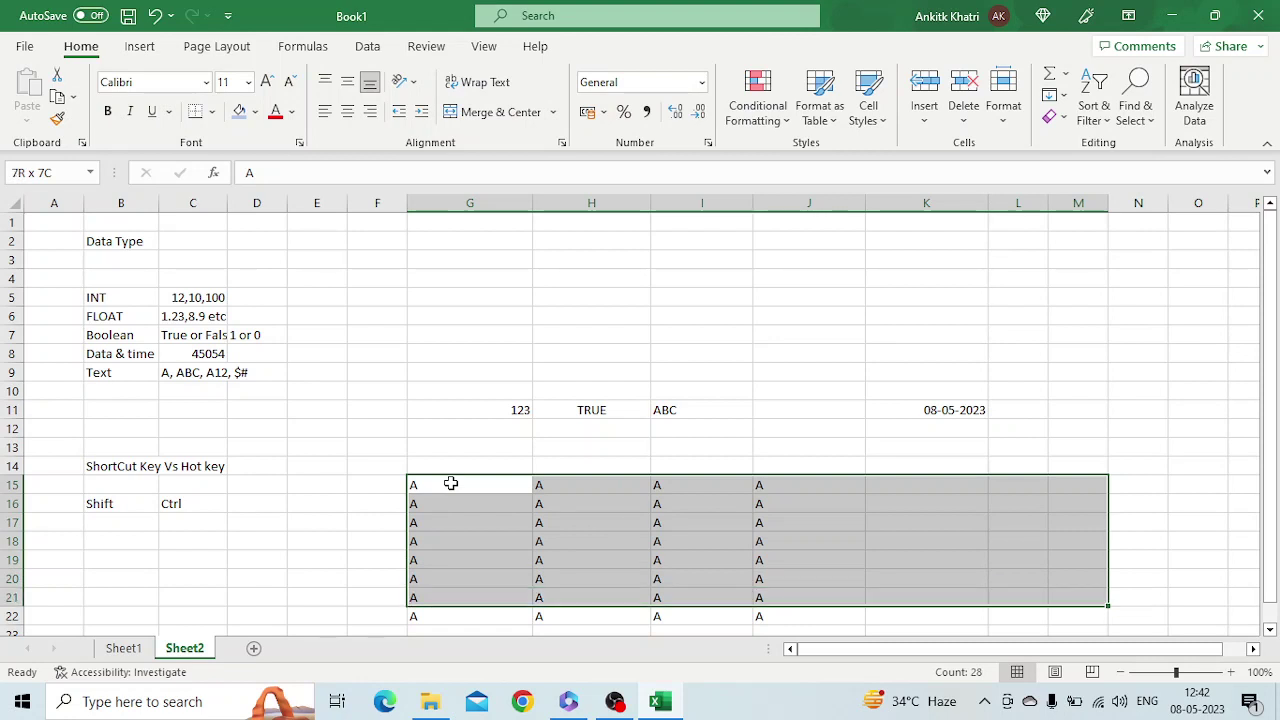
key("shift+Left")
key("shift+Left")
key("shift+Left")
key("shift+Left")
key("shift+Left")
key("shift+Left")
key("shift+Left")
key("shift+Left")
key("shift+Left")
key("shift+Left")
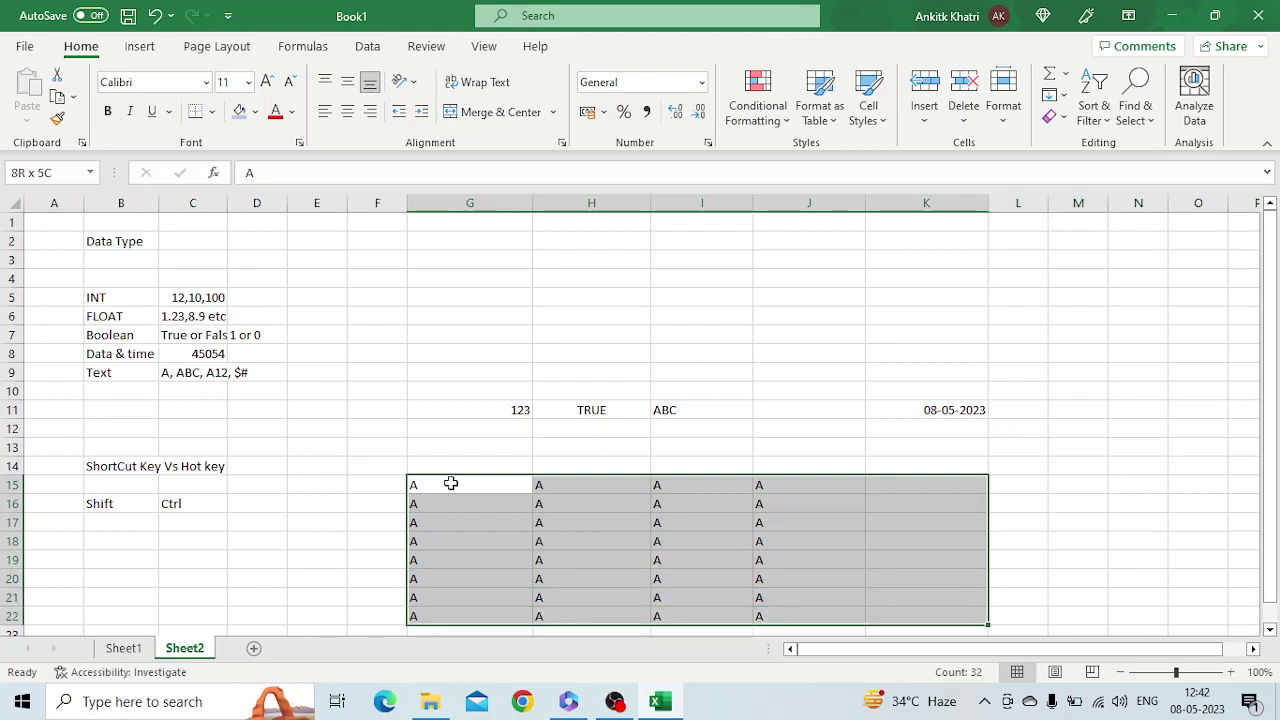
key("shift+Left")
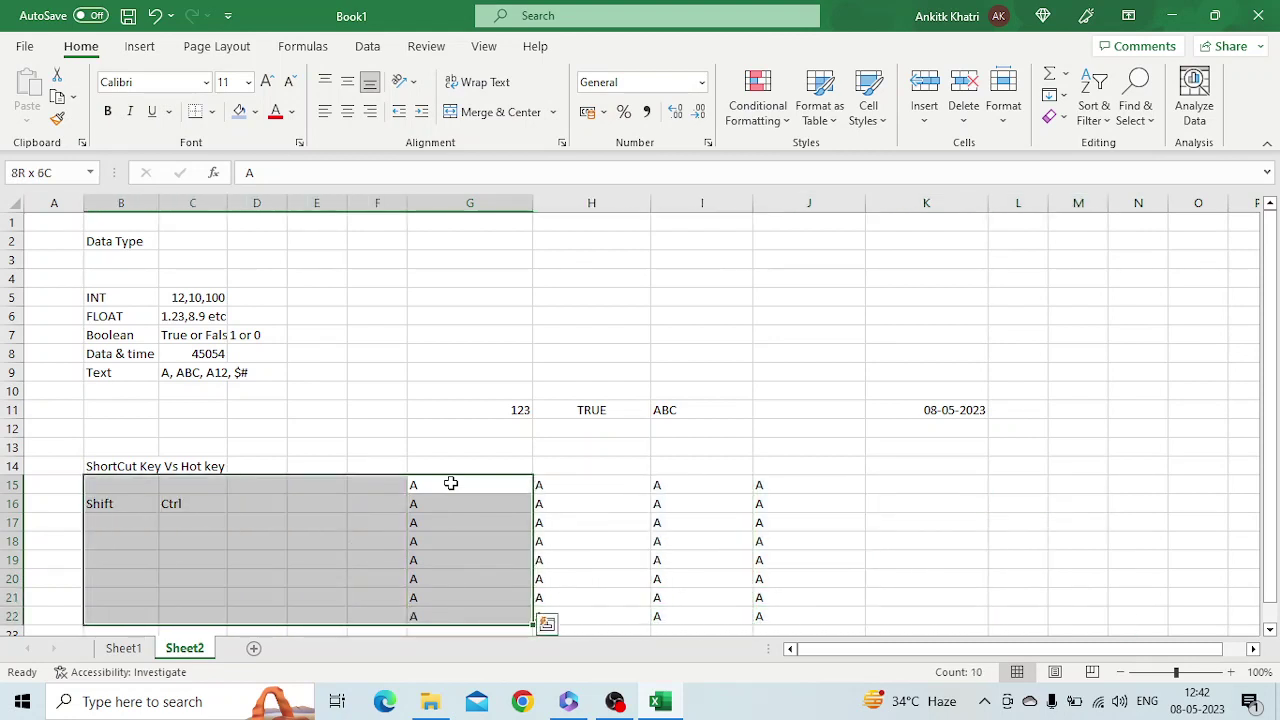
key("shift+Up")
key("shift+Up")
key("shift+Up")
key("shift+Up")
key("shift+Up")
key("shift+Up")
key("shift+Up")
key("shift+Up")
key("shift+Up")
key("shift+Up")
key("shift+Up")
key("shift+Up")
key("shift+Up")
key("shift+Up")
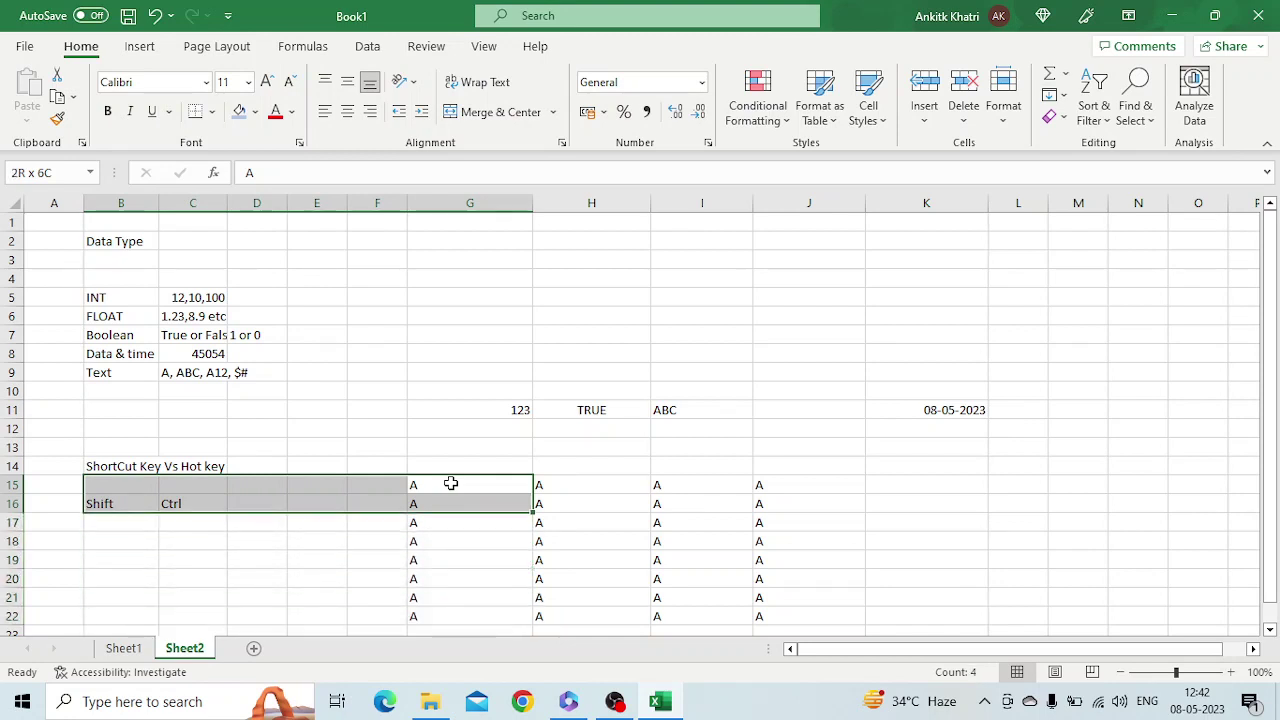
key("shift+Up")
key("shift+Up")
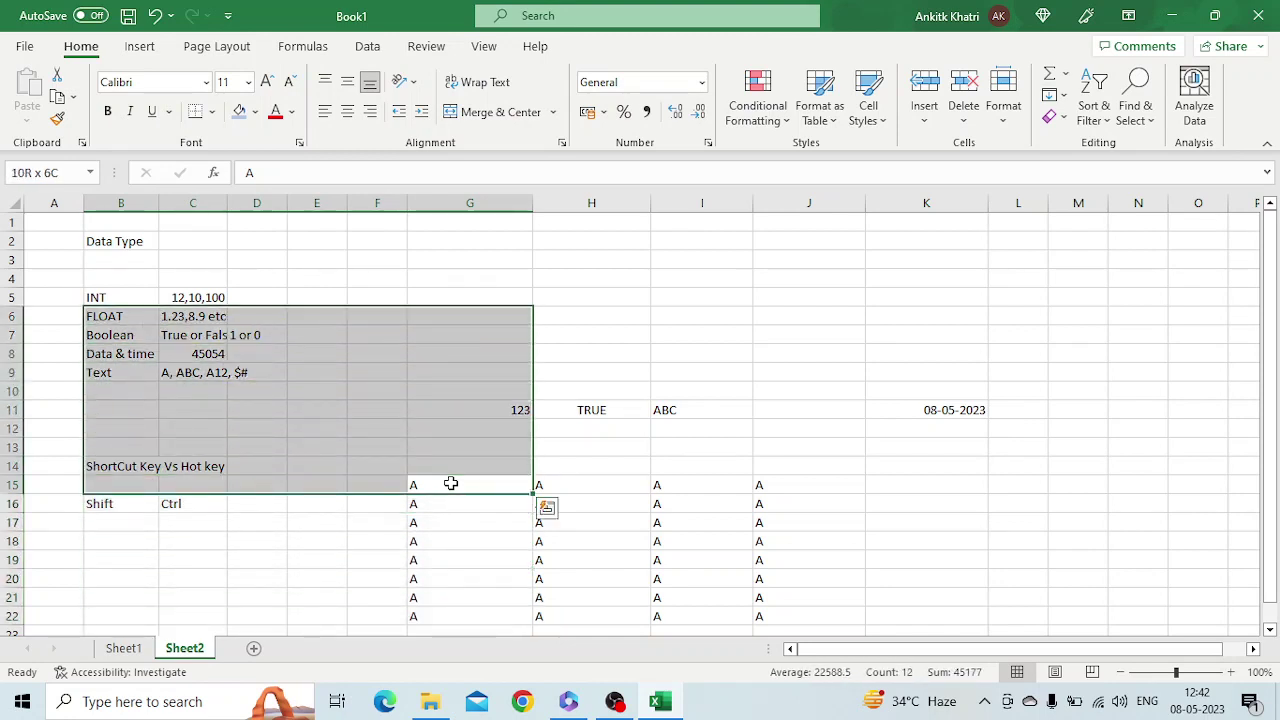
key("shift+Right")
key("shift+Right")
key("shift+Right")
key("shift+Right")
key("shift+Right")
key("shift+Right")
key("shift+Right")
key("shift+Right")
key("shift+Right")
key("shift+Right")
key("shift+Right")
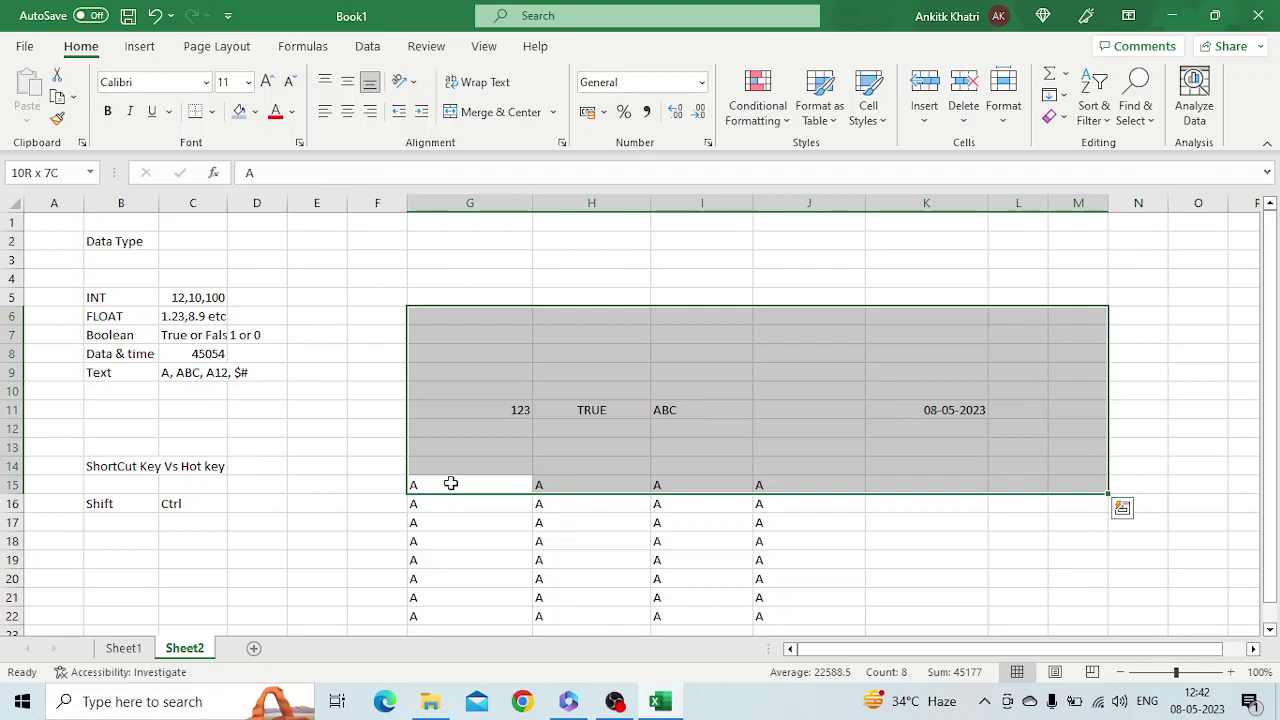
left_click(451, 483)
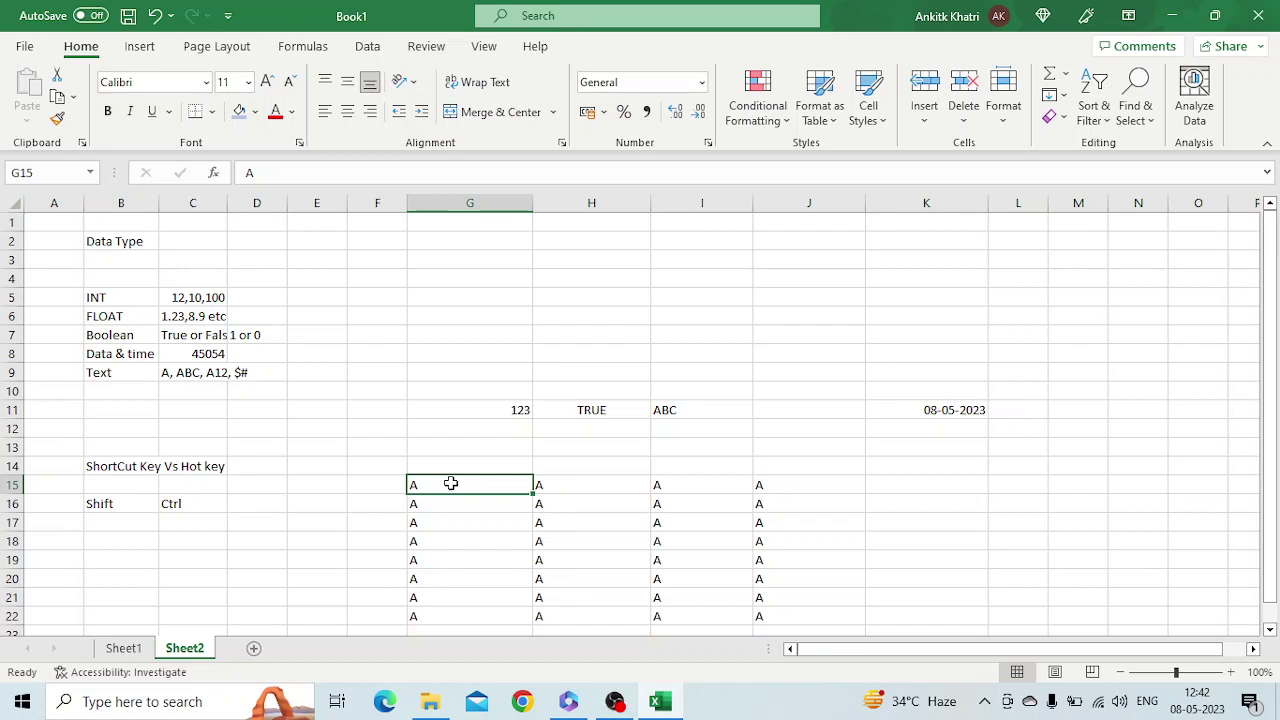
key("ctrl+Right")
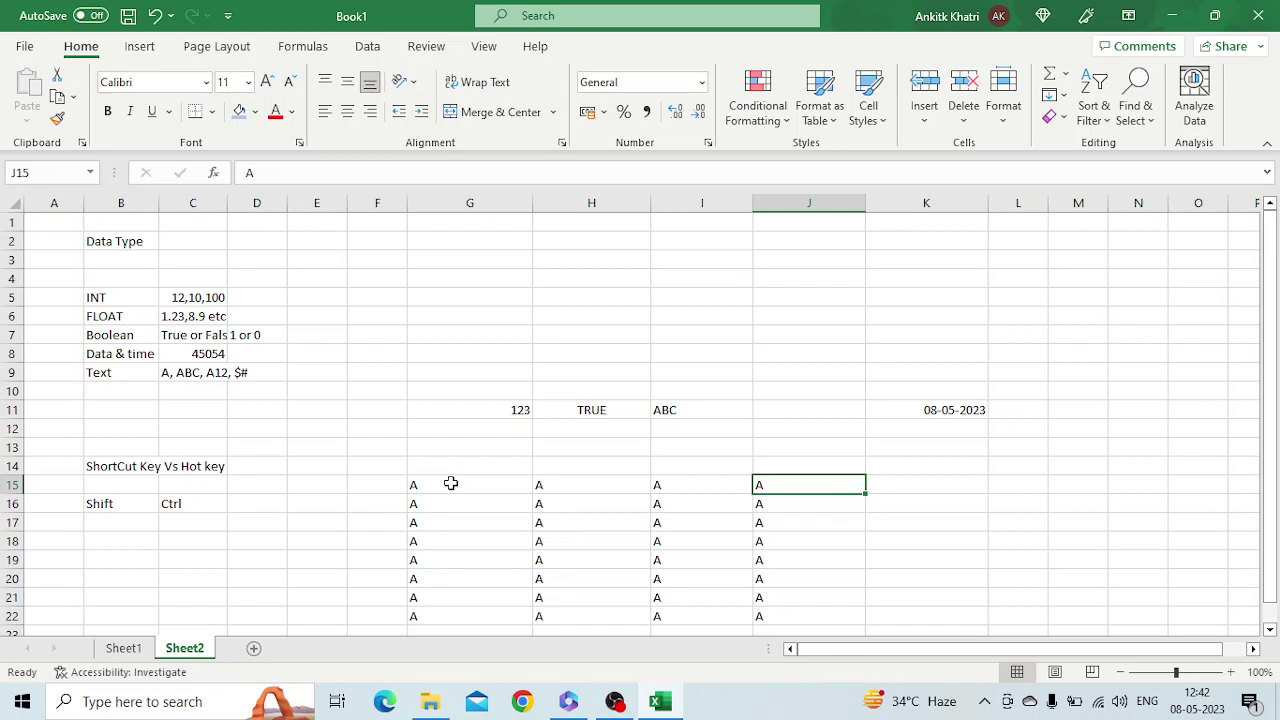
Clear J18, then use Ctrl+Down from J15 to show jumps stopping at the gap
left_click(770, 543)
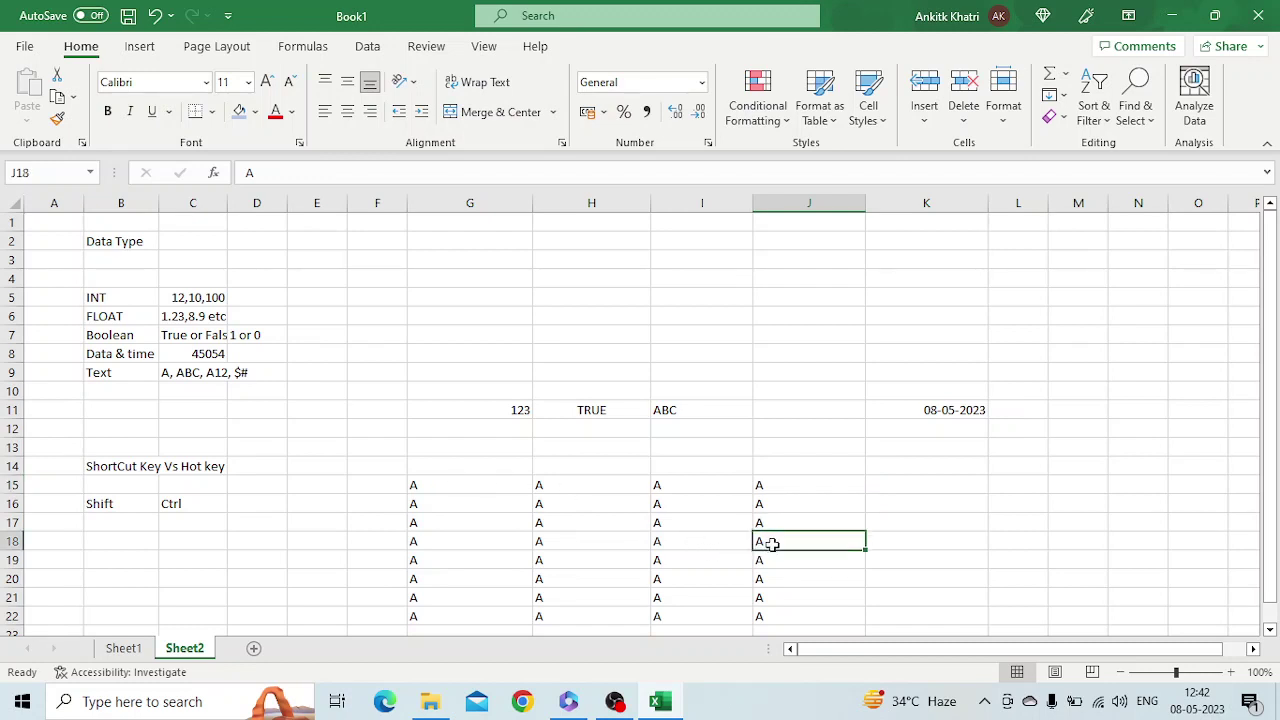
key("Delete")
left_click(779, 523)
key("Up")
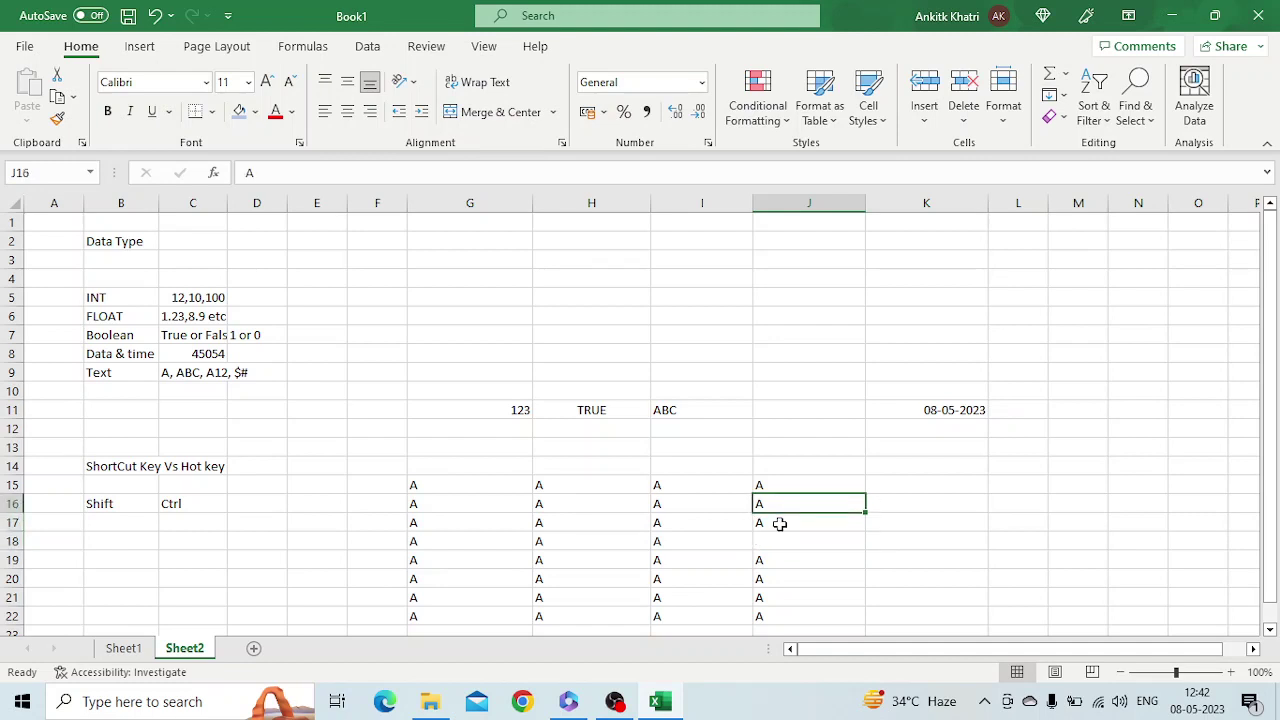
key("Up")
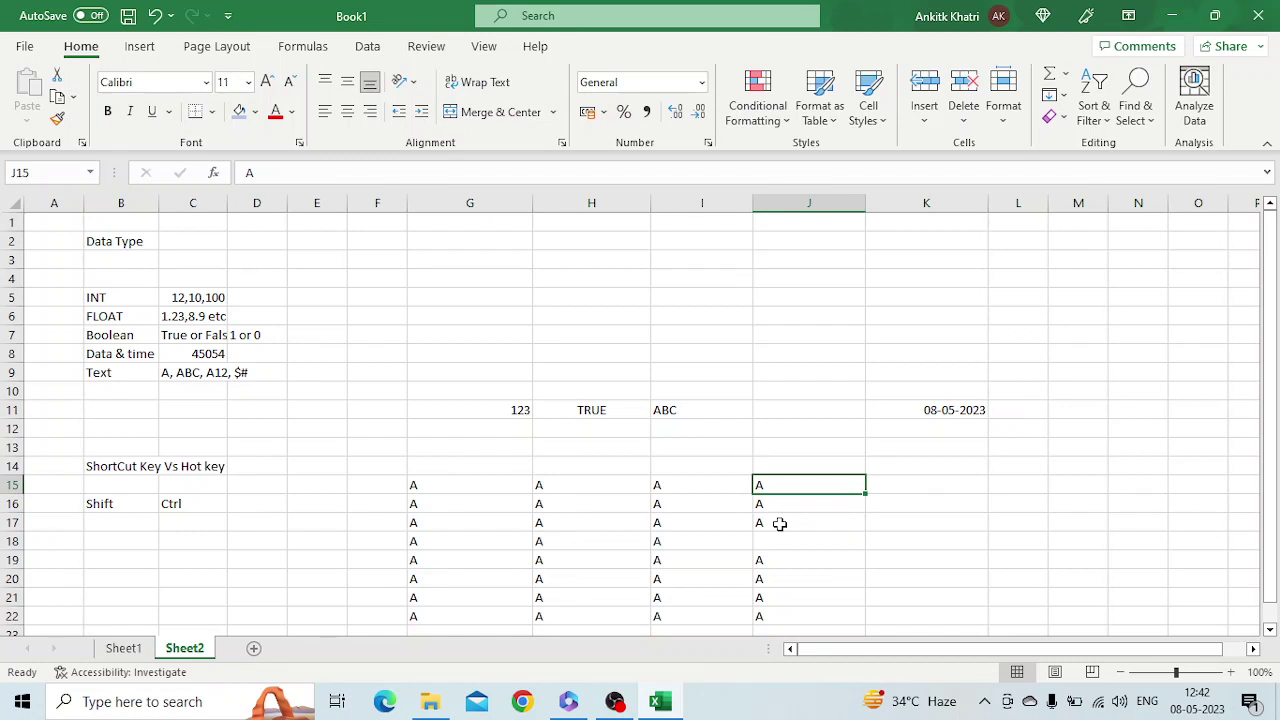
key("ctrl+Down")
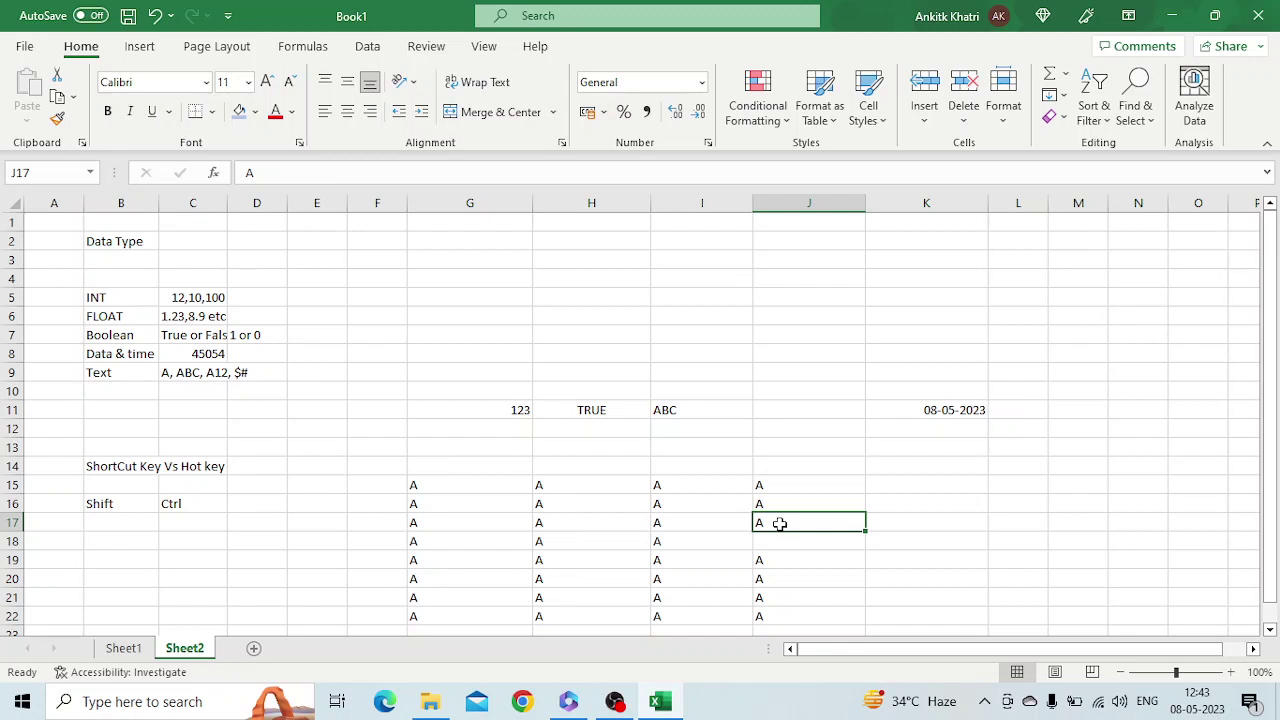
key("ctrl+Down")
key("ctrl+Down")
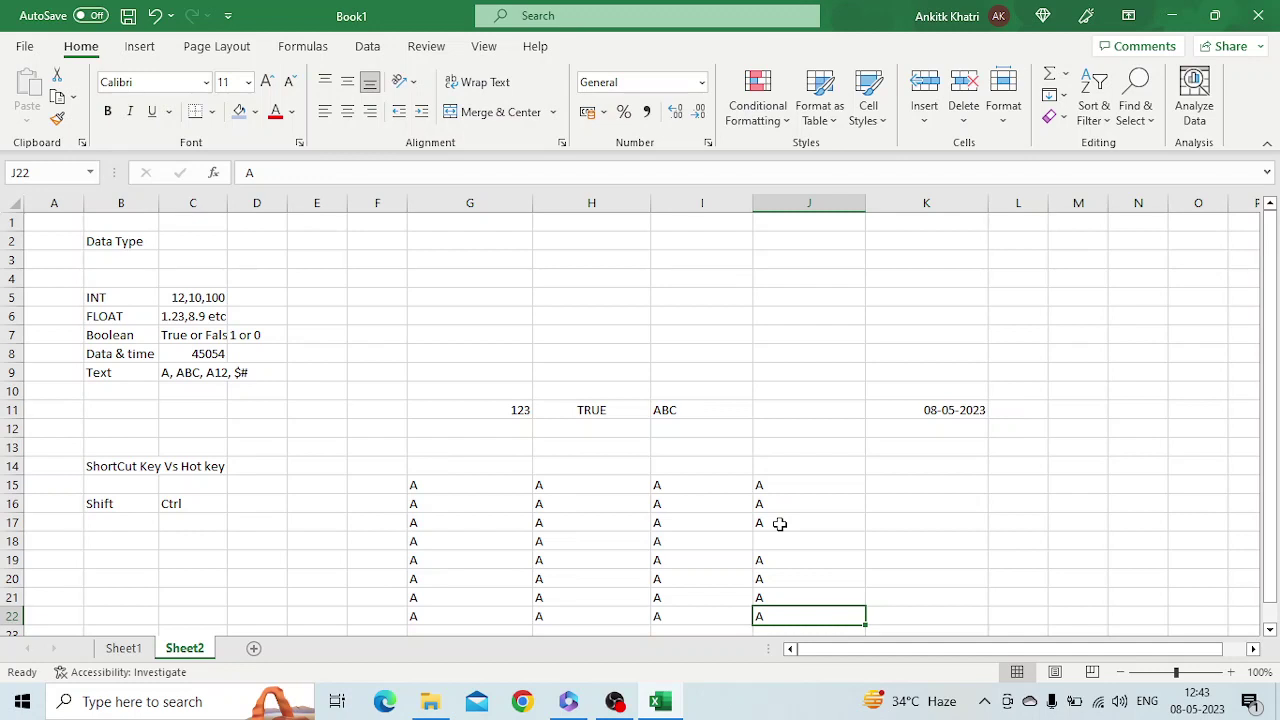
Add a blank Sheet3, jump to its last row and column XFD and back, then return to Sheet2
left_click(253, 648)
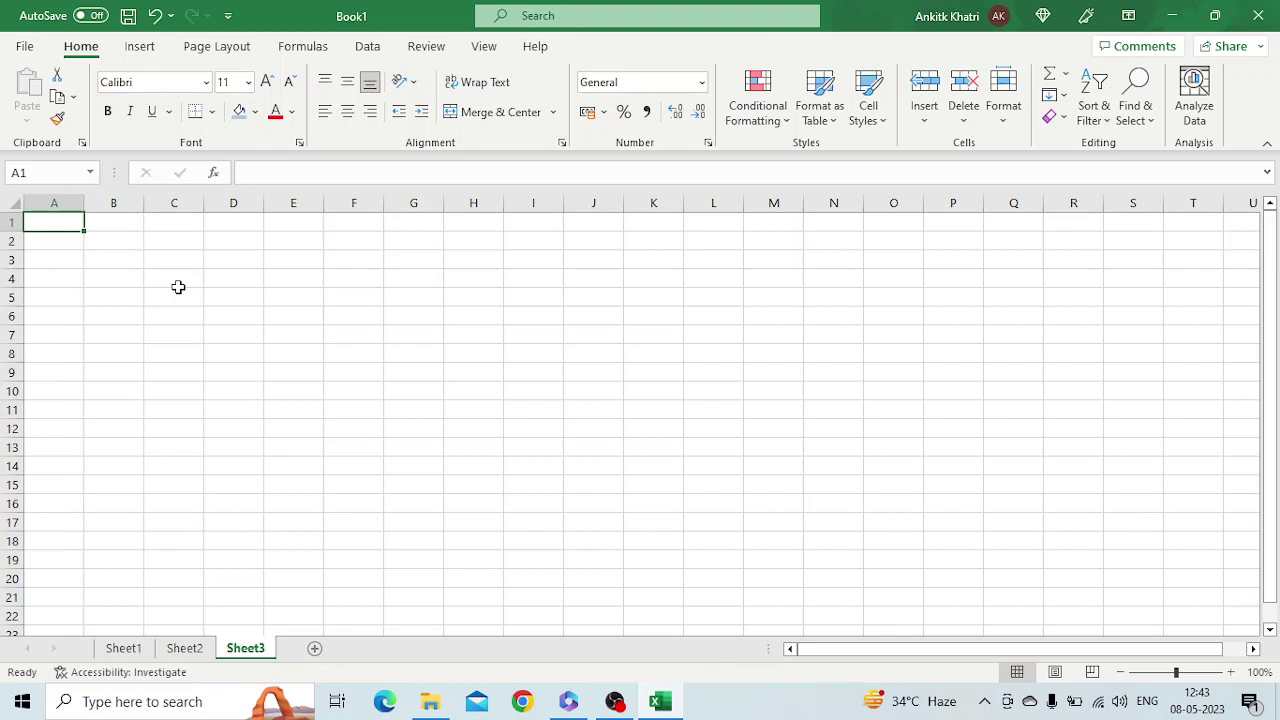
key("ctrl+Down")
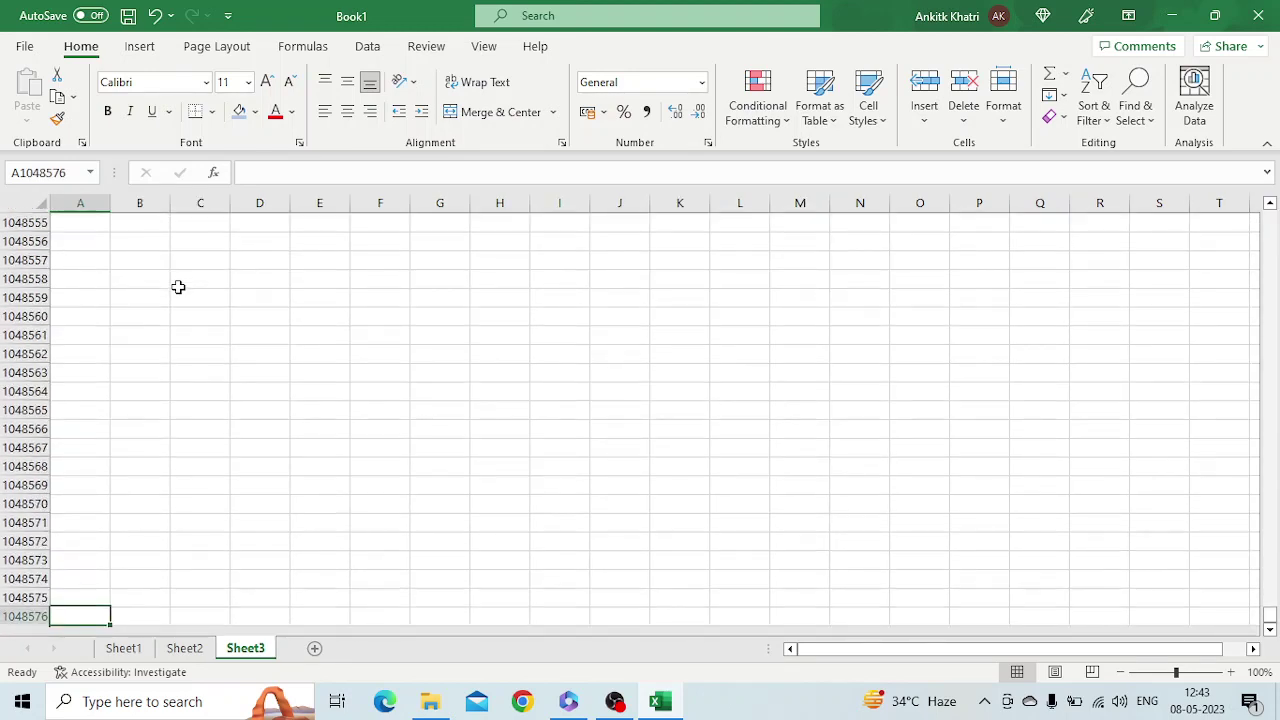
key("ctrl+Right")
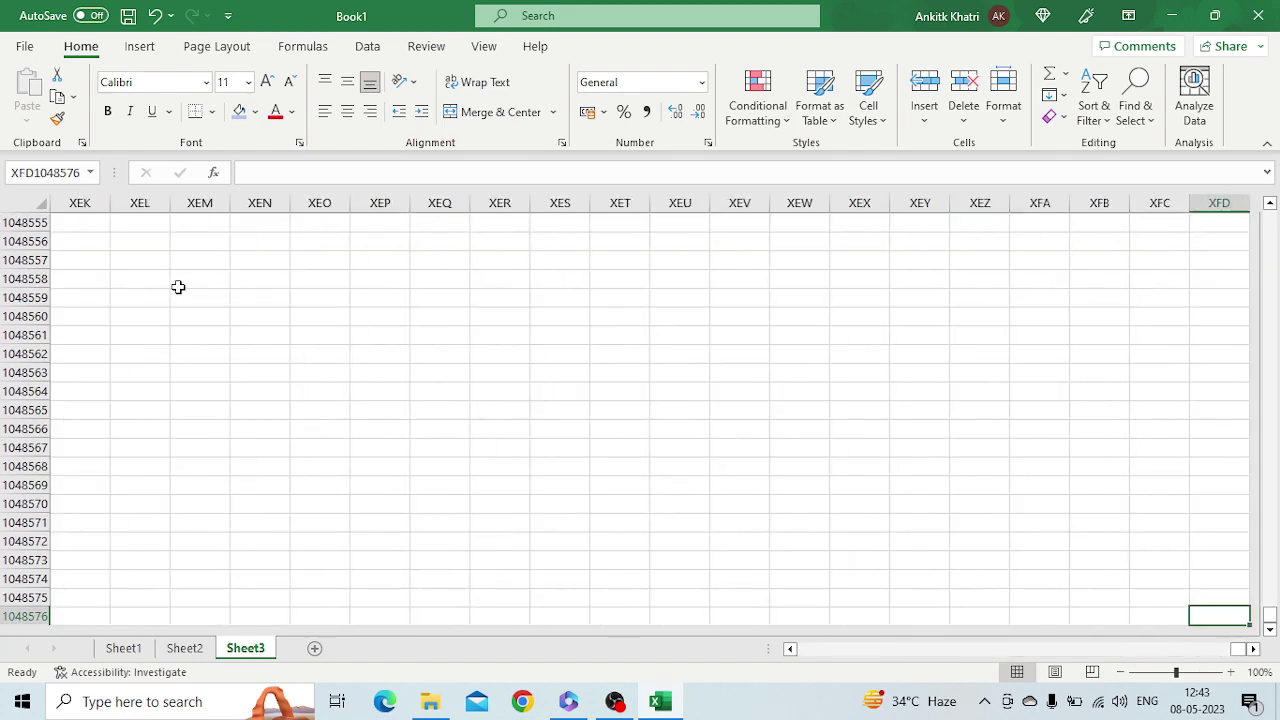
key("ctrl+Up")
key("ctrl+Left")
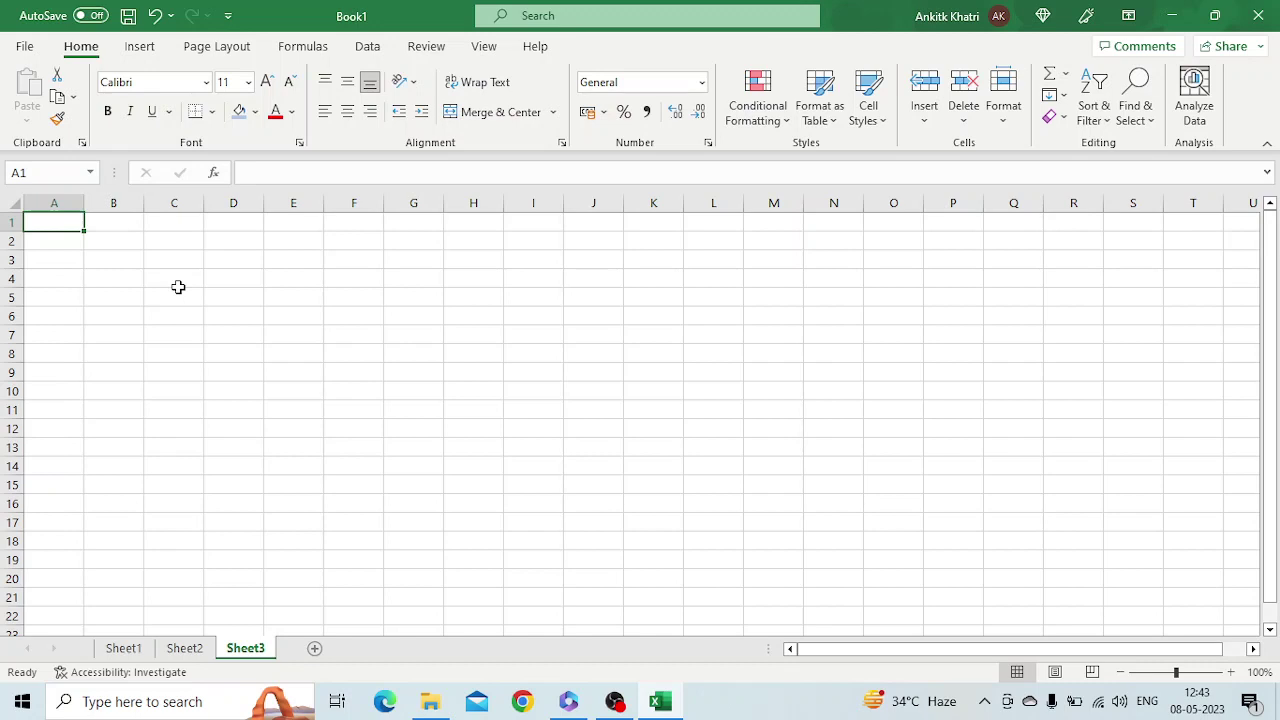
left_click(196, 650)
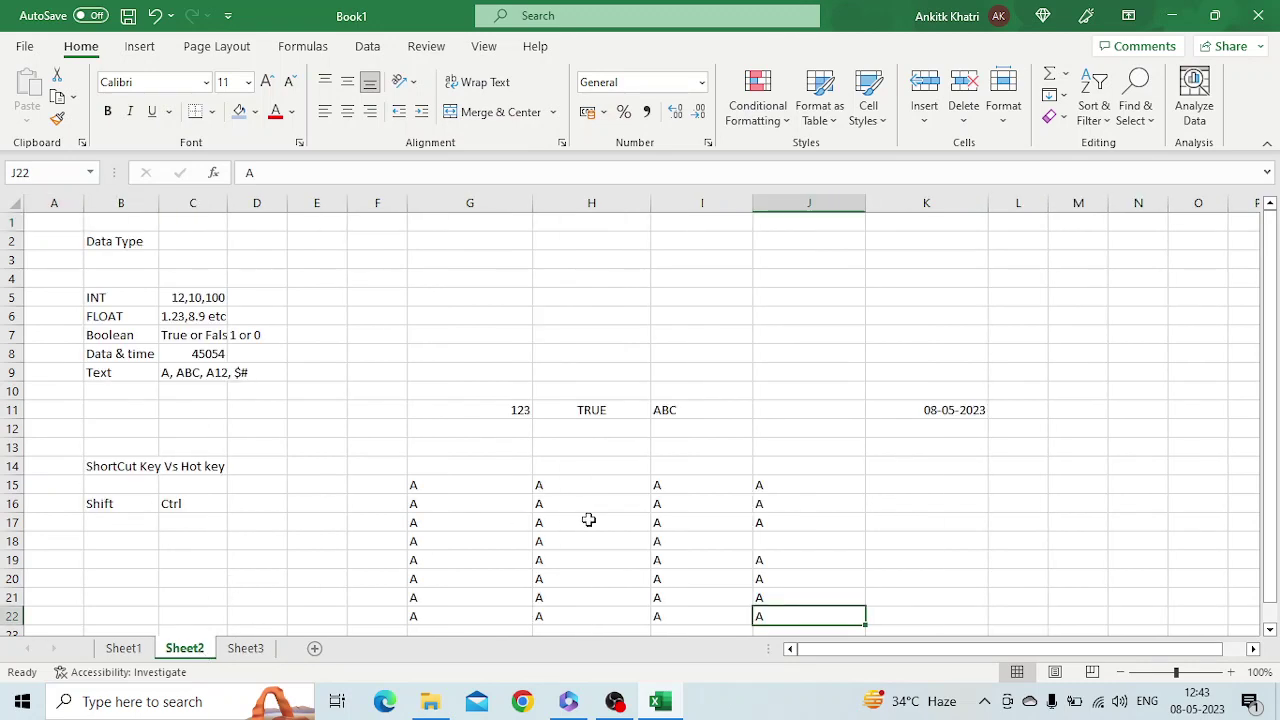
From G15, select through column J and down to row 22 with Ctrl+Shift+arrows
left_click(460, 480)
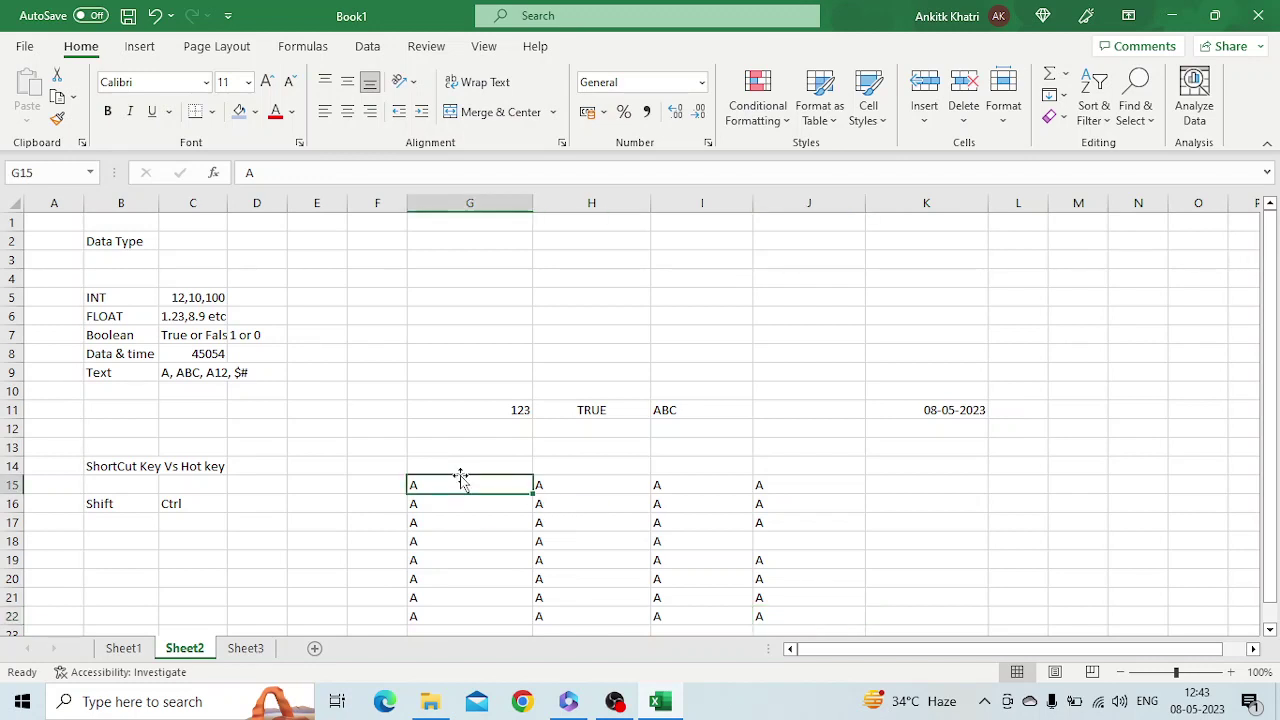
key("ctrl+shift+Right")
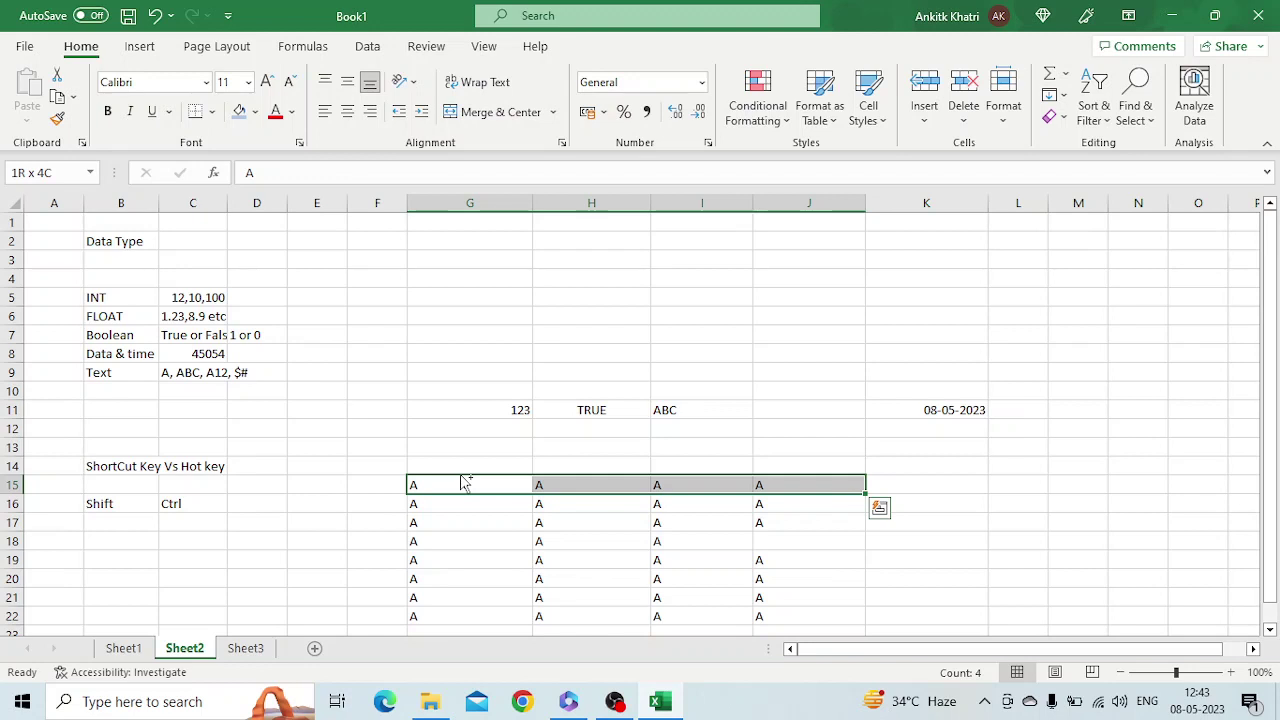
key("ctrl+shift+Down")
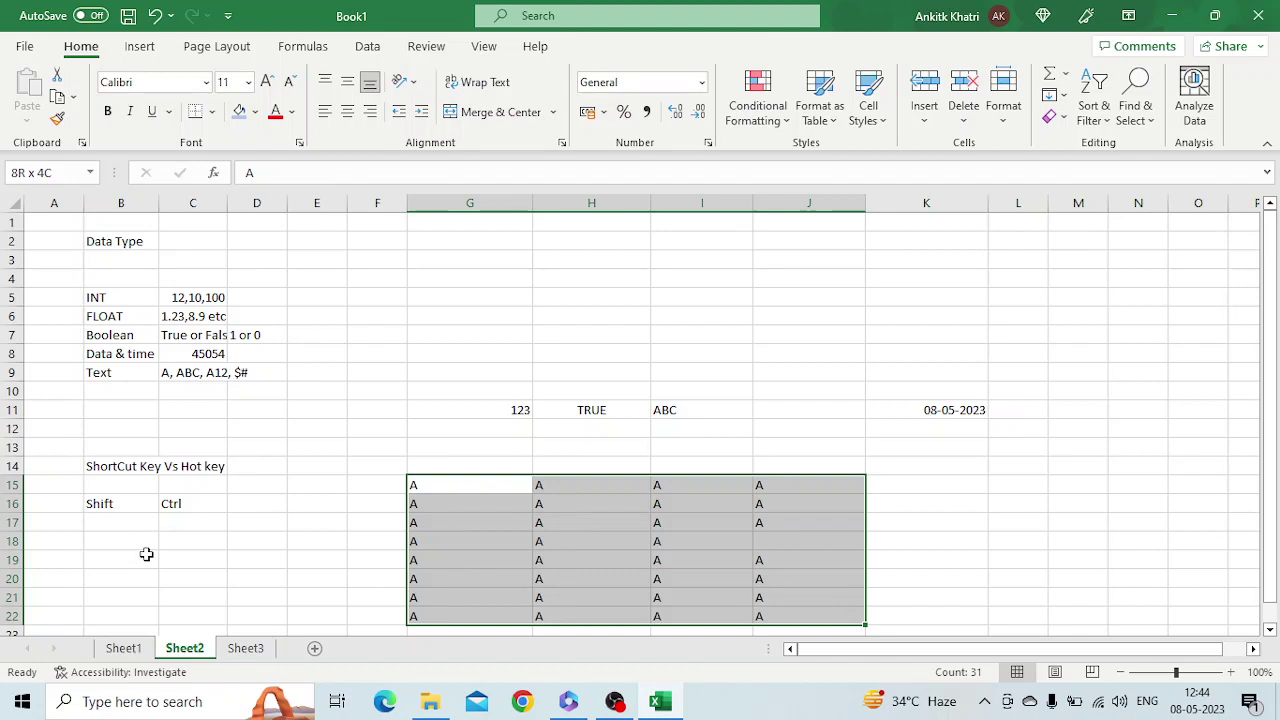
Enter Ctrl + C with Copy in row 19 and Ctrl +a in B18
left_click(146, 554)
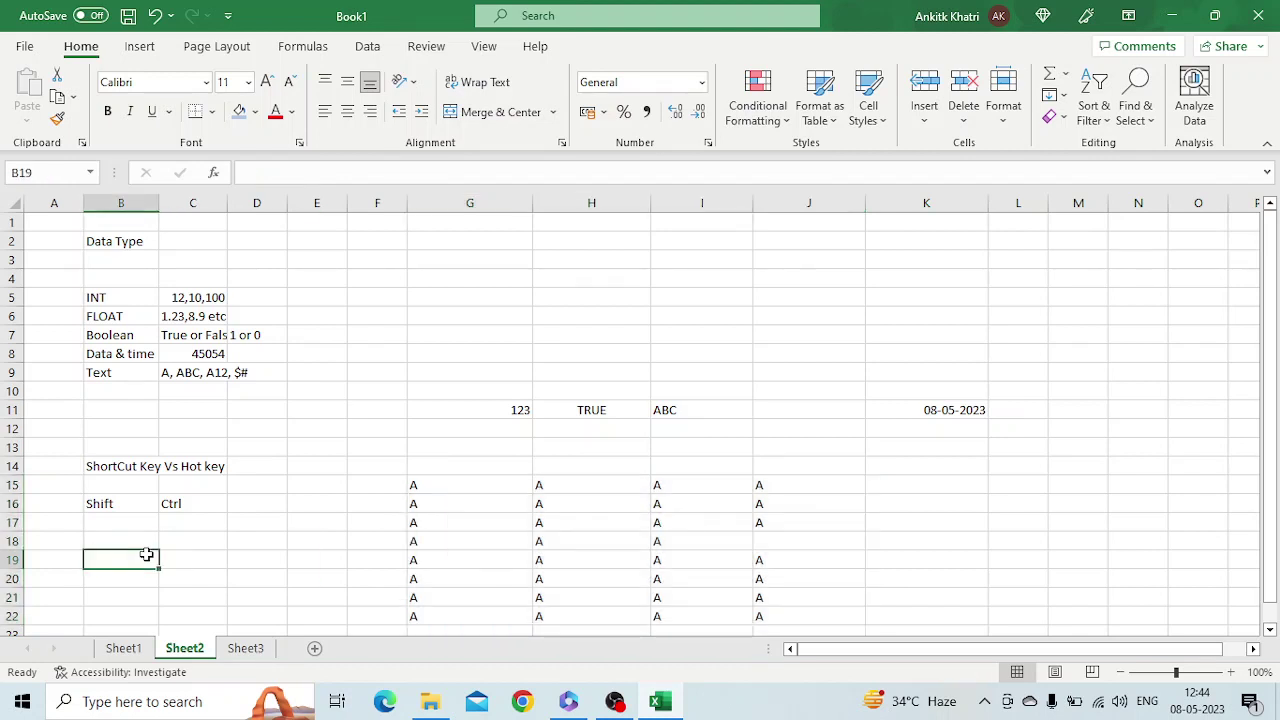
type("Ct")
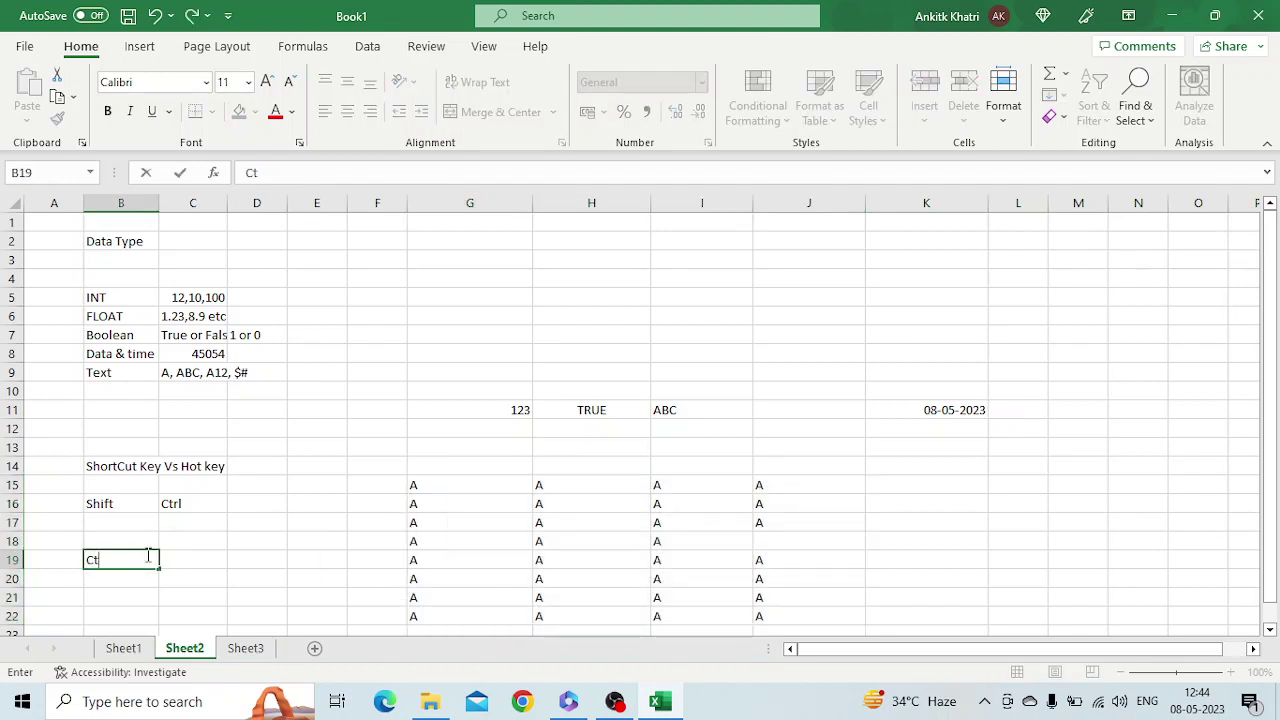
type("rl + C")
key("Tab")
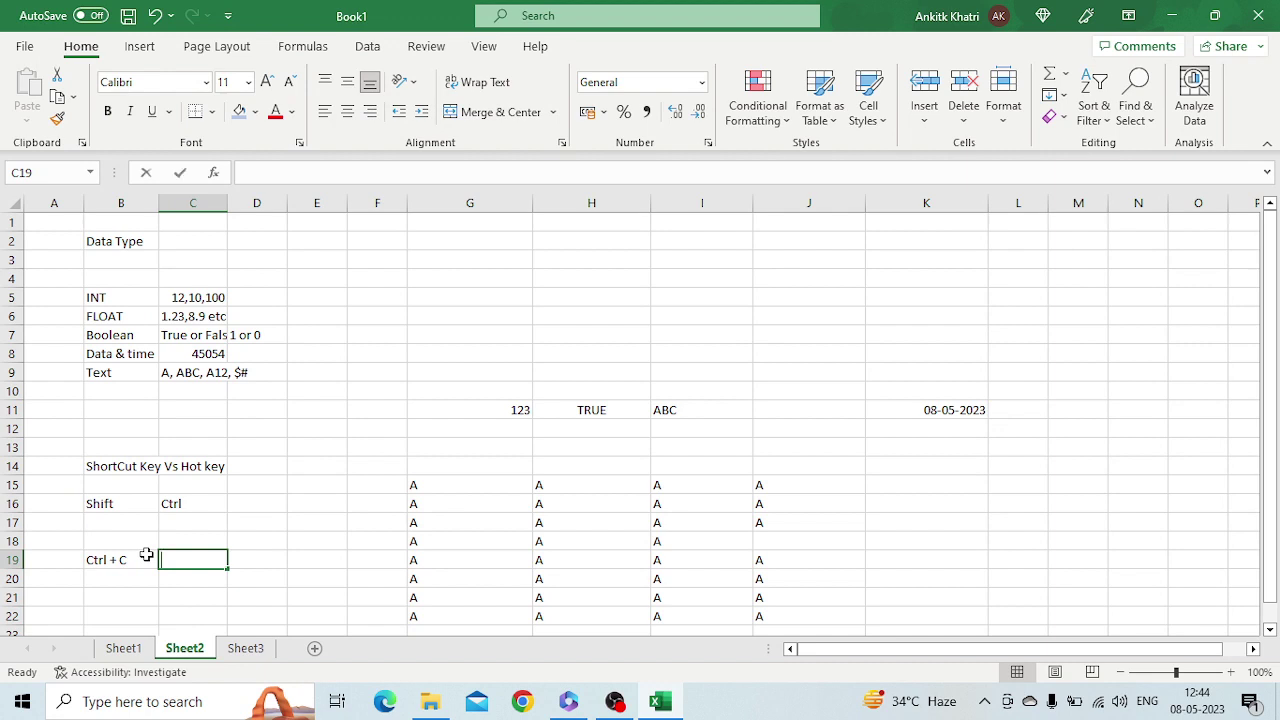
type("Copy")
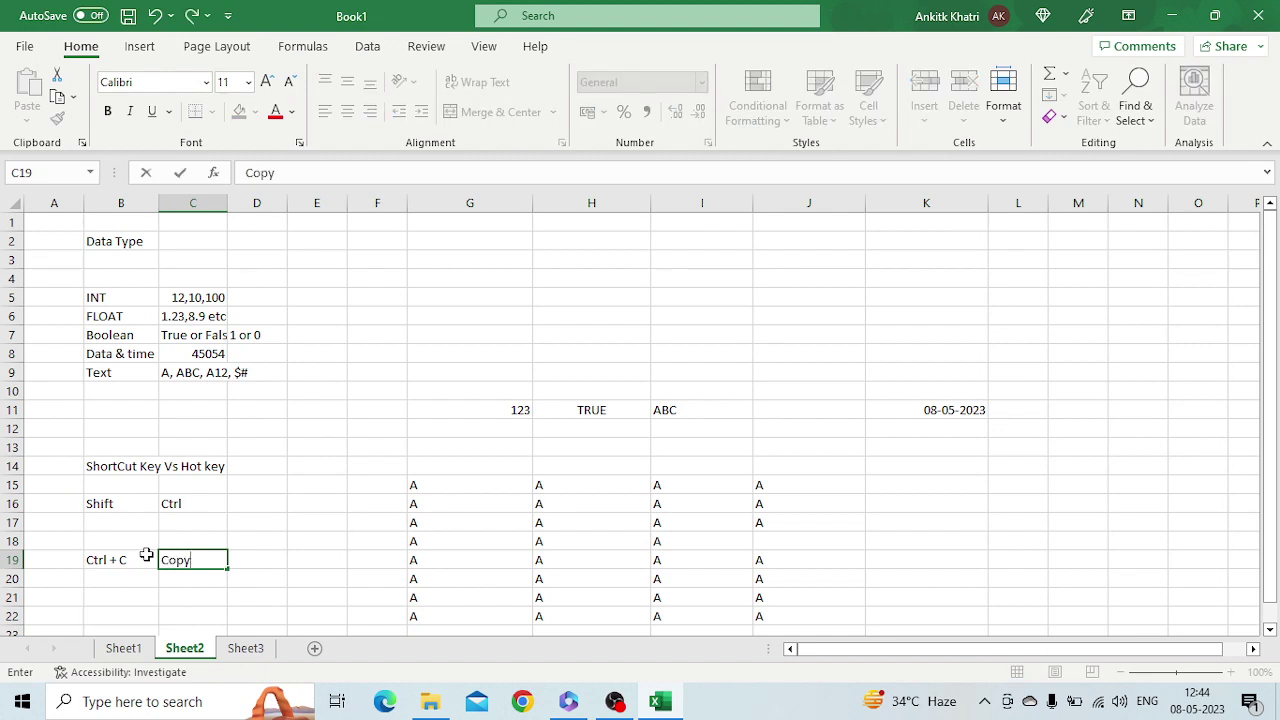
key("Up")
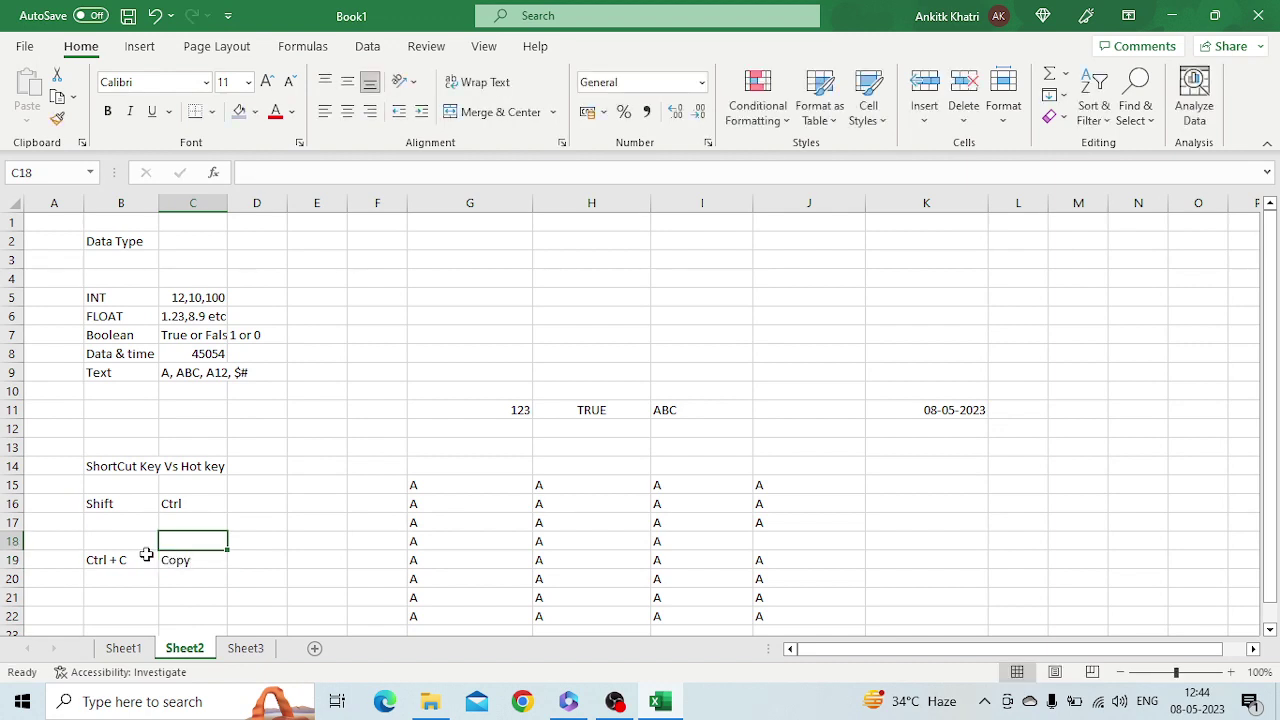
key("Left")
type("Ctrl +")
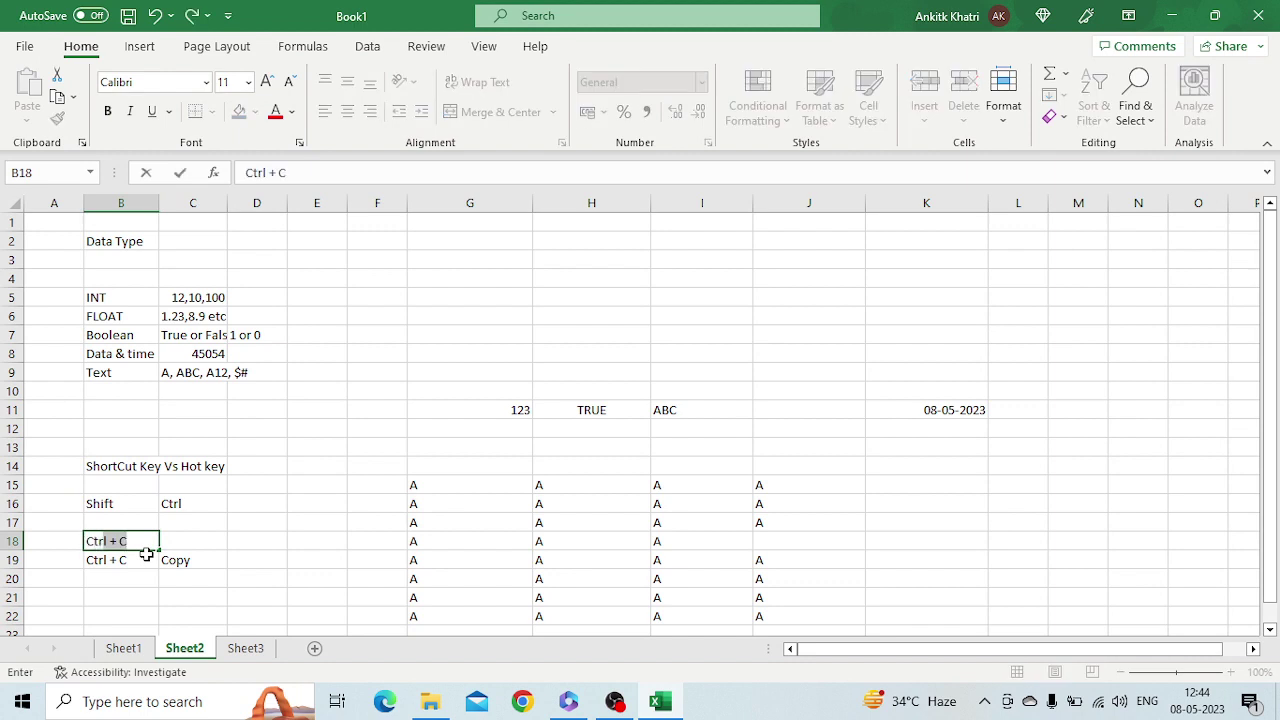
type("a")
key("Left")
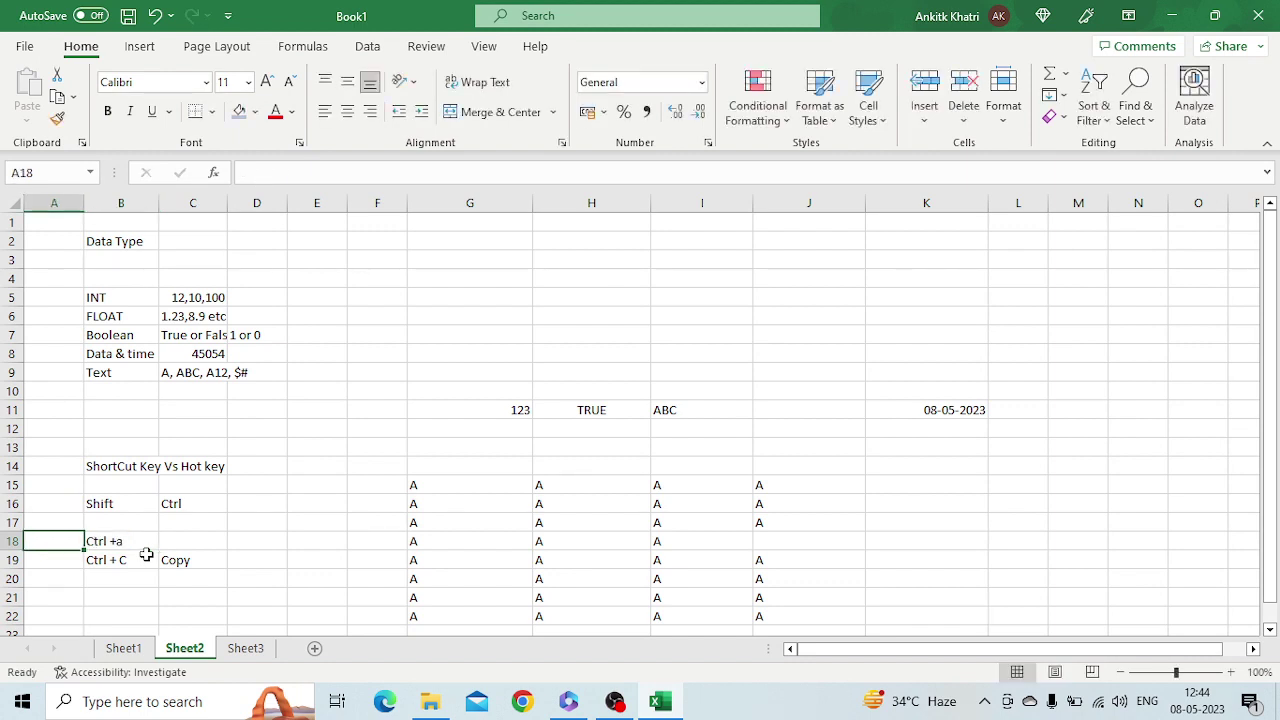
Edit the shortcut entries, changing B19 to lowercase 'Ctrl + c'
left_click(114, 541)
double_click(118, 543)
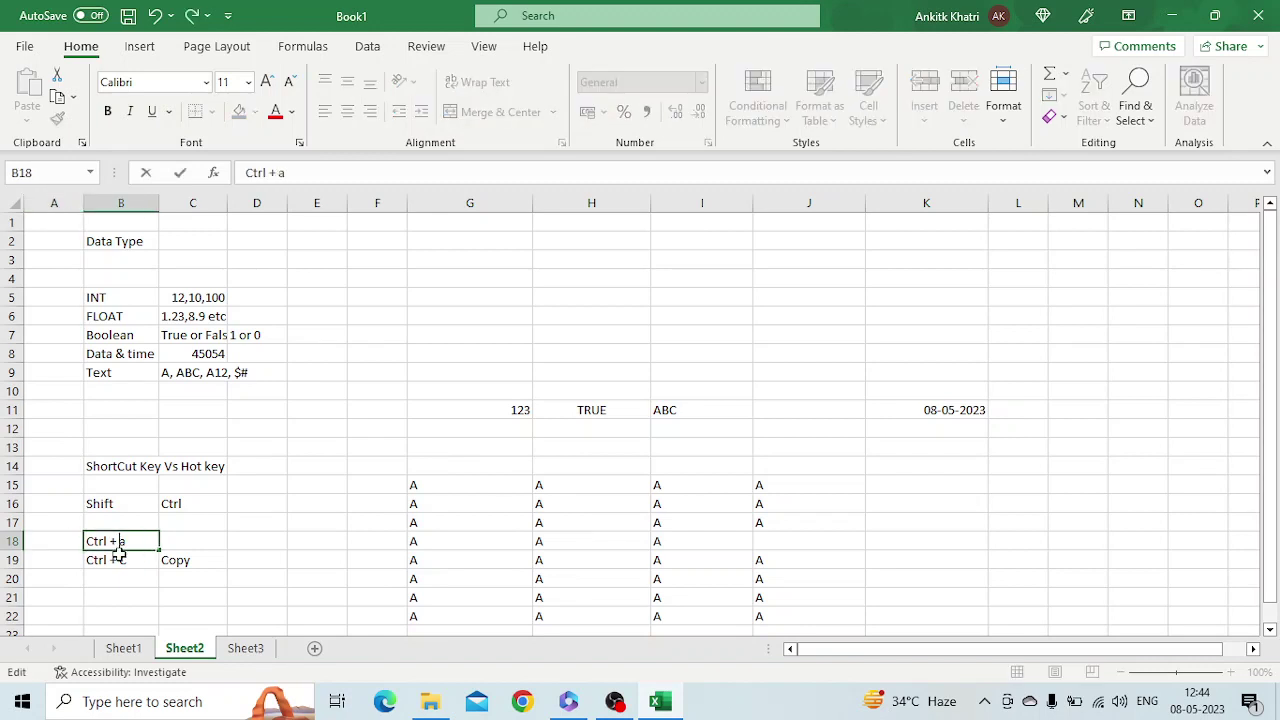
double_click(120, 559)
left_click_drag(119, 560, 143, 561)
key("BackSpace")
type("c")
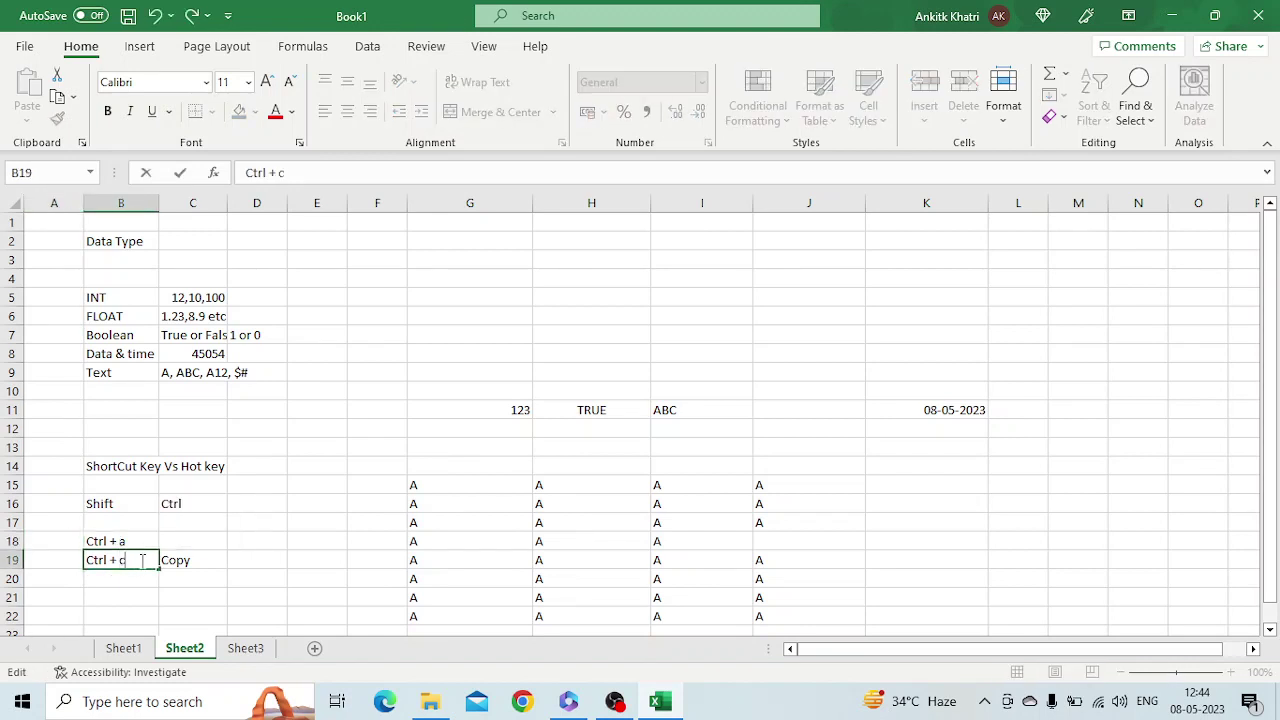
Add Select in C18, then Ctrl + v in B20 with Paste in C20
left_click(200, 532)
type("Sele")
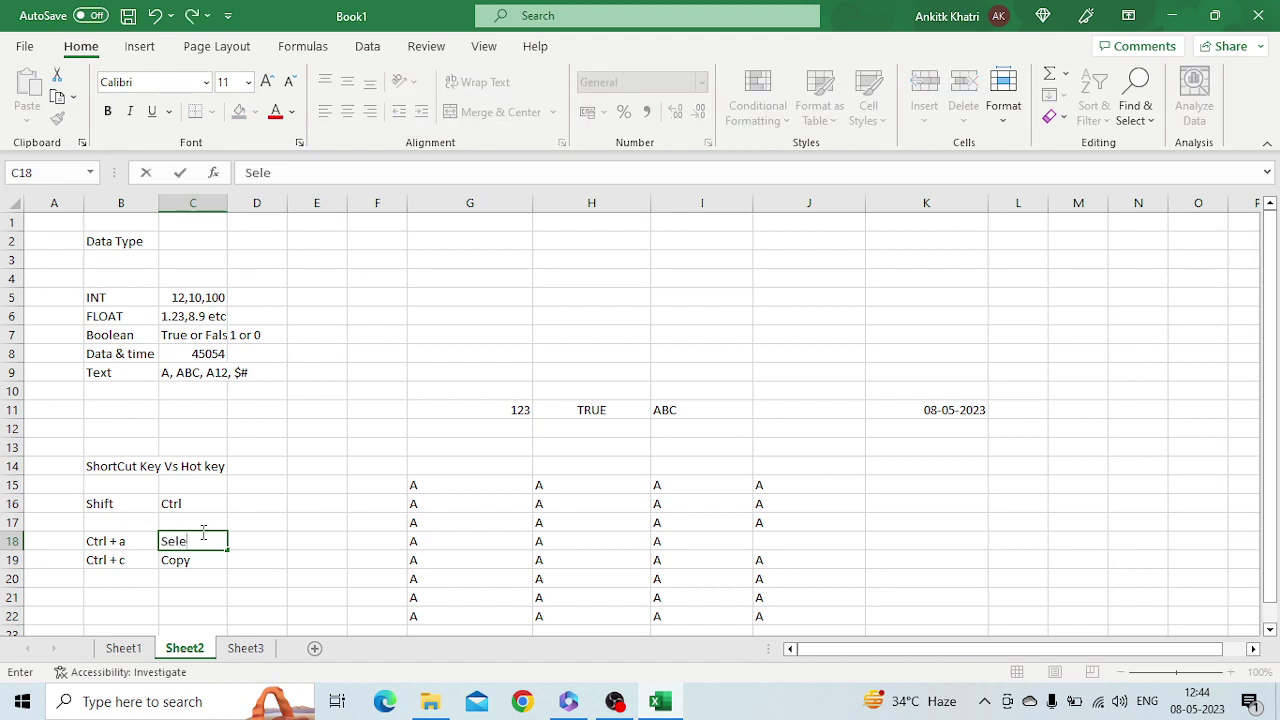
type("ct")
key("Return")
key("Down")
key("Down")
key("Up")
key("Left")
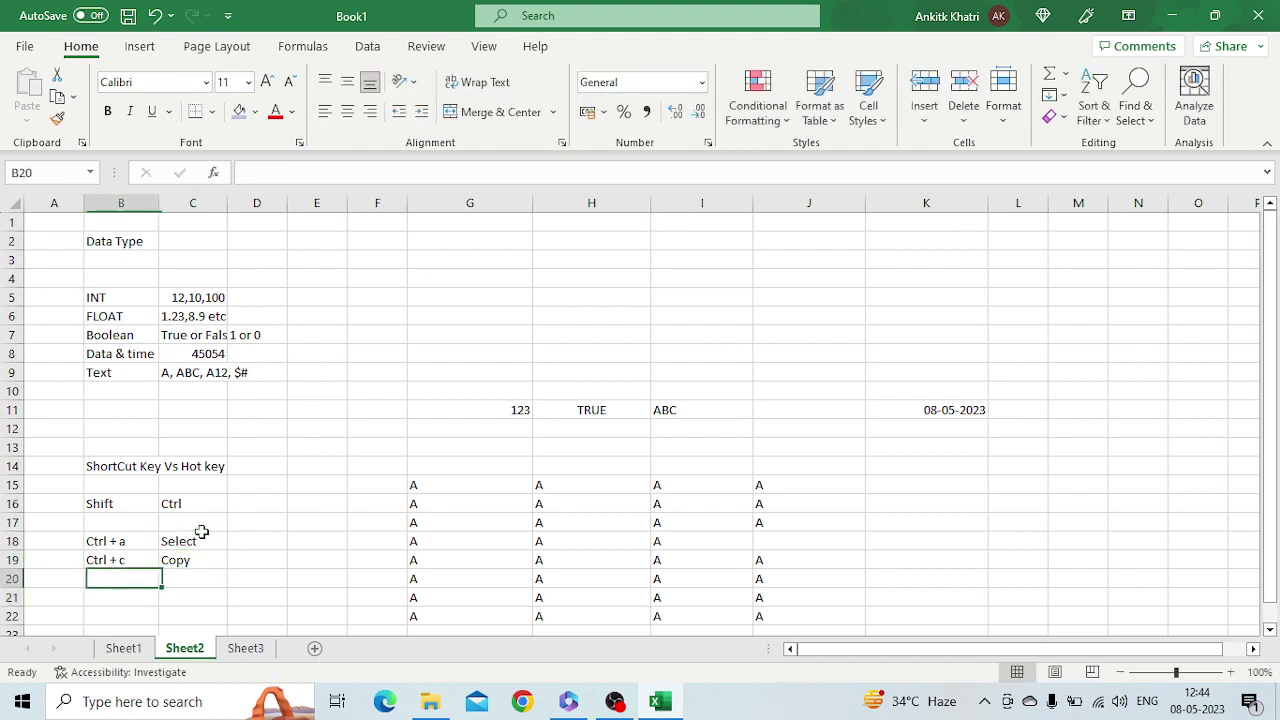
type("Ctrl ")
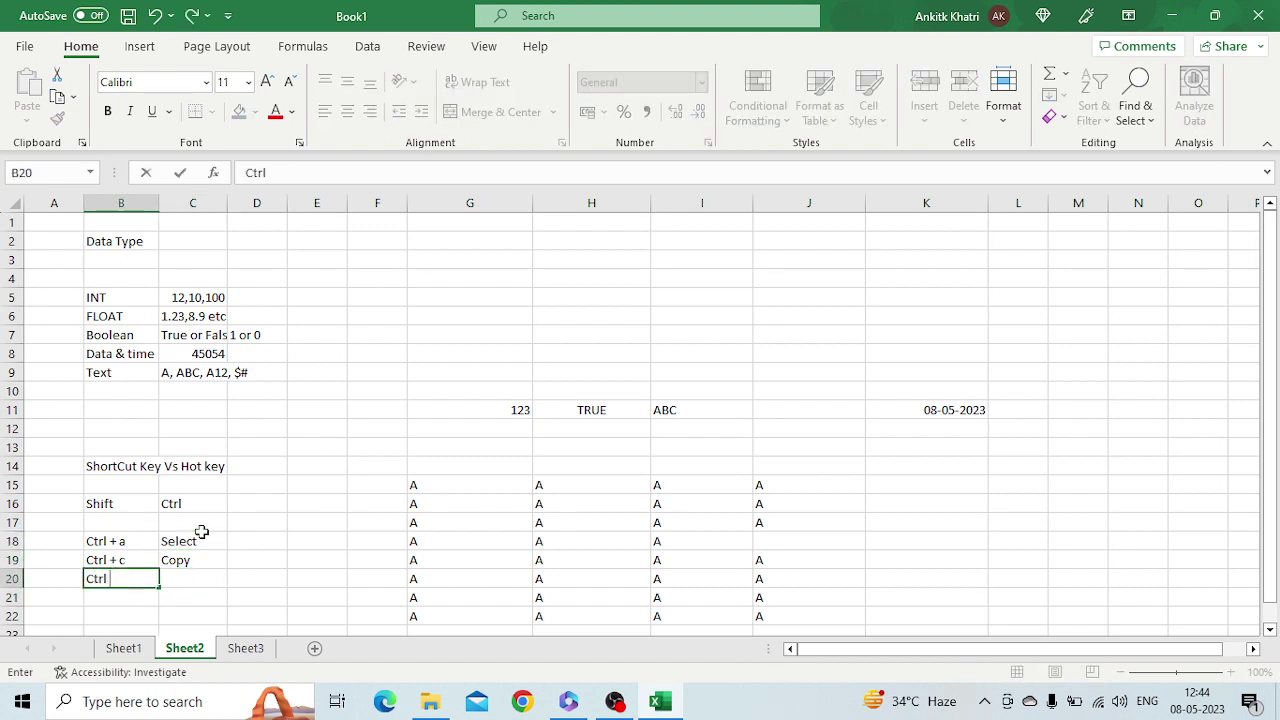
type("+ v")
key("Tab")
type("te")
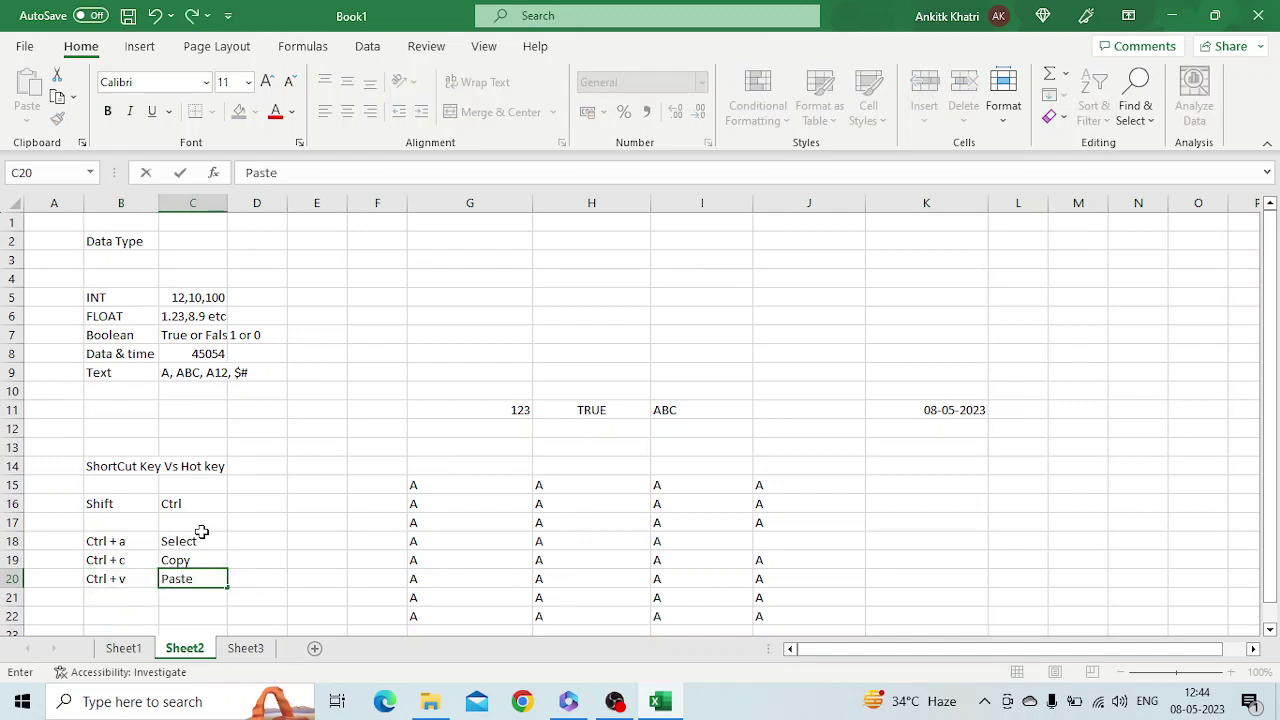
key("Return")
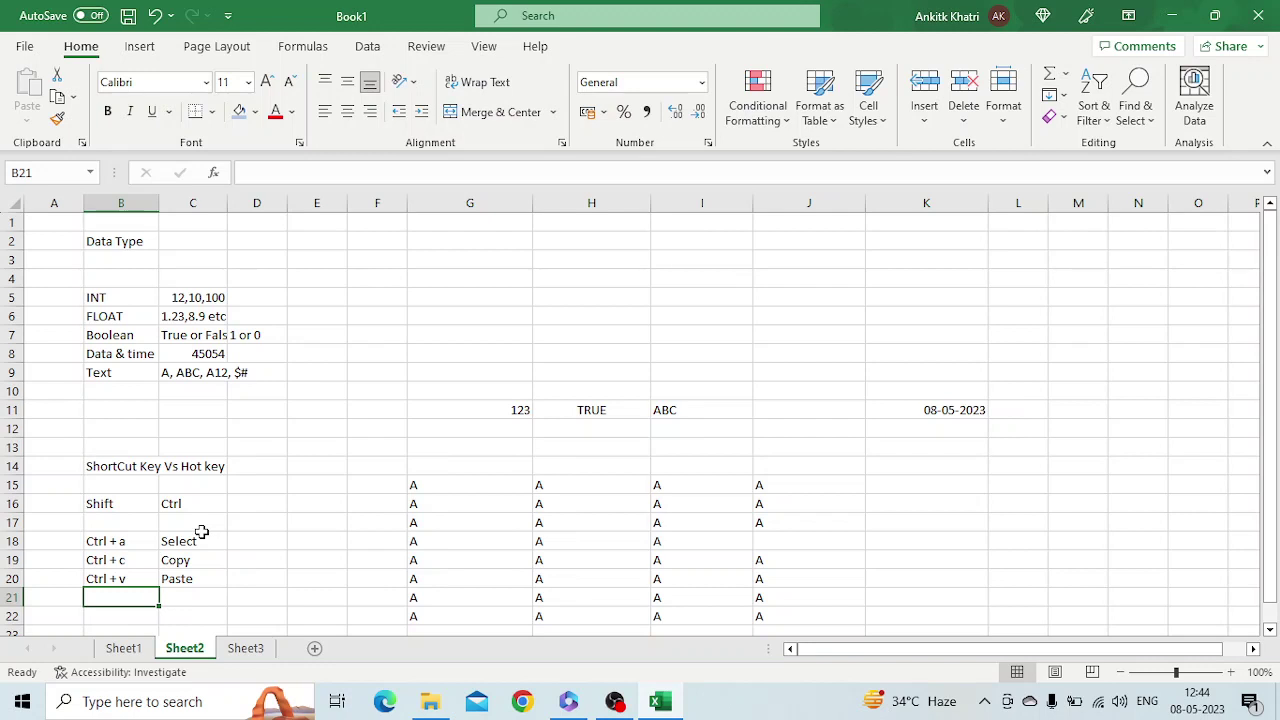
Copy the G15:J22 A block with Ctrl+A, Ctrl+C, paste it at A1 of Sheet3, then return to Sheet2
left_click(553, 575)
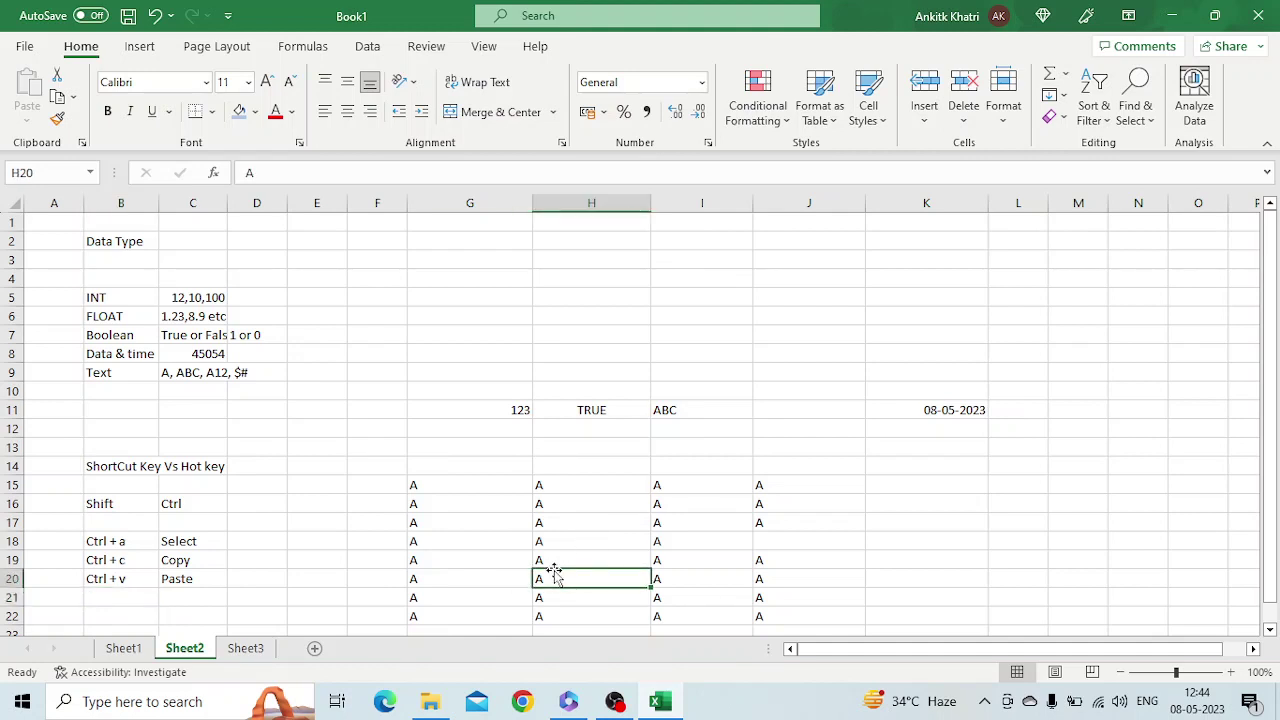
key("ctrl+a")
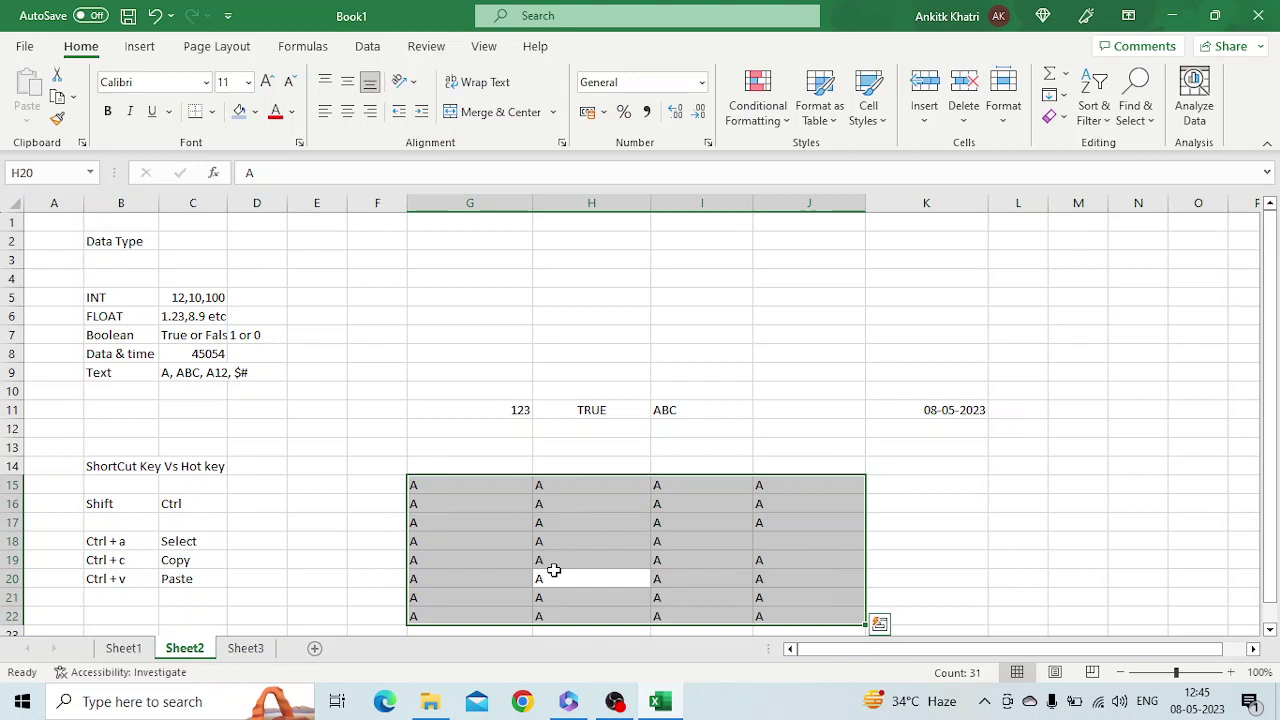
key("ctrl+c")
key("ctrl+a")
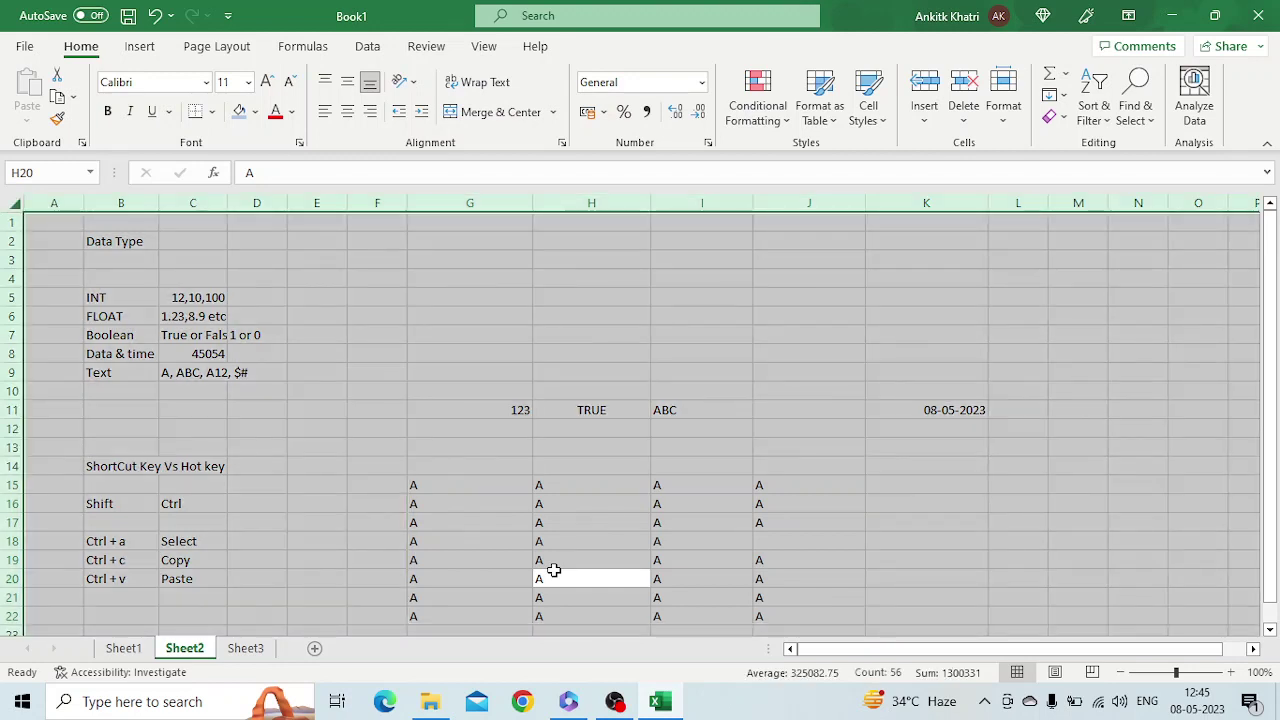
left_click(575, 523)
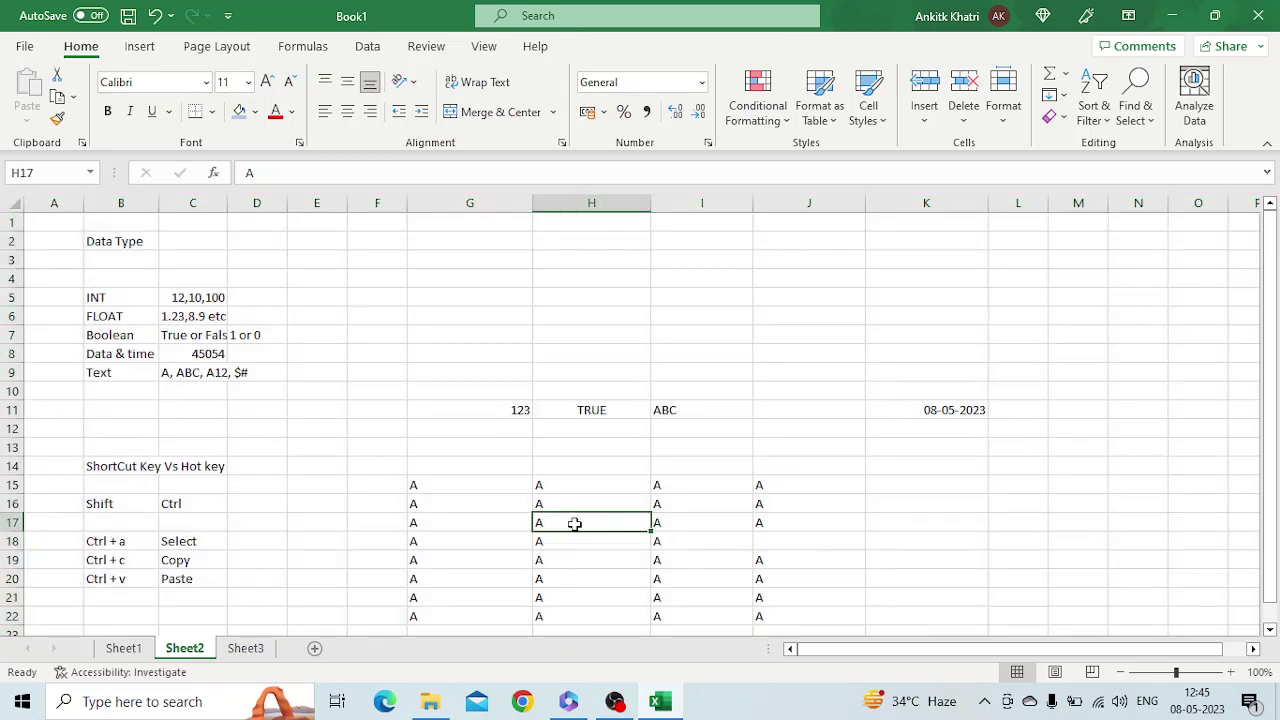
key("ctrl+a")
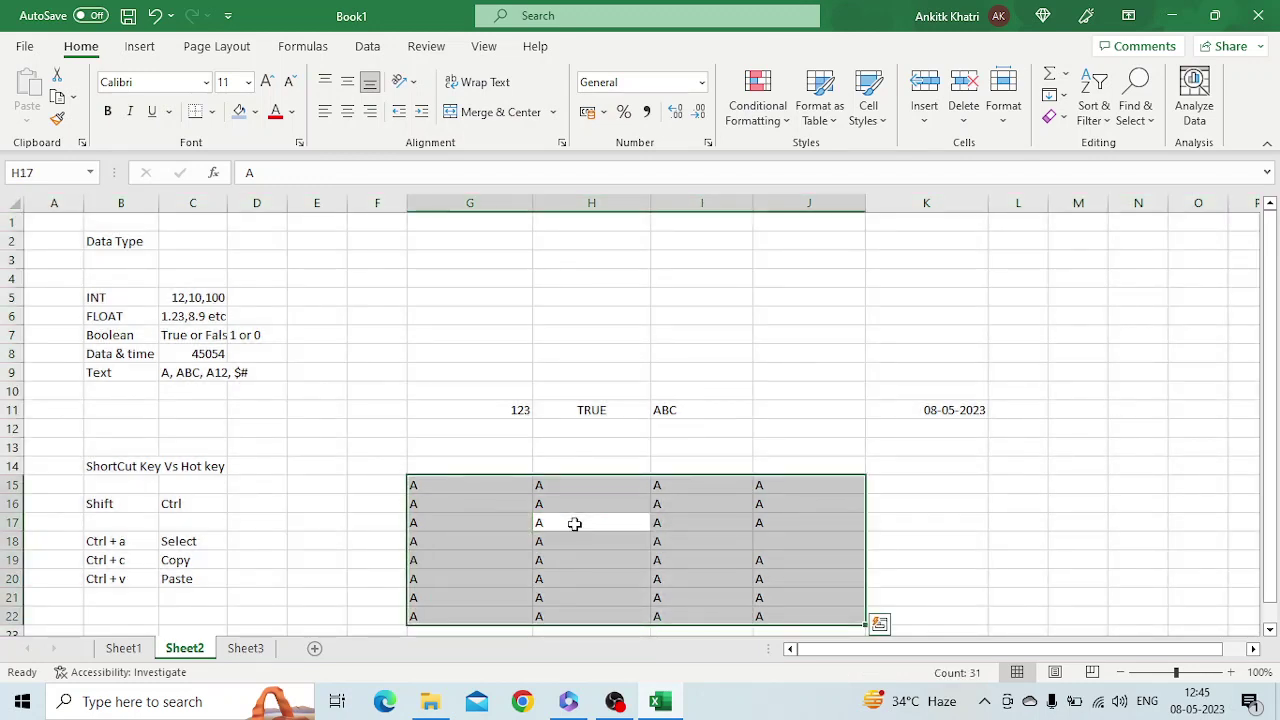
key("ctrl+c")
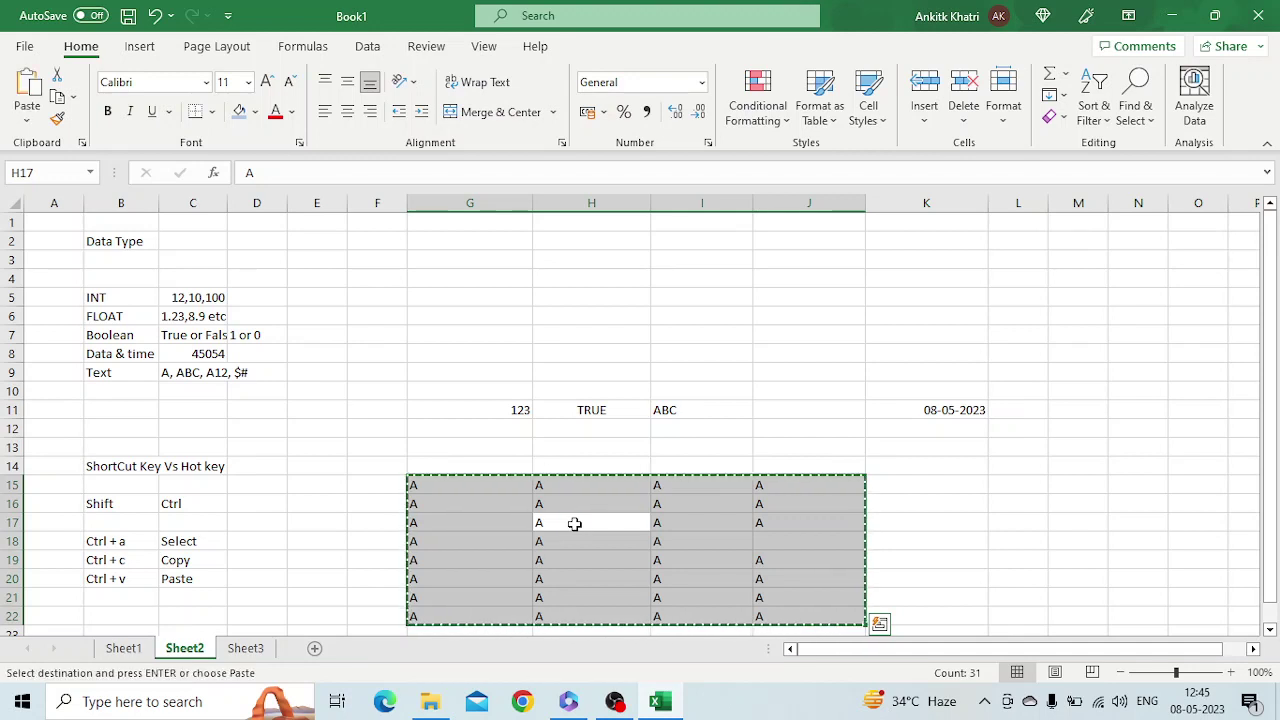
left_click(246, 647)
key("ctrl+v")
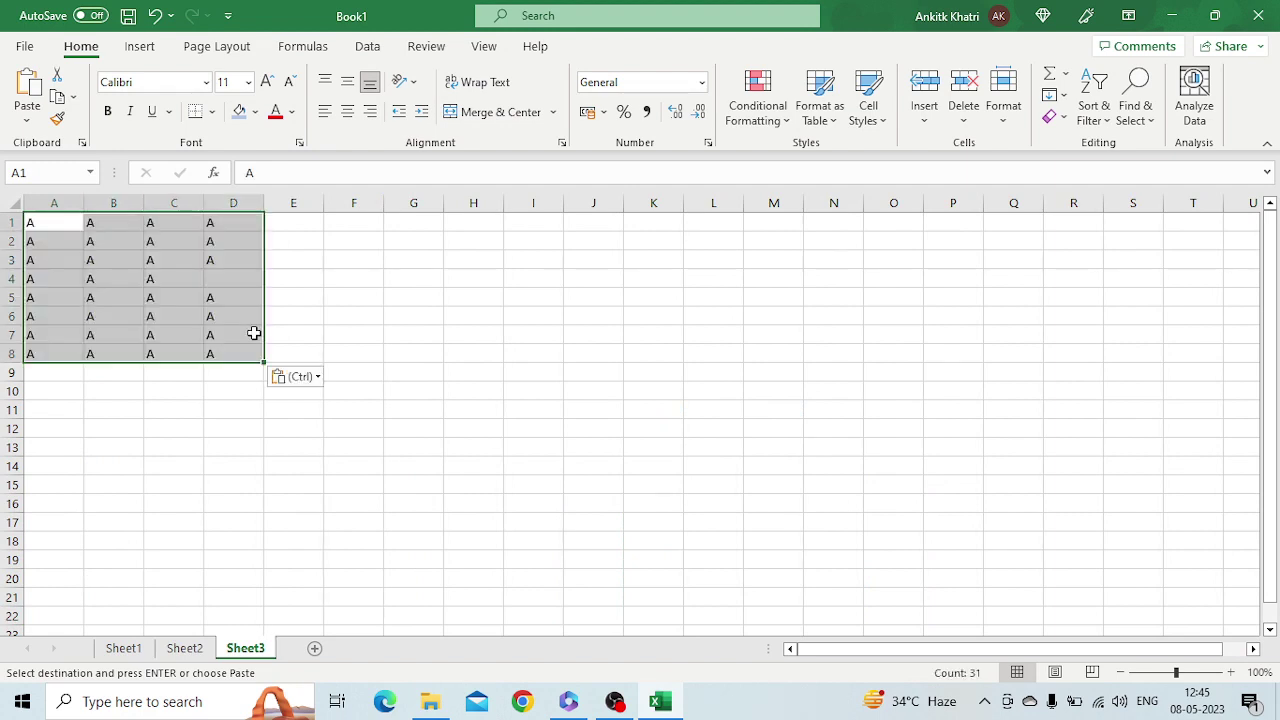
left_click(184, 648)
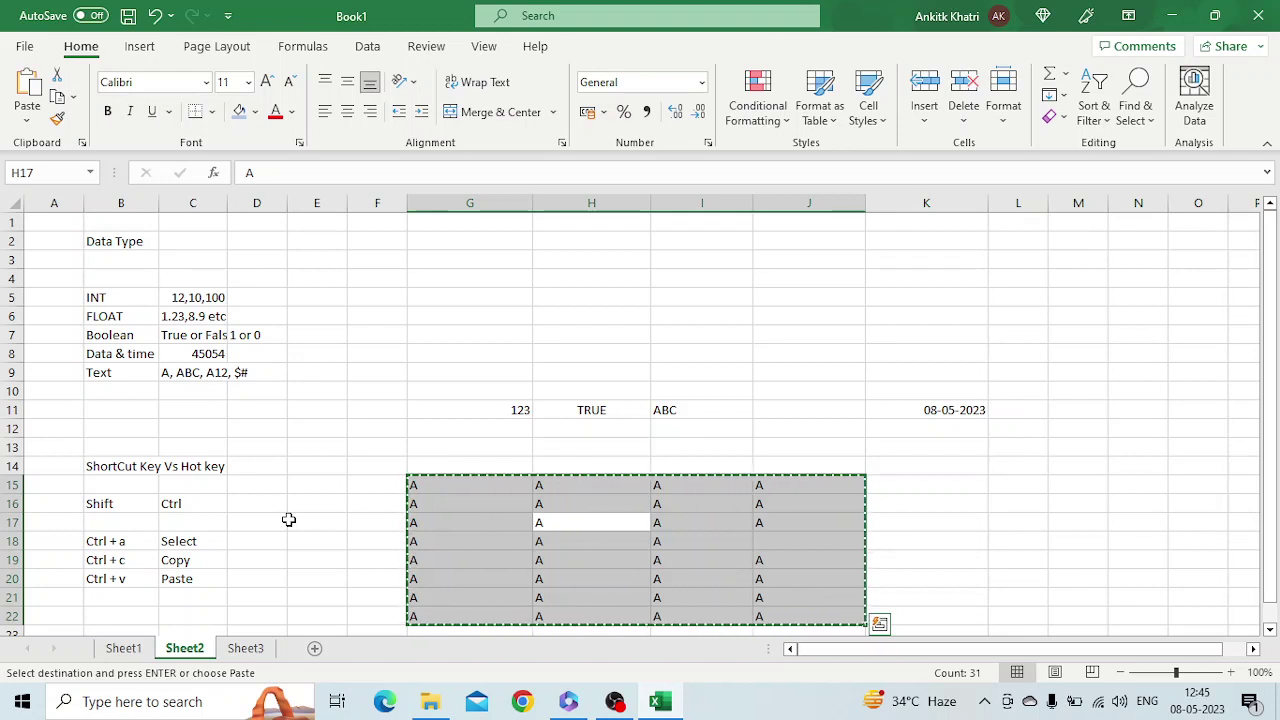
Apply All Borders to the G15:J22 block from the Home Borders list, then go to Sheet3
key("Escape")
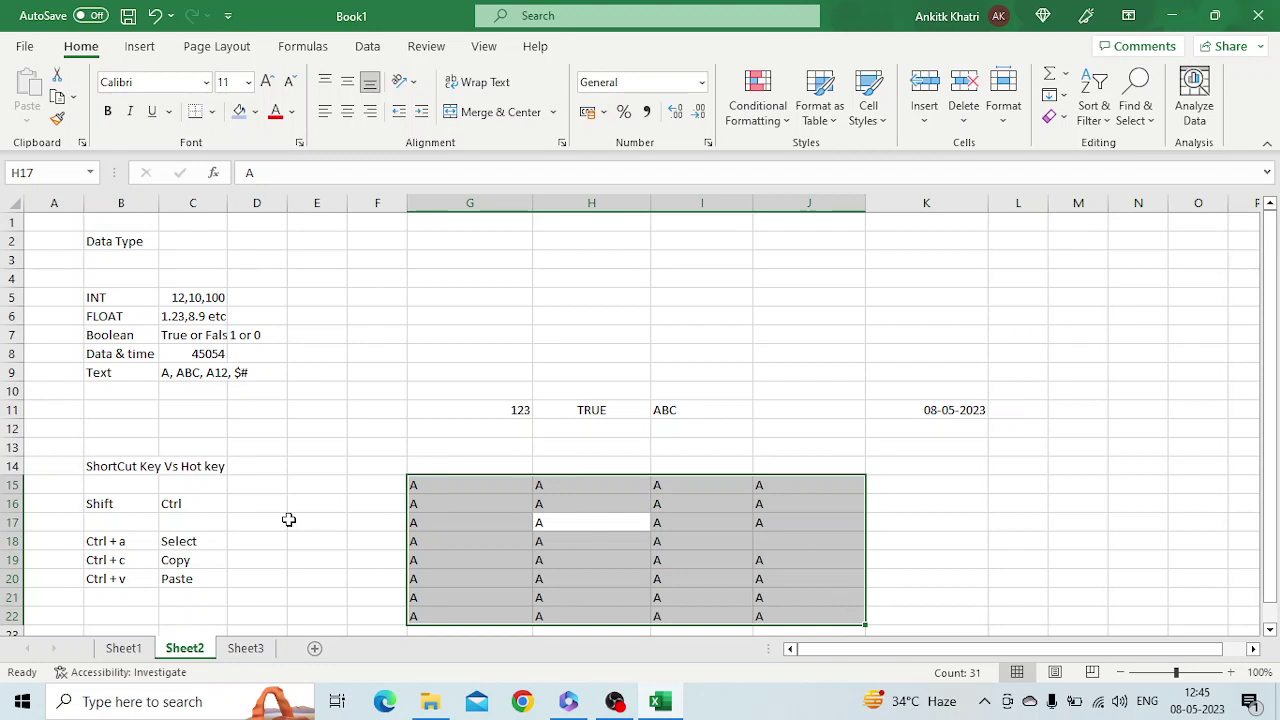
key("alt")
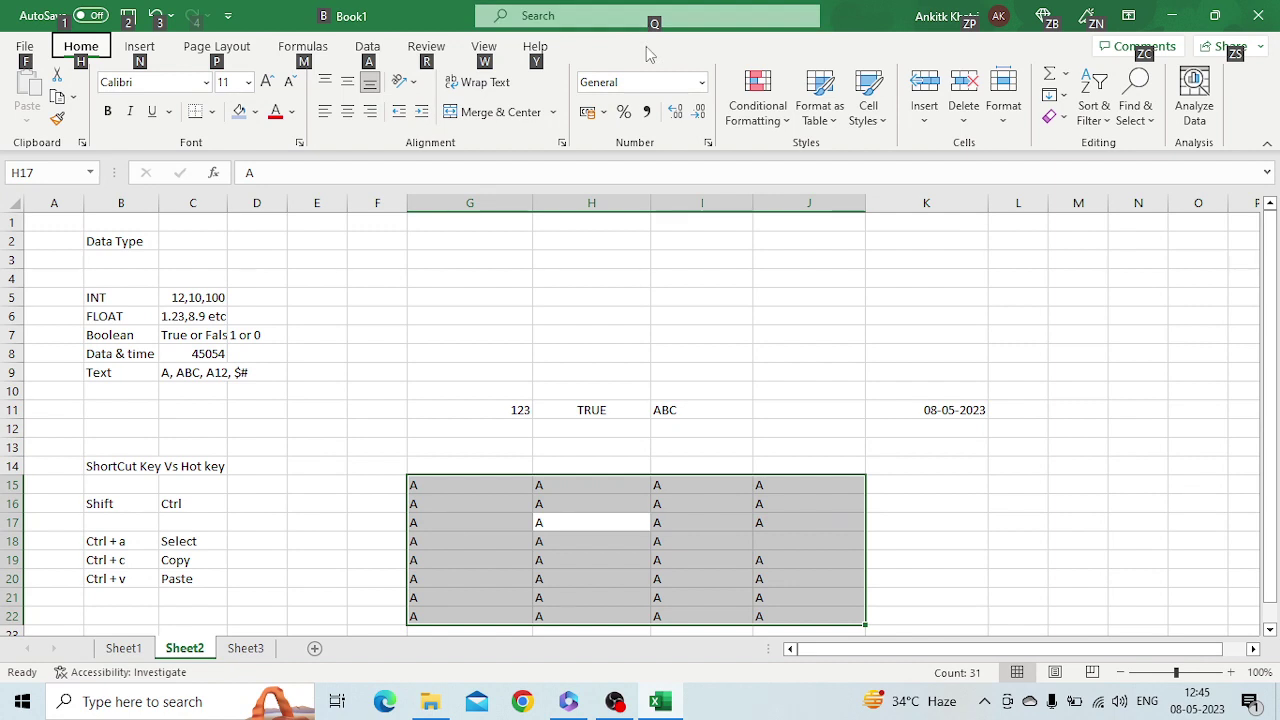
key("h")
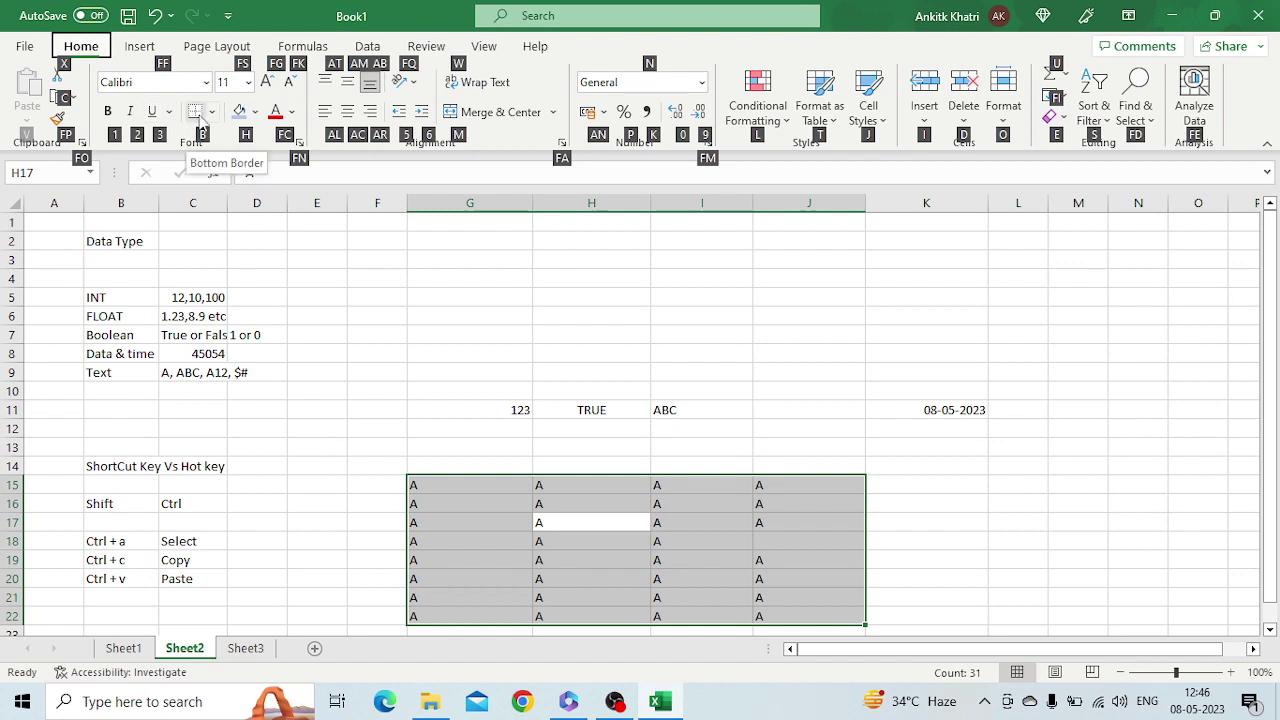
key("b")
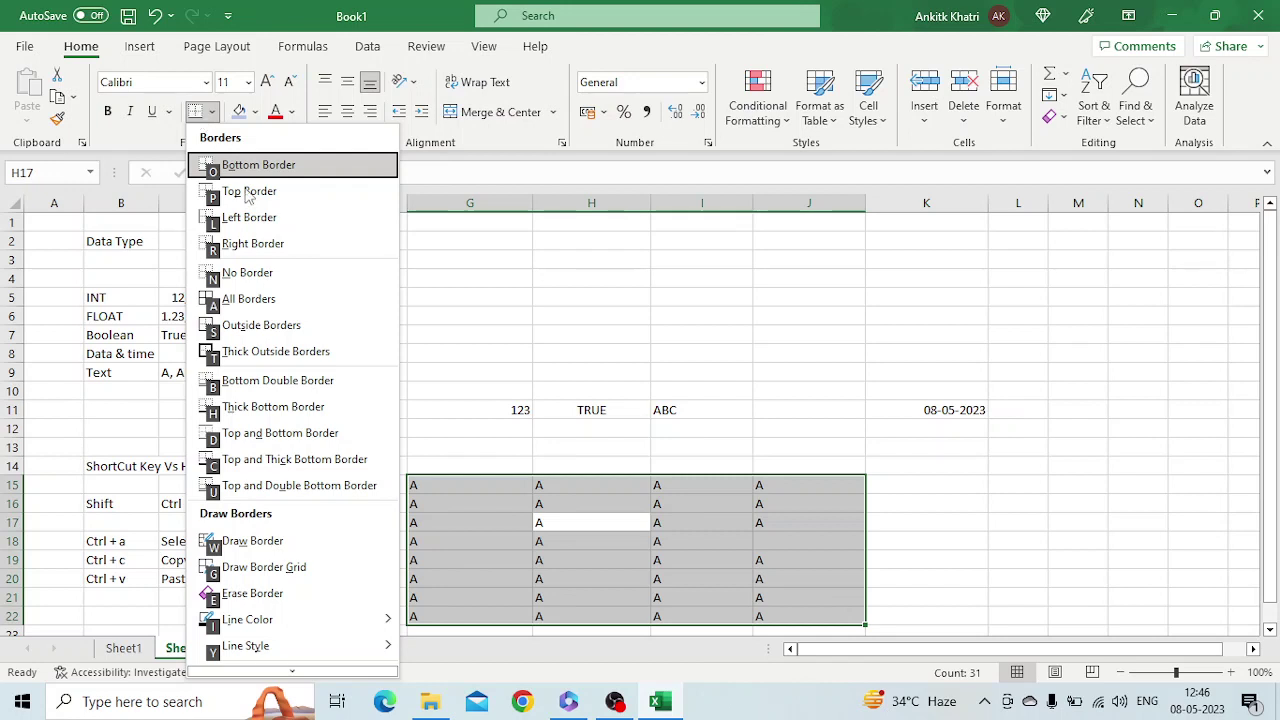
left_click(313, 302)
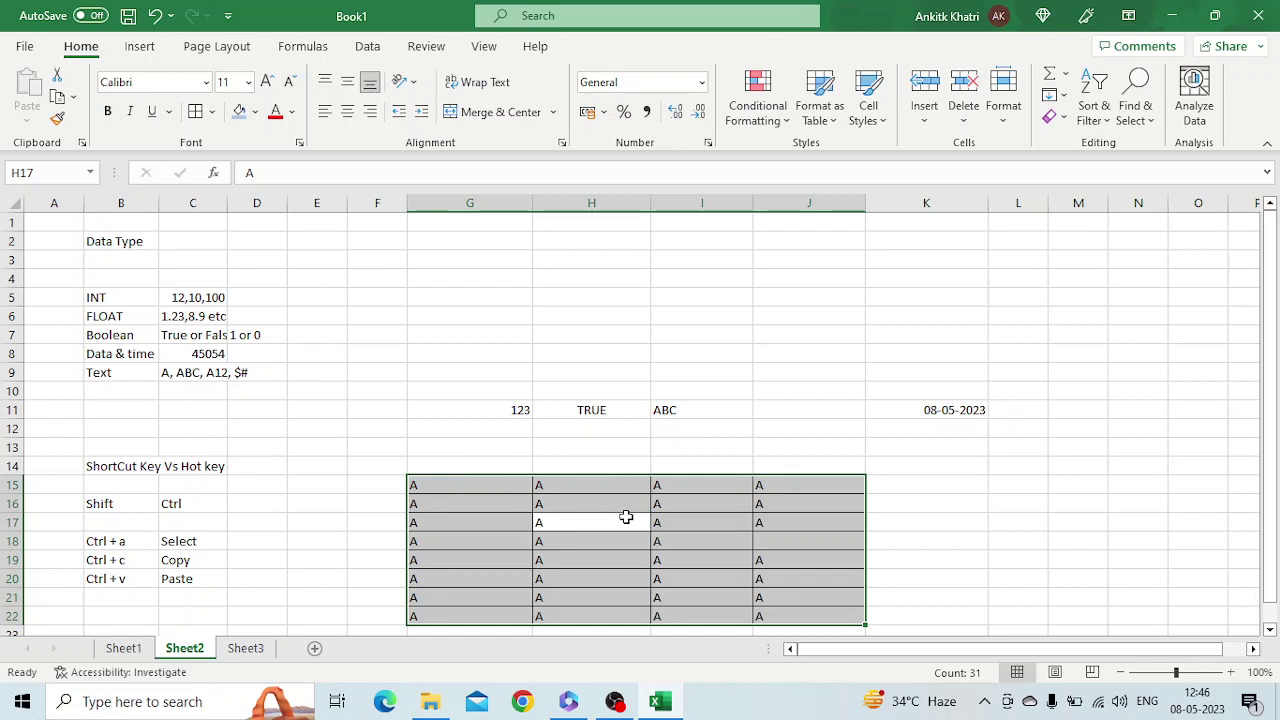
key("ctrl+q")
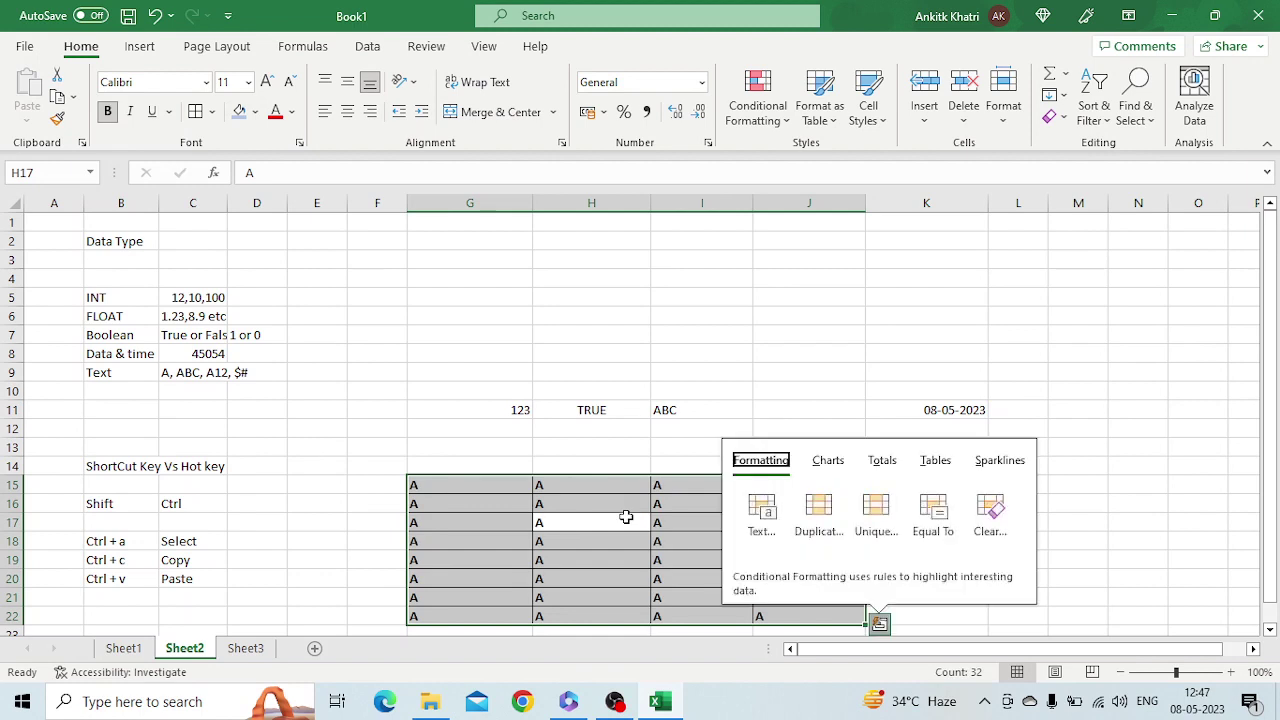
left_click(491, 387)
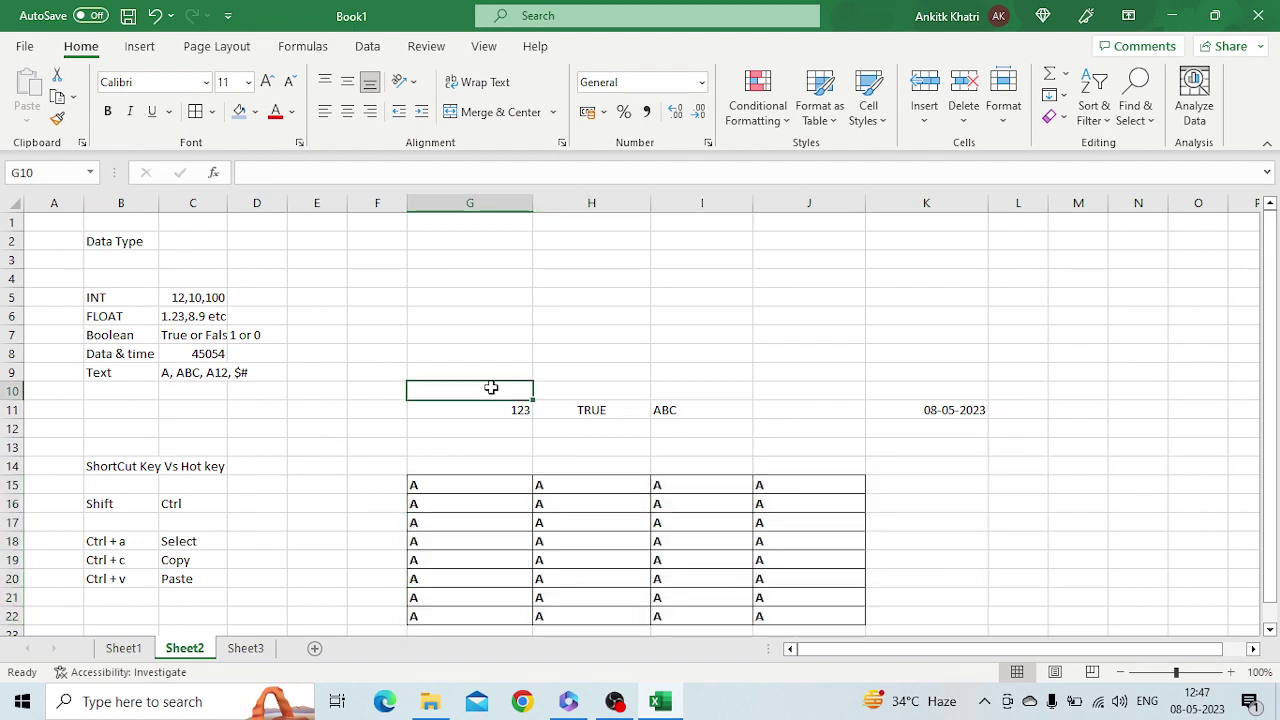
left_click(245, 648)
key("ctrl+v")
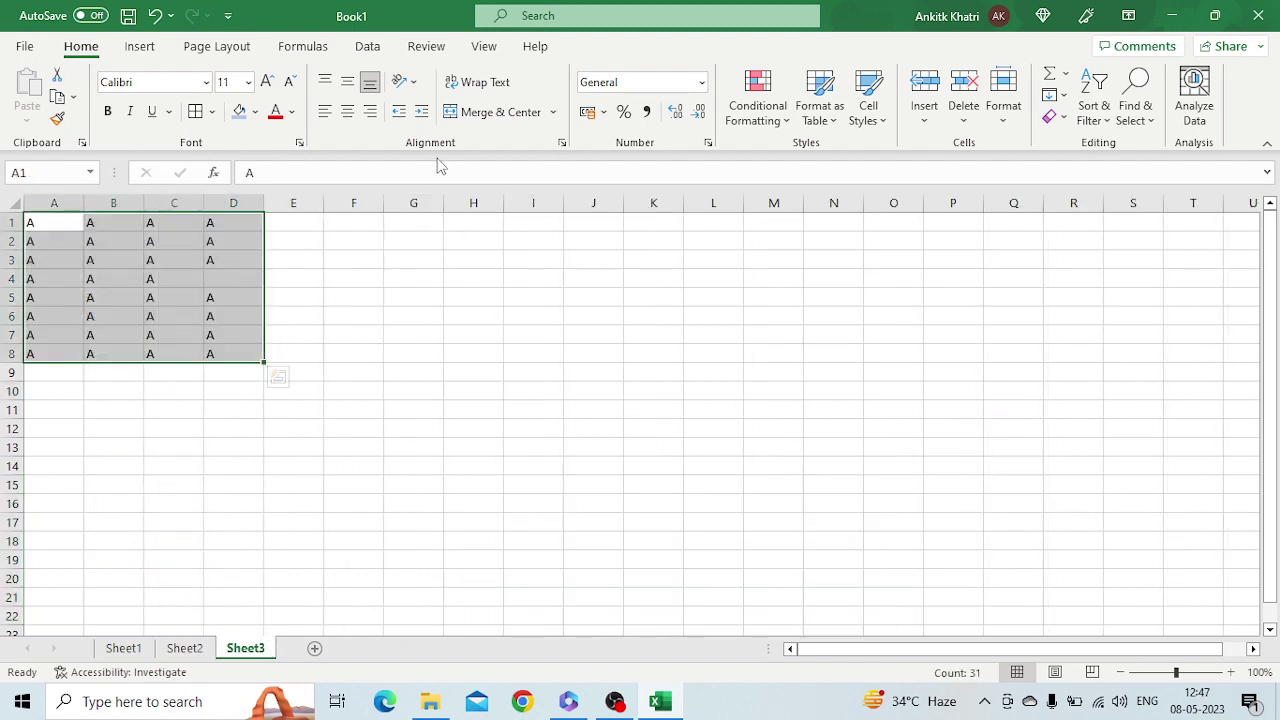
Type the headings AutoFill in G2 and FlashFill in H2
left_click(424, 241)
type("Atu")
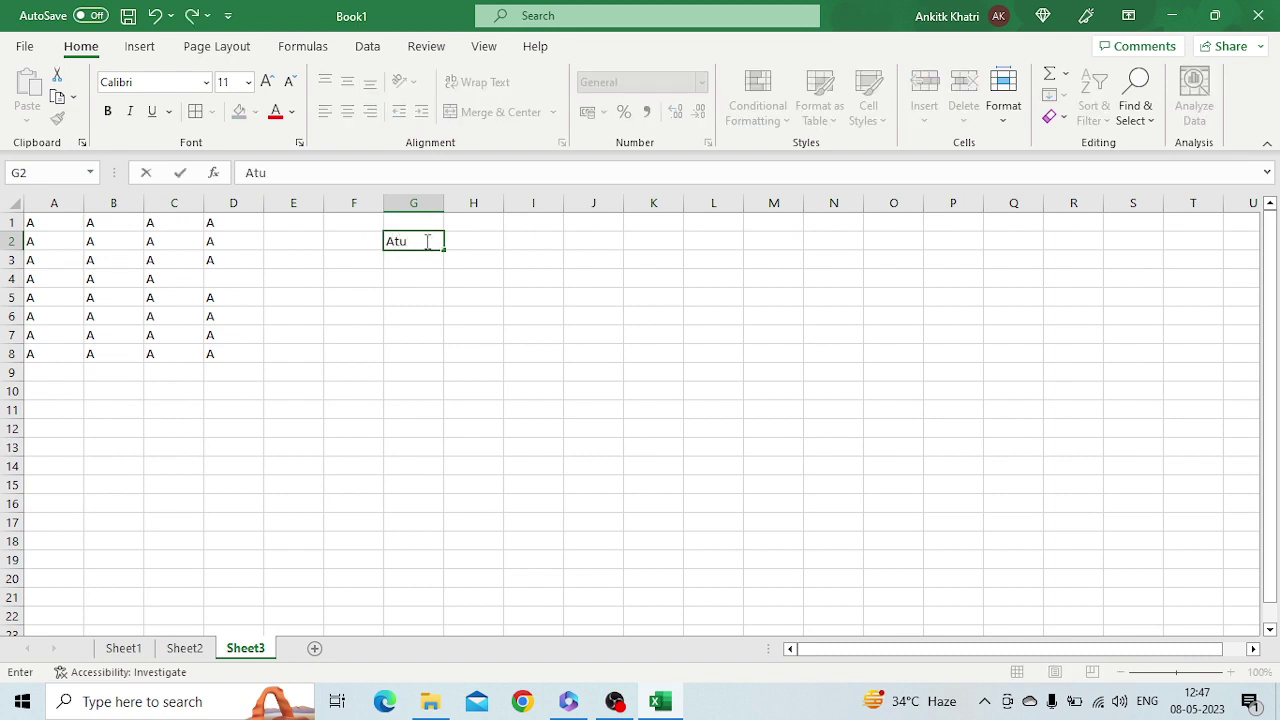
type("o")
key("BackSpace")
key("BackSpace")
key("BackSpace")
type("utoFill")
key("Tab")
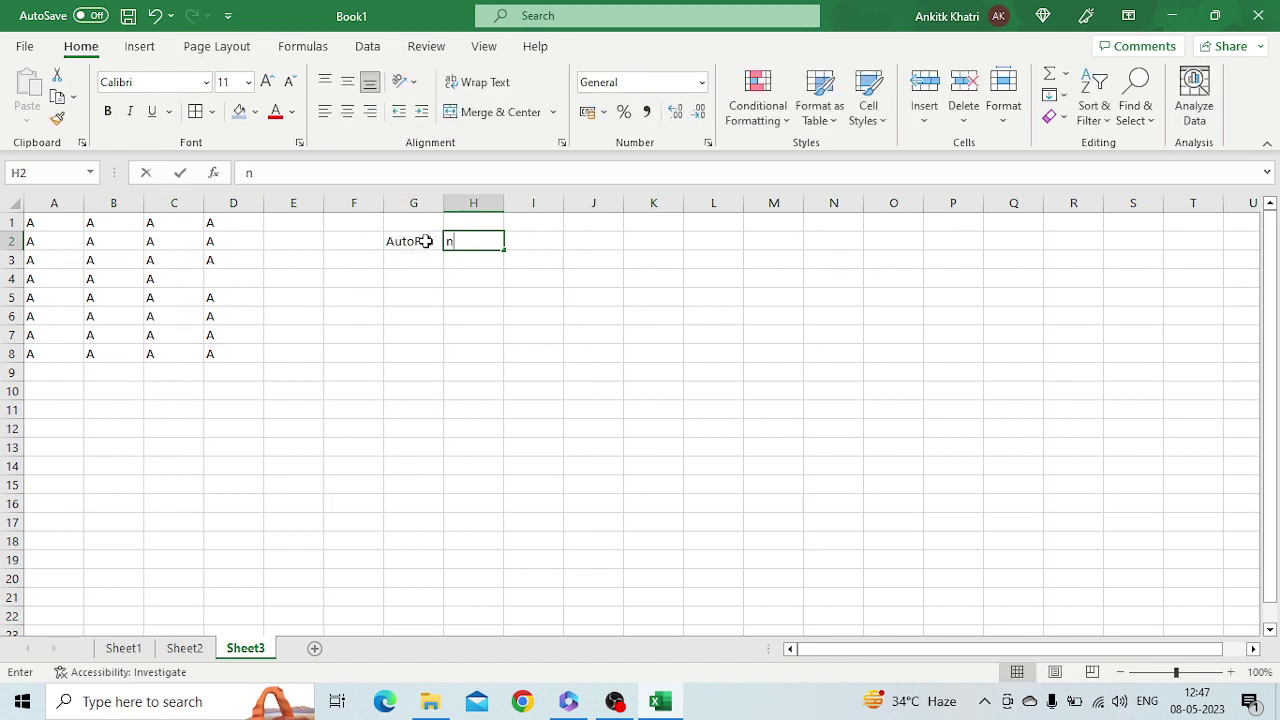
type("Flash")
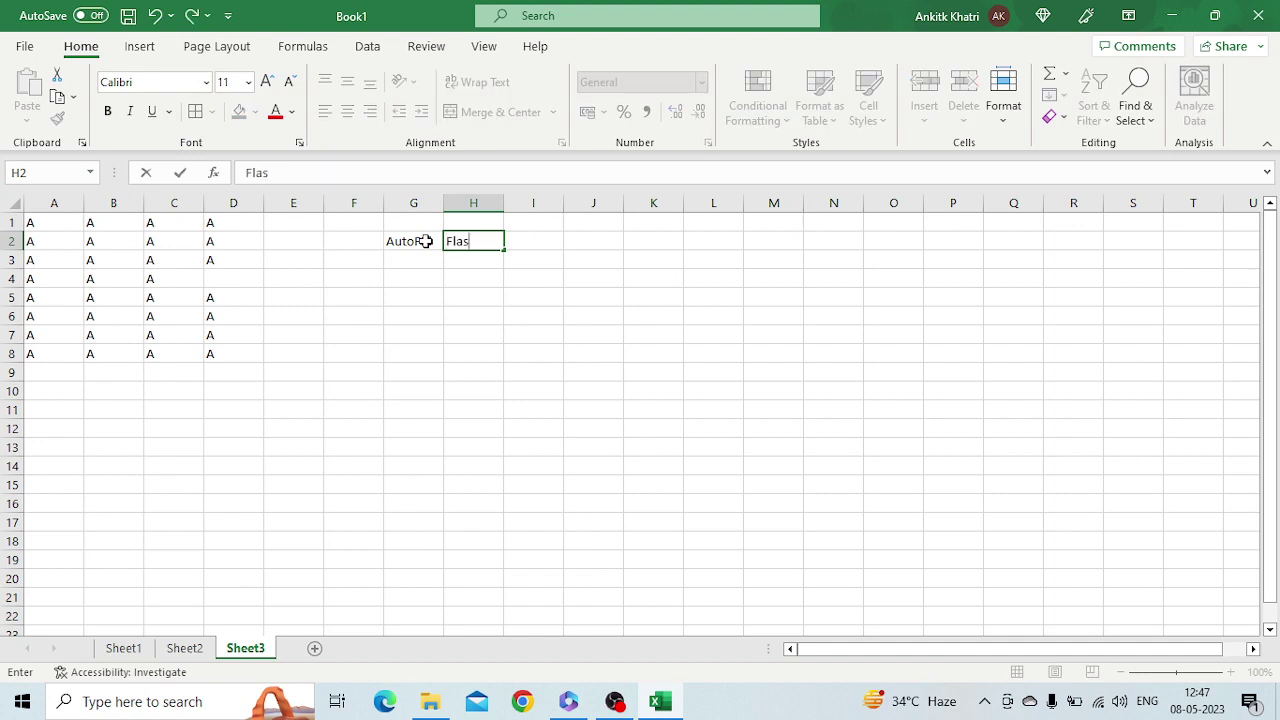
key("BackSpace")
key("BackSpace")
type("shFill")
key("Return")
key("Return")
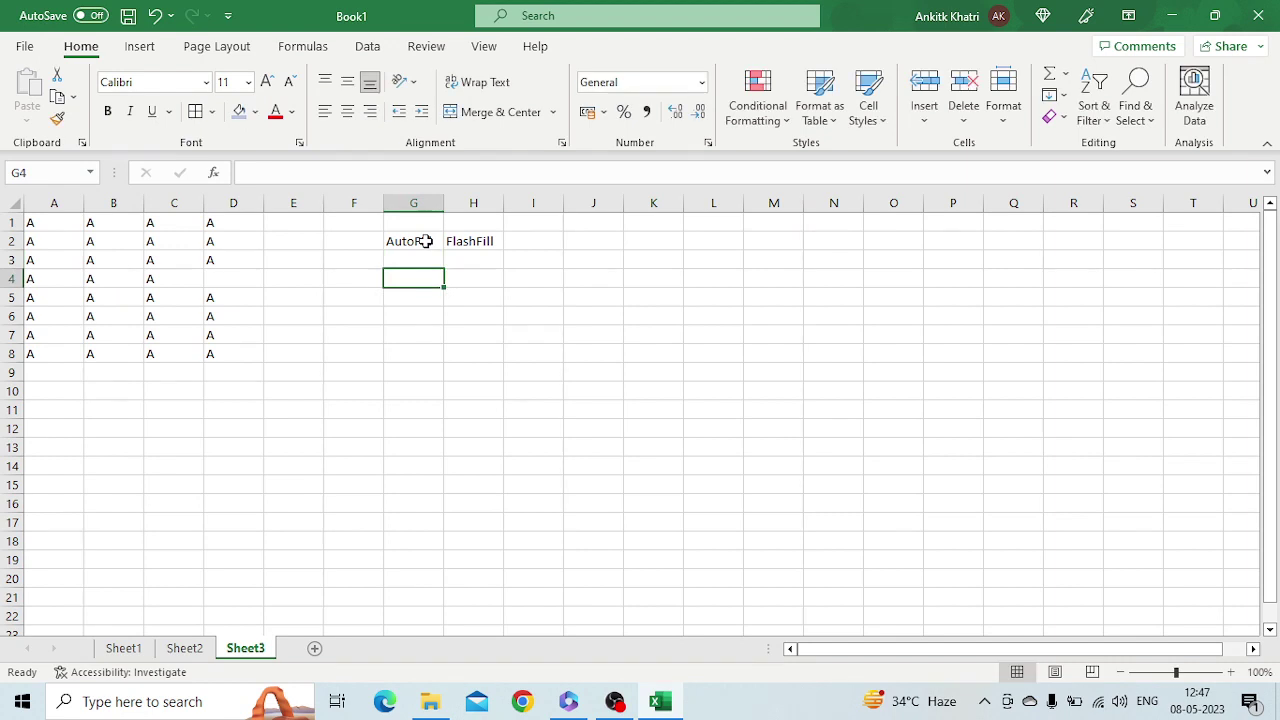
Enter the months Jan, Feb and Mar in G5:G7
type("A")
key("BackSpace")
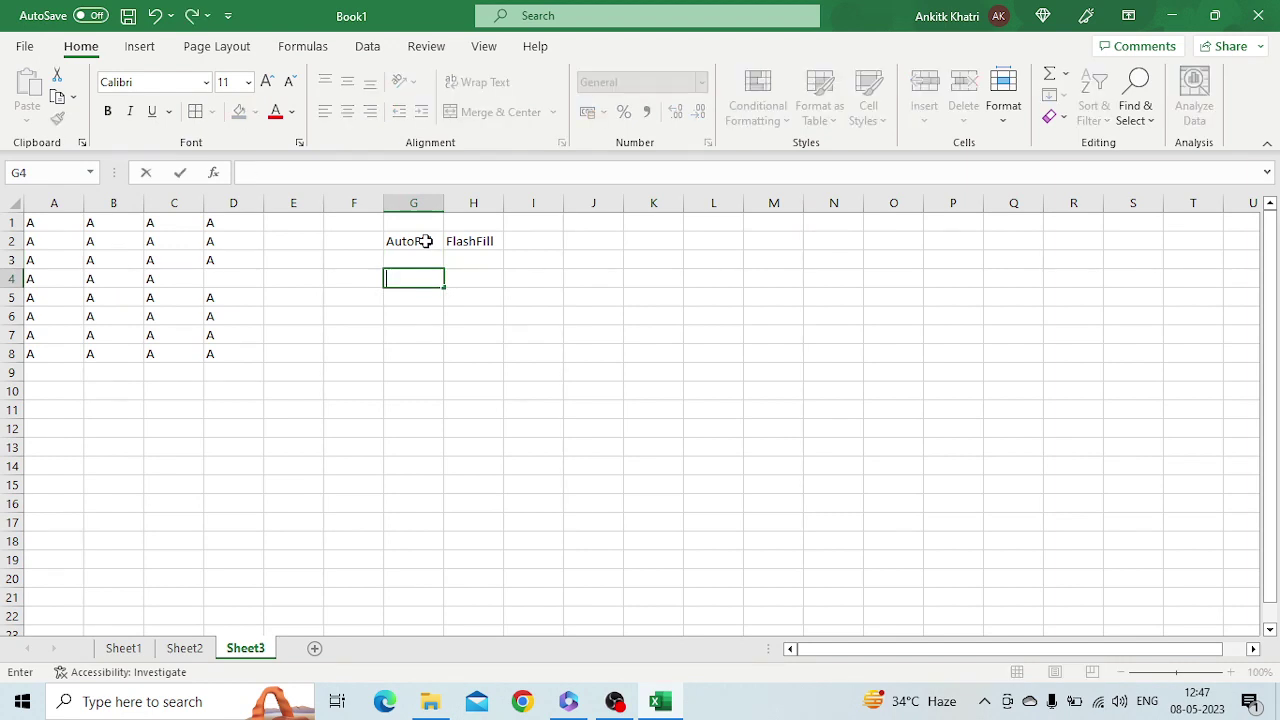
key("Return")
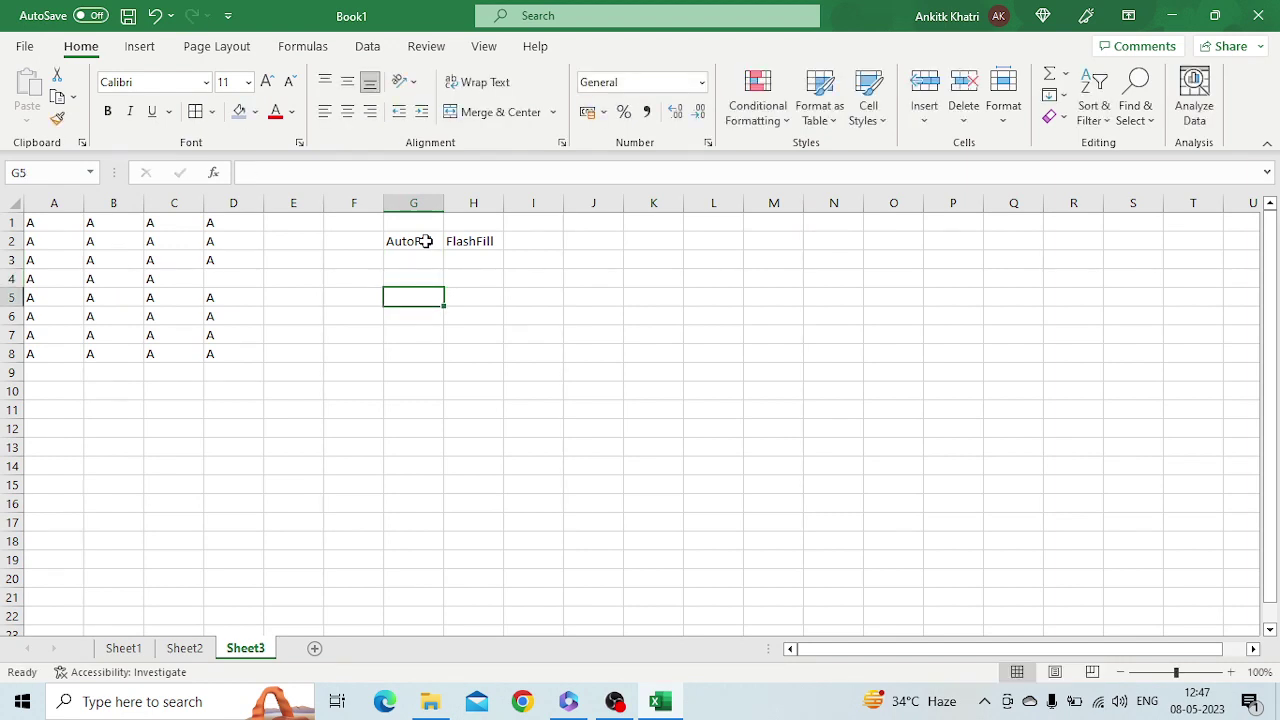
type("Jan")
key("Return")
type("Feb")
key("Return")
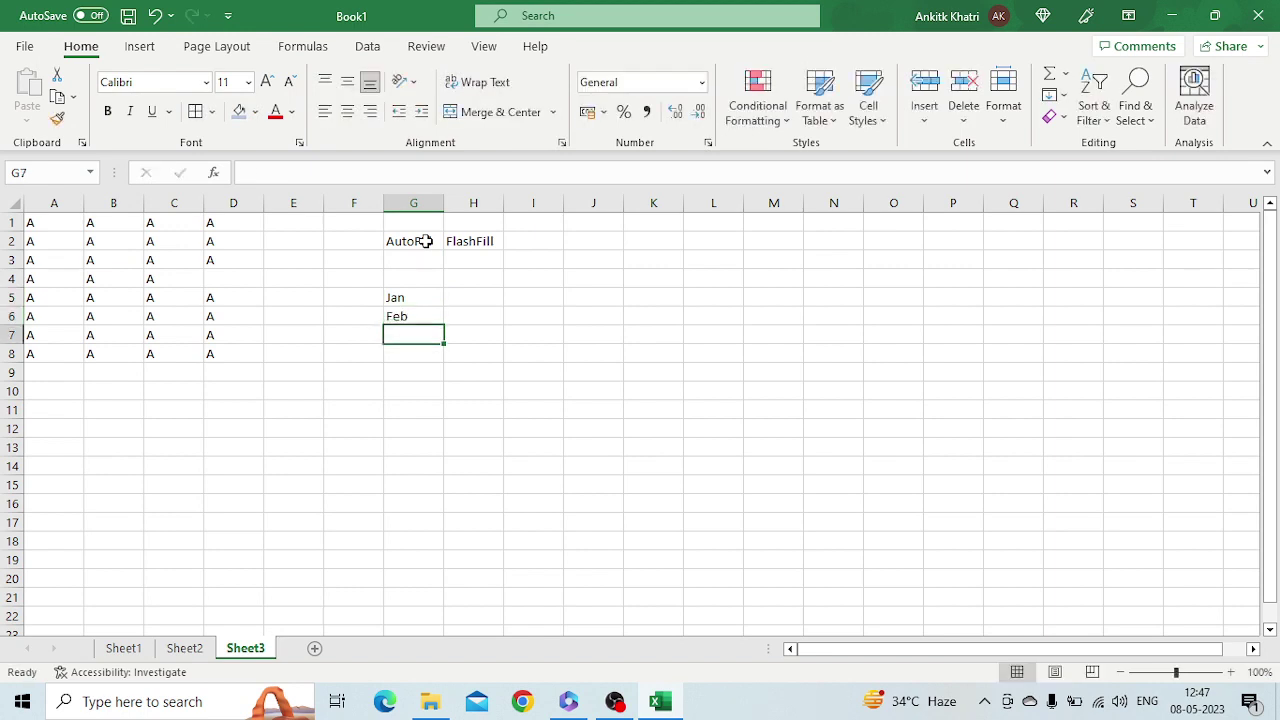
type("Mar")
key("Tab")
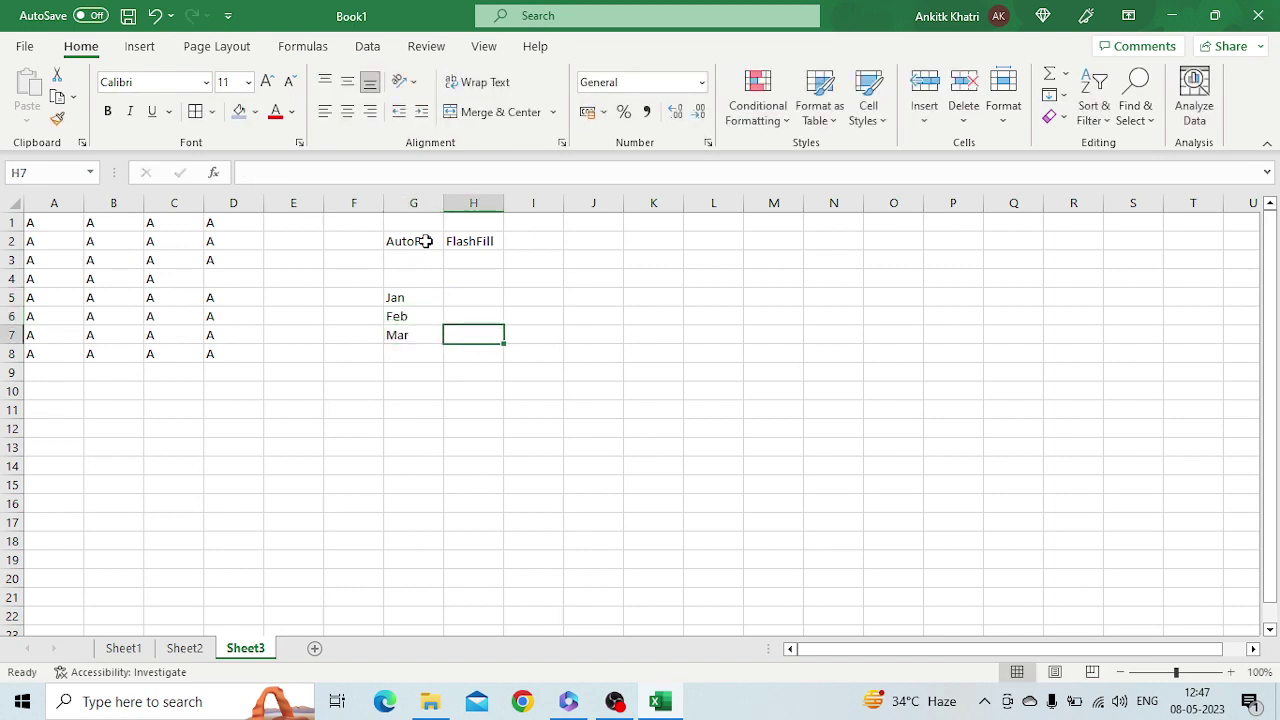
Enter Mon, Tues and Wed in H5:H7 beside the months
key("Up")
key("Up")
type("Mon")
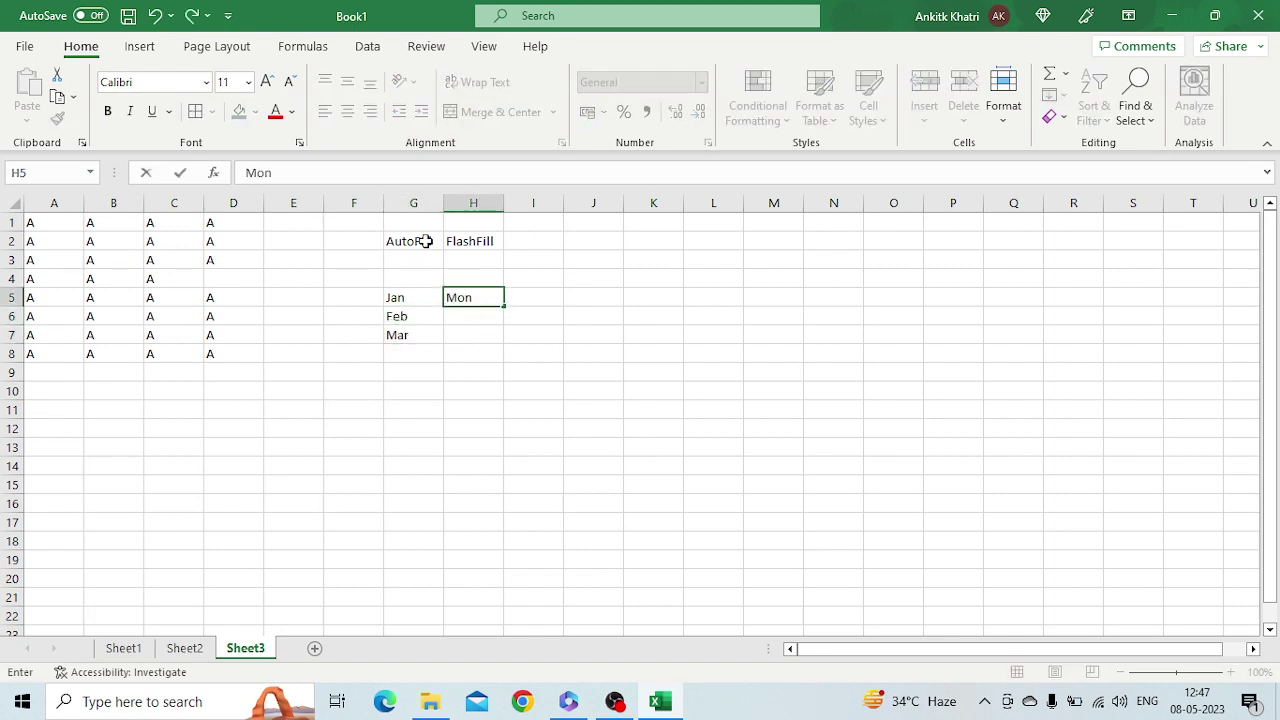
key("Return")
type("Tues")
key("Return")
type("Wed")
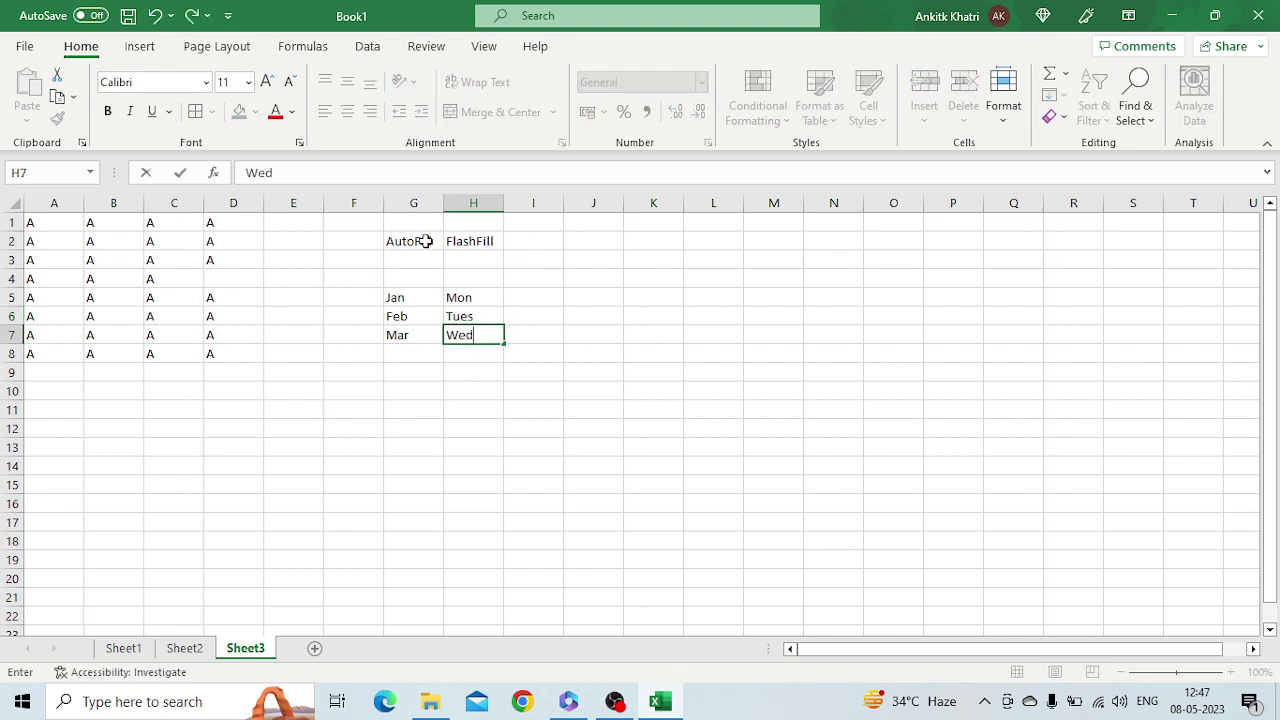
key("Return")
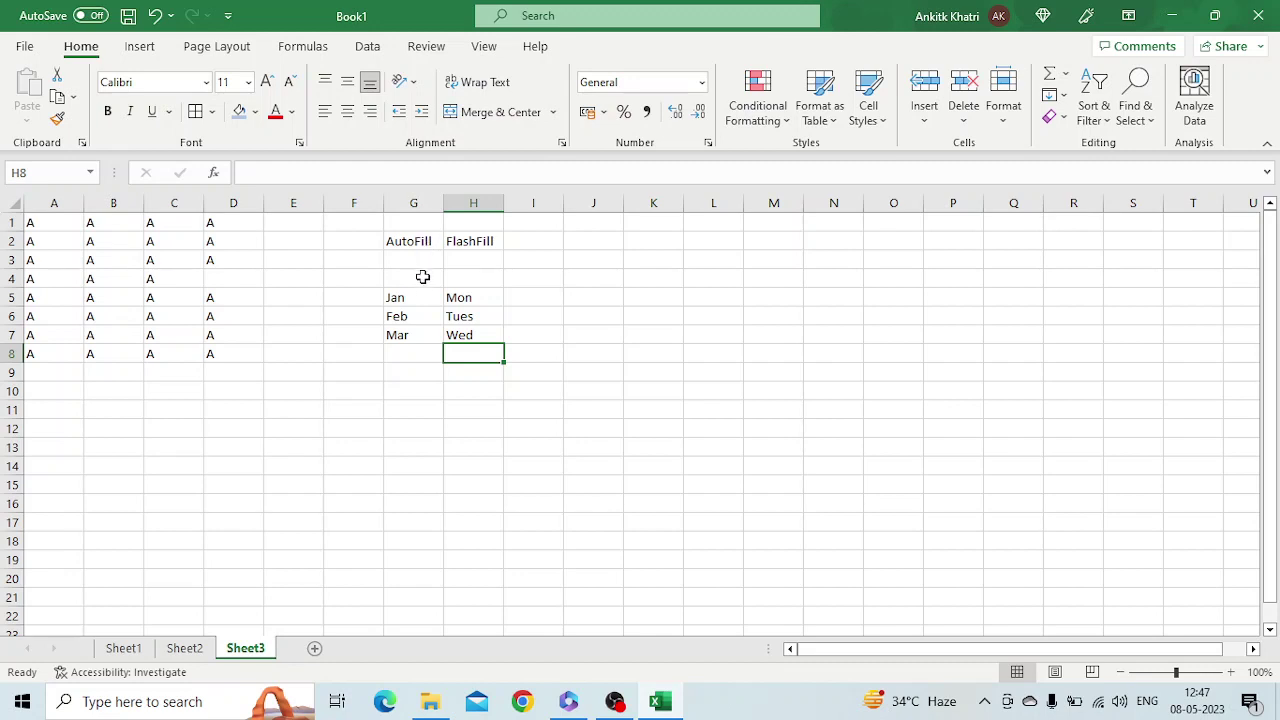
Extend Jan, Feb, Mar down to G20 and select the weekday cells in H5:H7
left_click_drag(420, 293, 426, 335)
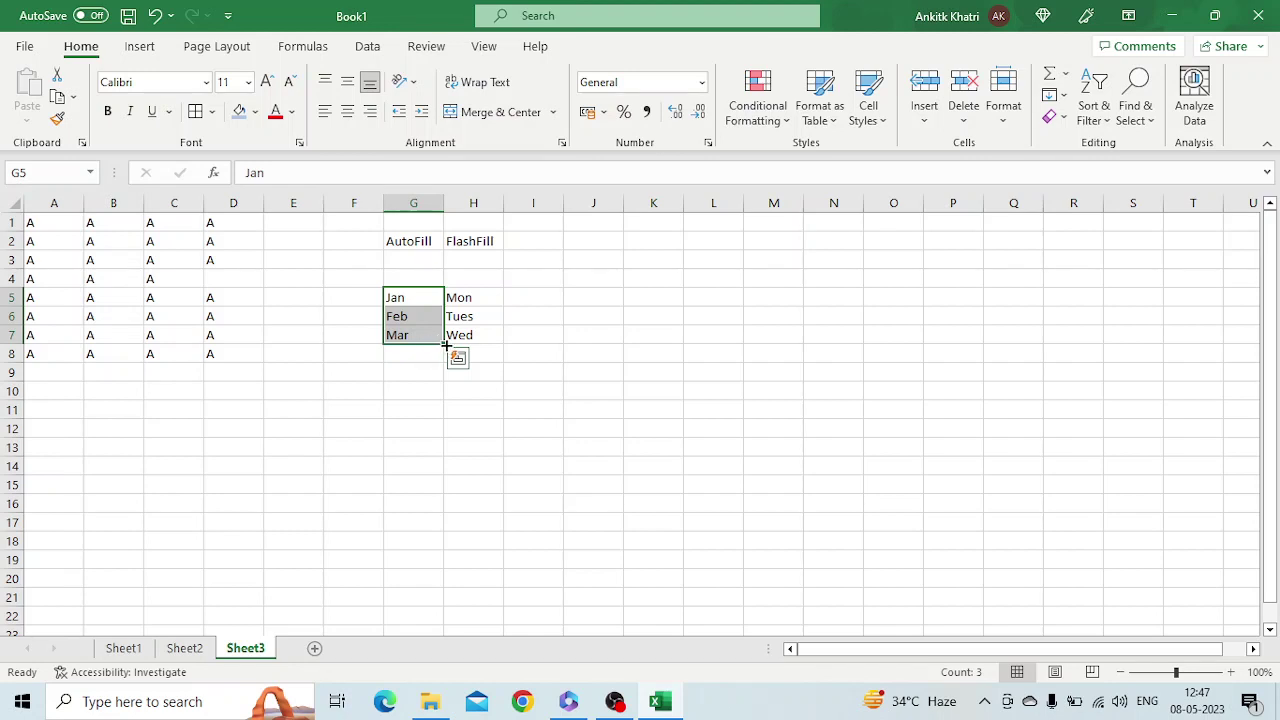
left_click_drag(446, 345, 442, 596)
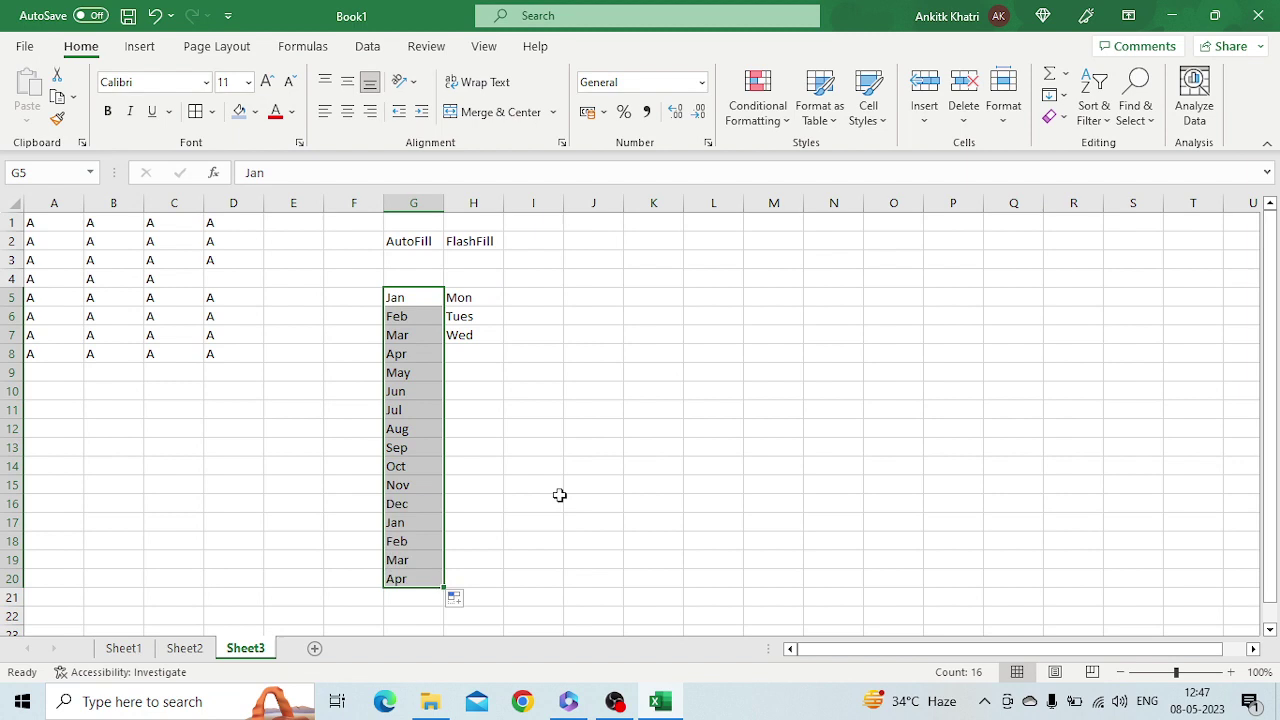
left_click_drag(477, 297, 504, 478)
Undo the bad weekday fill, correct H6 from Tues to Tue, and reselect Mon–Wed in H5:H7
left_click(523, 304)
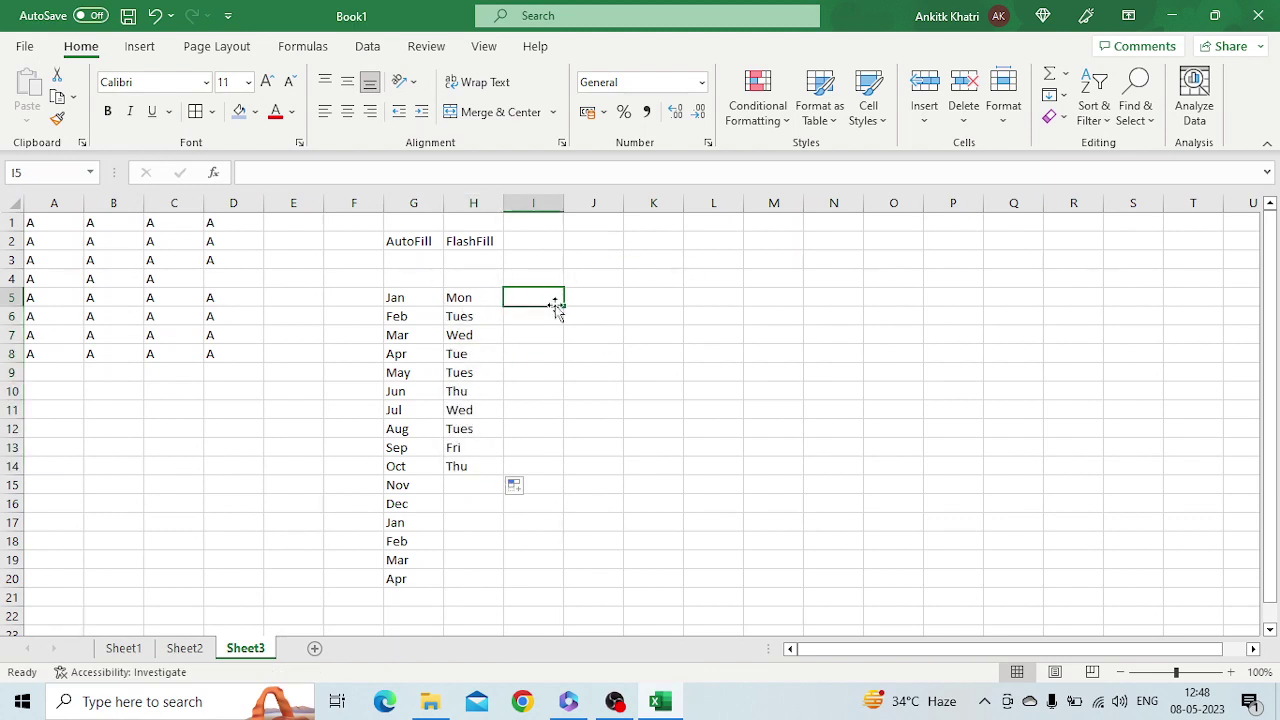
key("ctrl+z")
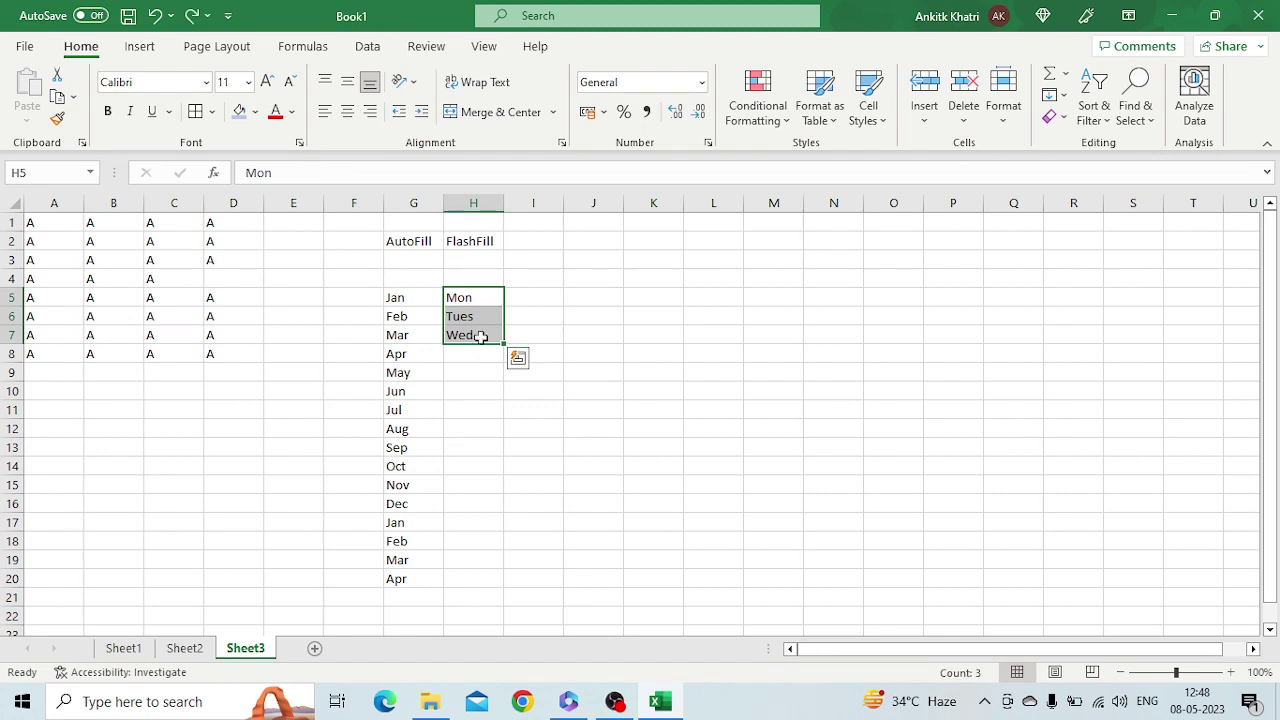
double_click(486, 316)
key("BackSpace")
key("Return")
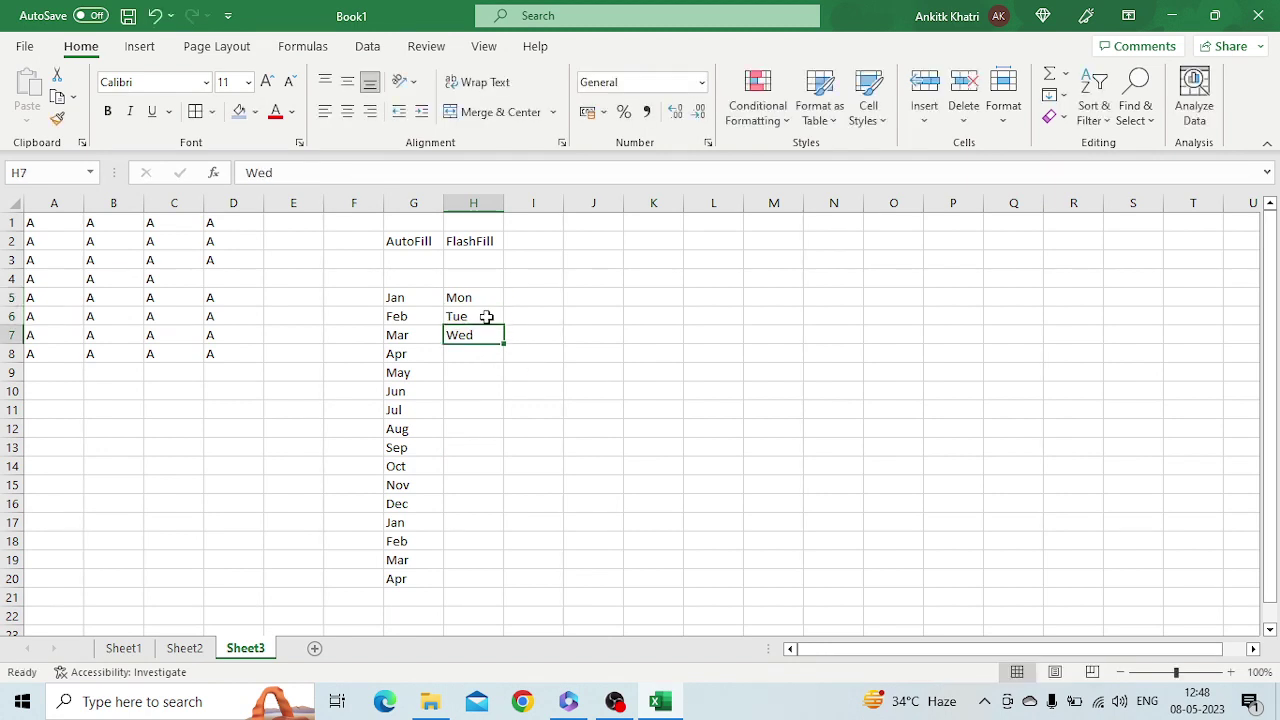
left_click(484, 293)
left_click_drag(484, 293, 502, 480)
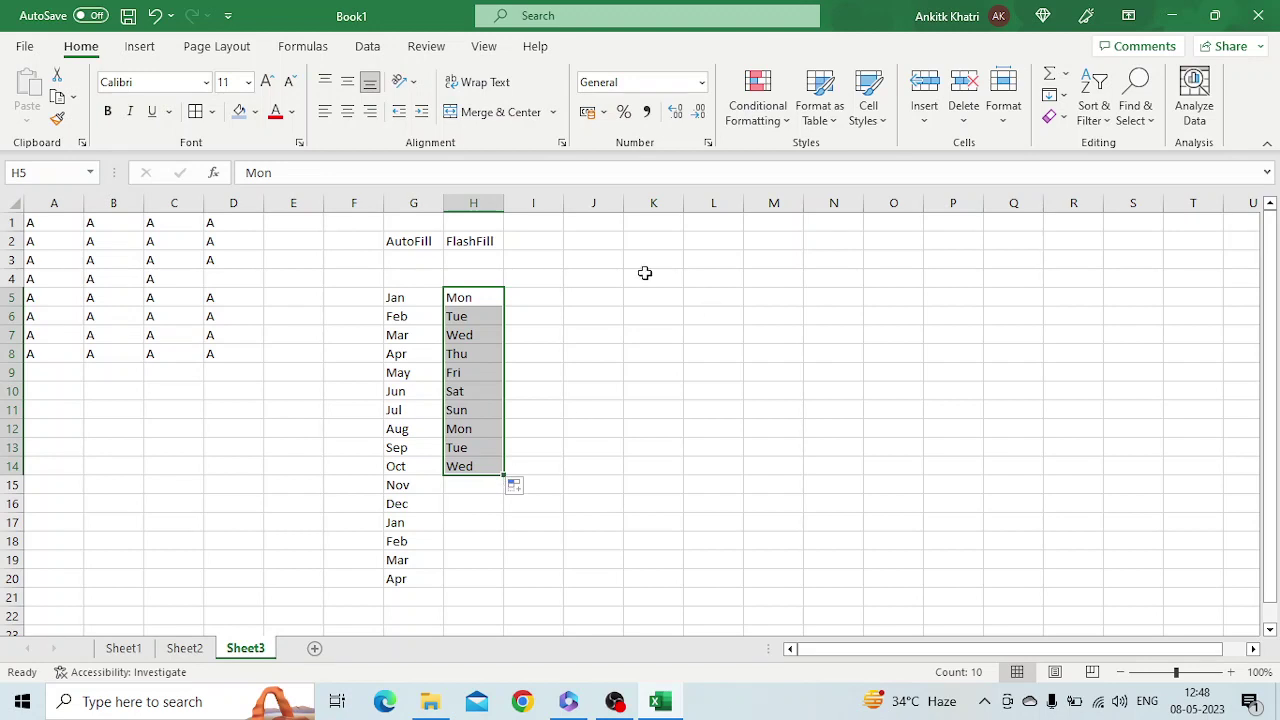
Enter 1 to 5 in I5:I9, extend the series to I54, and jump back to A1
left_click(533, 301)
type("1")
key("Return")
type("2")
key("Return")
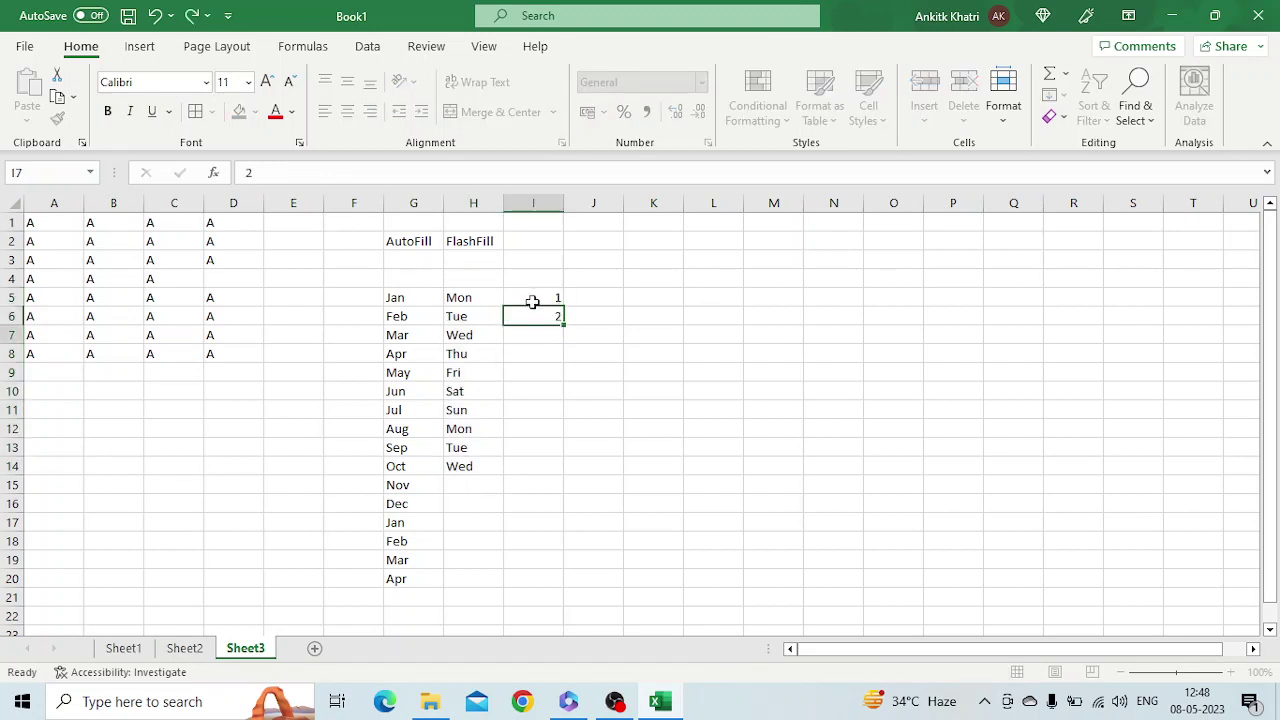
type("3")
key("Return")
type("4")
key("Return")
type("5")
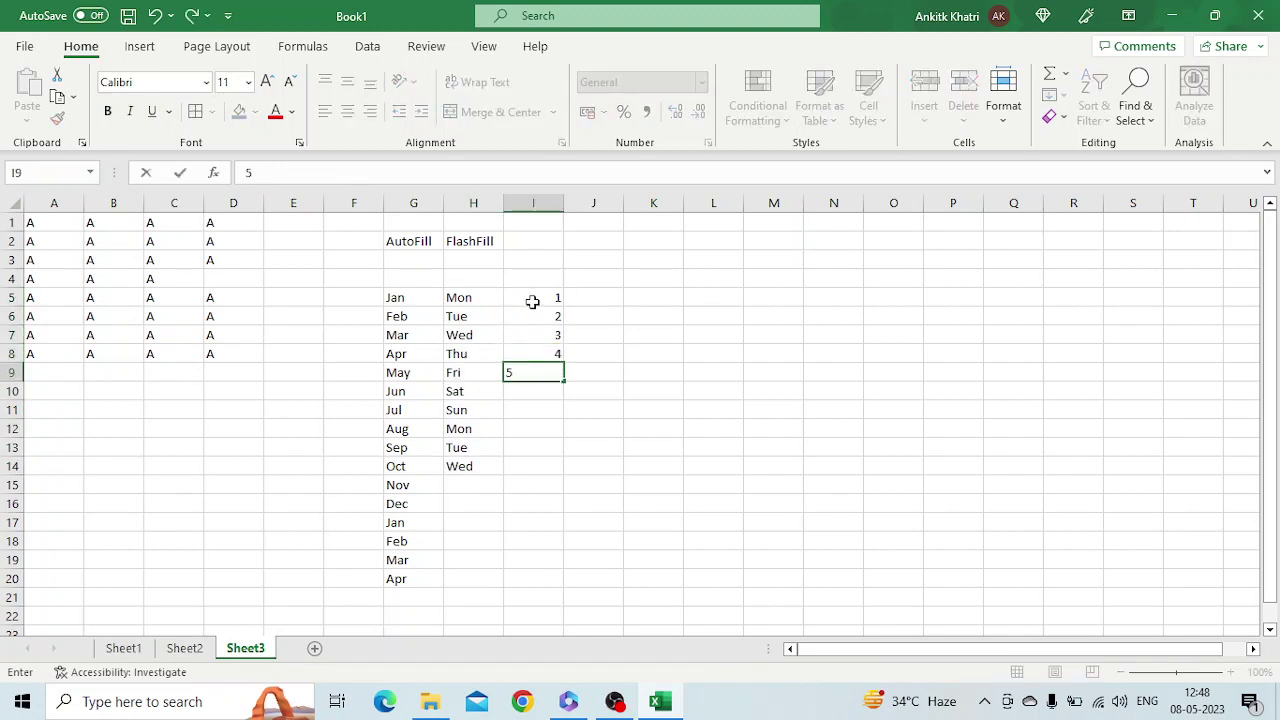
key("Return")
left_click_drag(551, 303, 590, 690)
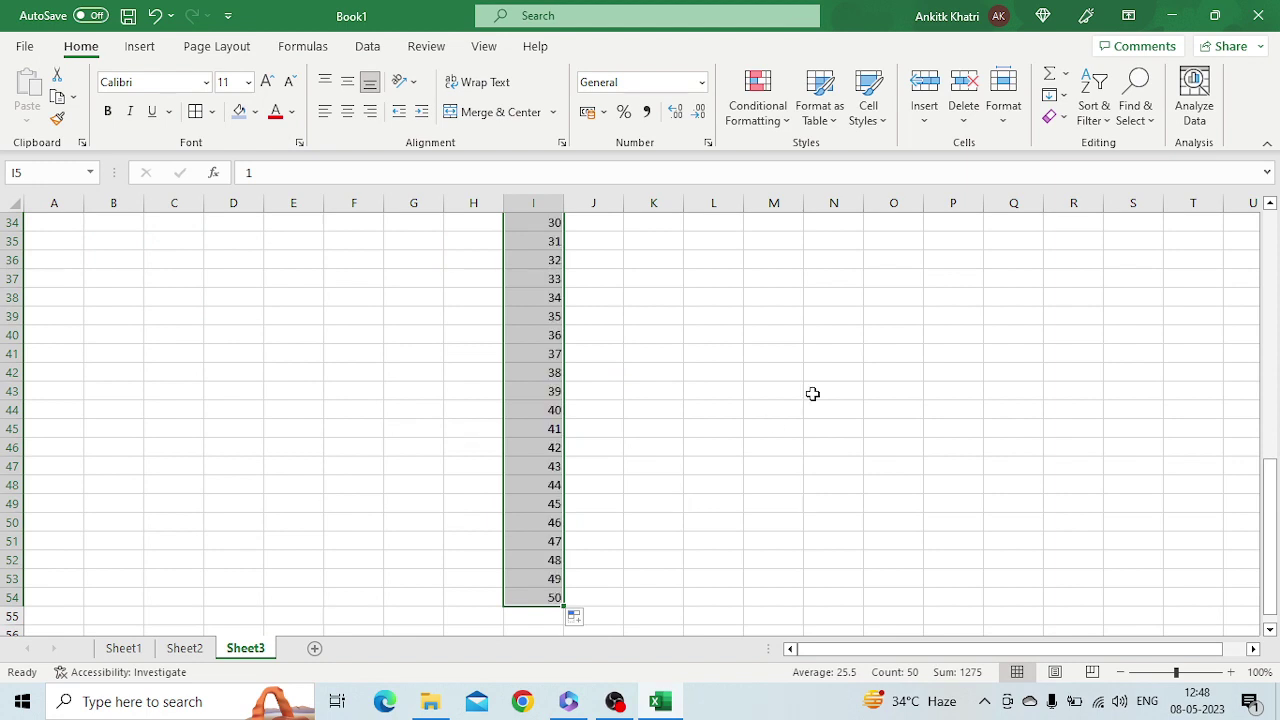
key("ctrl+Home")
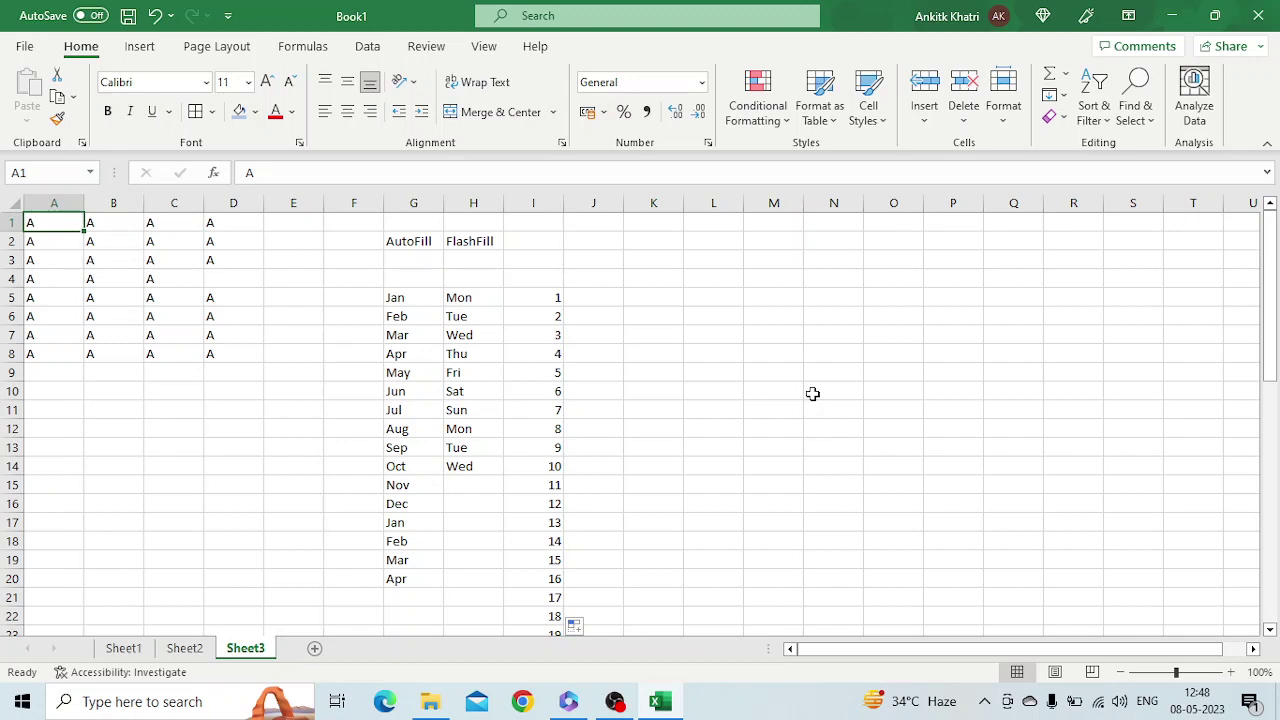
Go to File > Options > Advanced and launch Edit Custom Lists for a new list
left_click(24, 46)
left_click(18, 655)
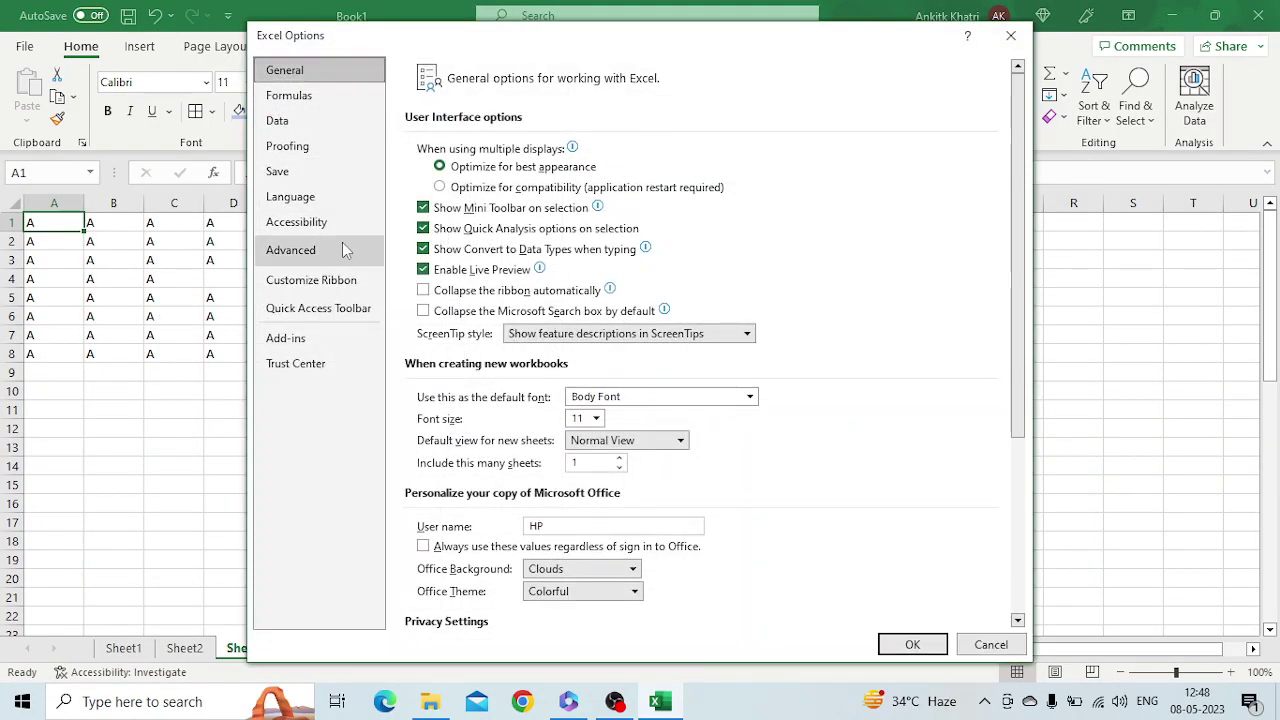
left_click(342, 249)
left_click_drag(1016, 150, 1020, 545)
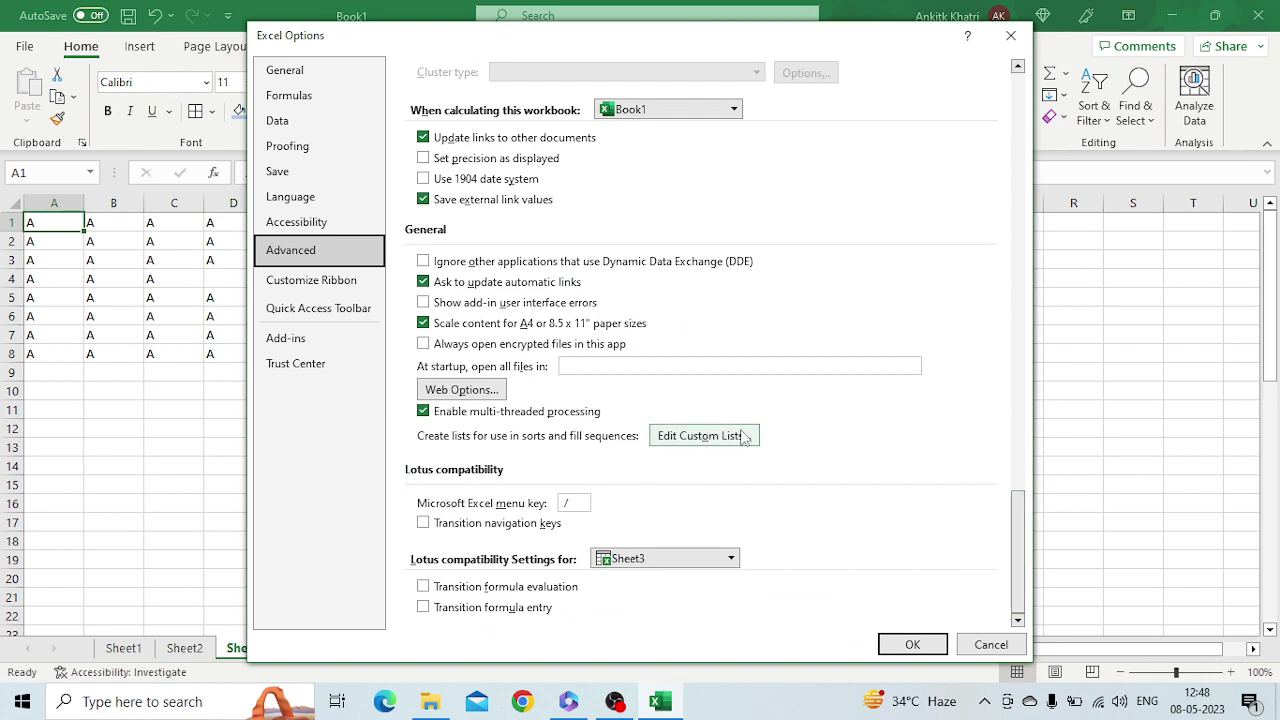
left_click(700, 436)
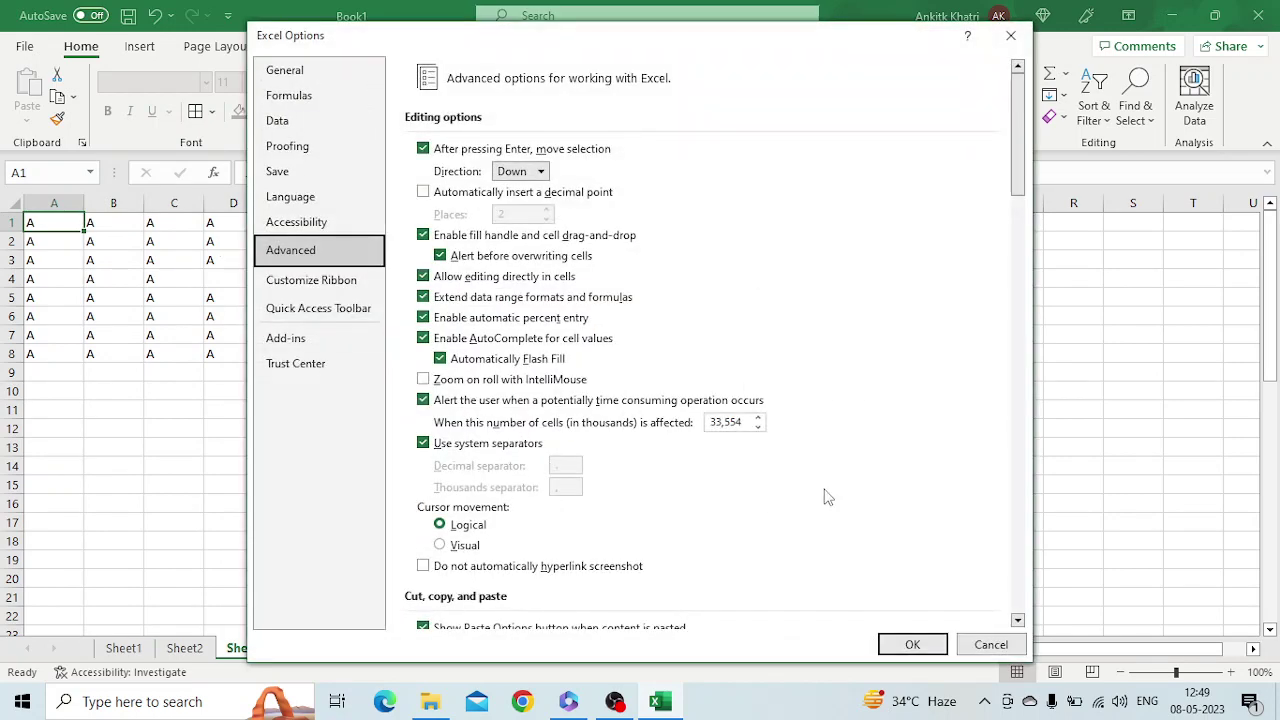
left_click_drag(1027, 198, 1040, 625)
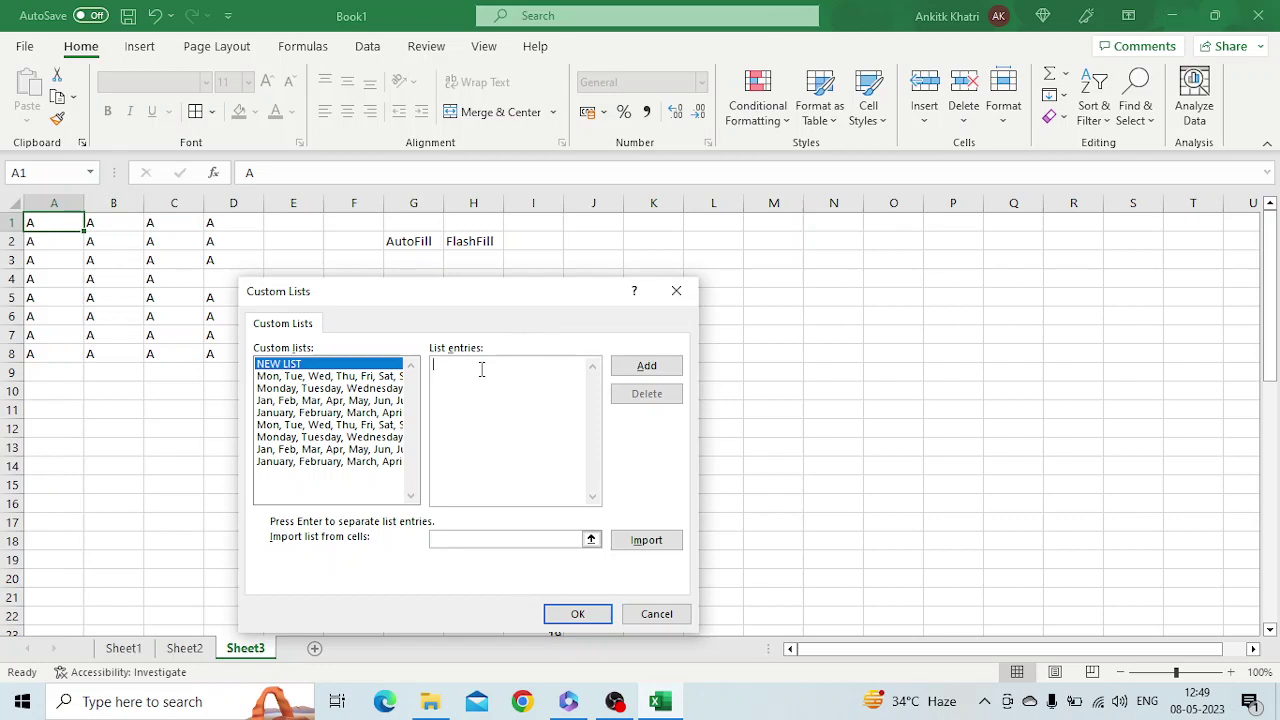
Enter Orange, Mango, Lemon, Grapes as list entries and add them as a custom list
type("Oranhe")
key("BackSpace")
key("BackSpace")
type("ge, ")
type("Mango.")
key("BackSpace")
type(", Lemon")
type(", Grapes")
left_click(647, 366)
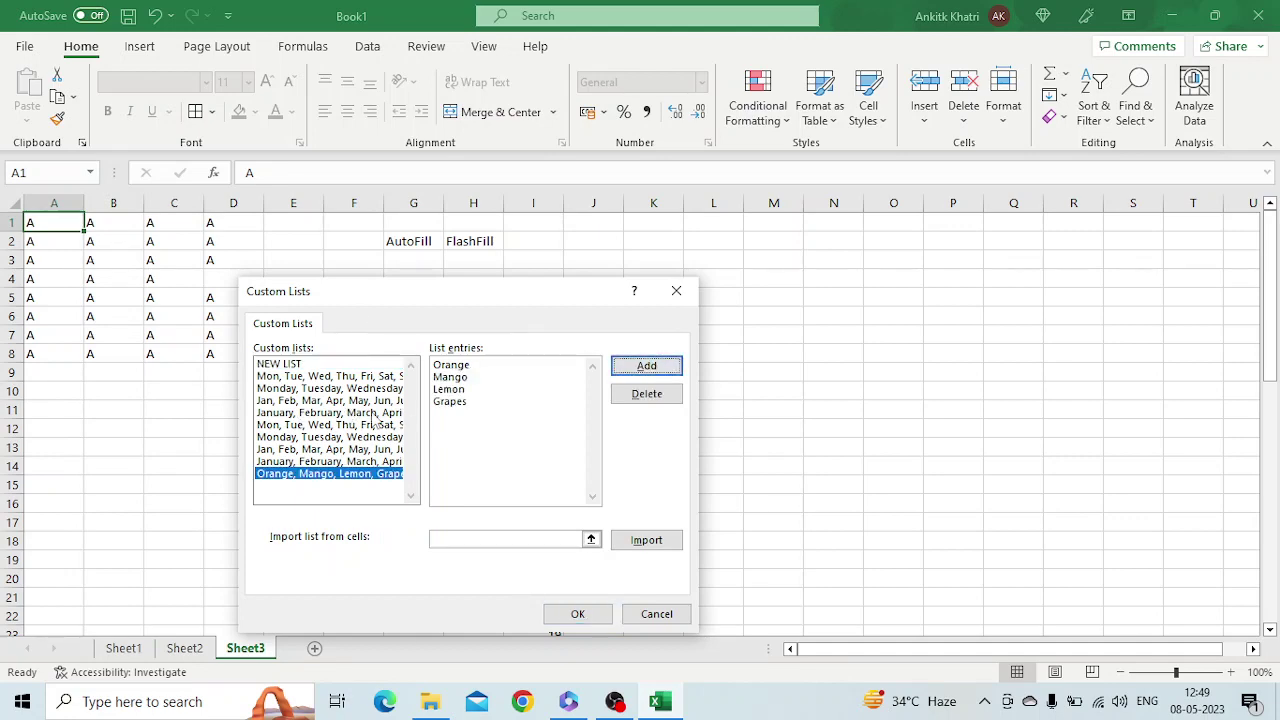
Confirm Custom Lists and Excel Options with OK, then select cell K5
left_click(578, 614)
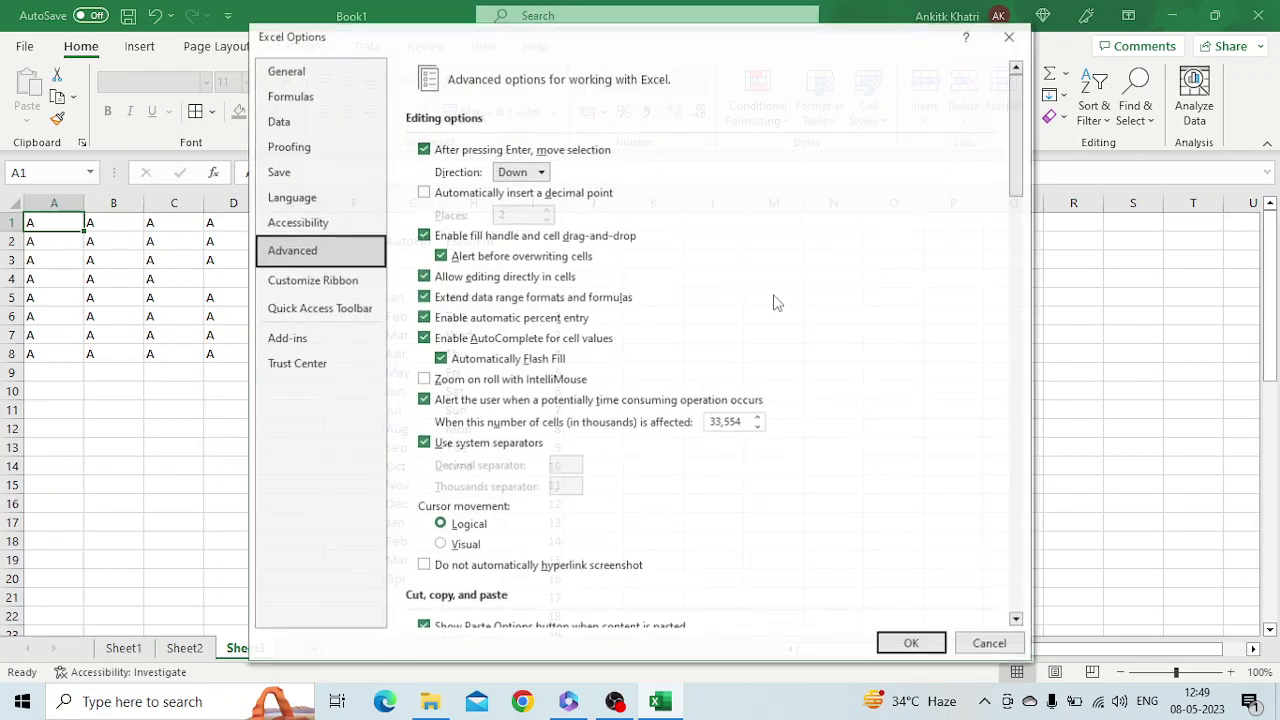
left_click(908, 644)
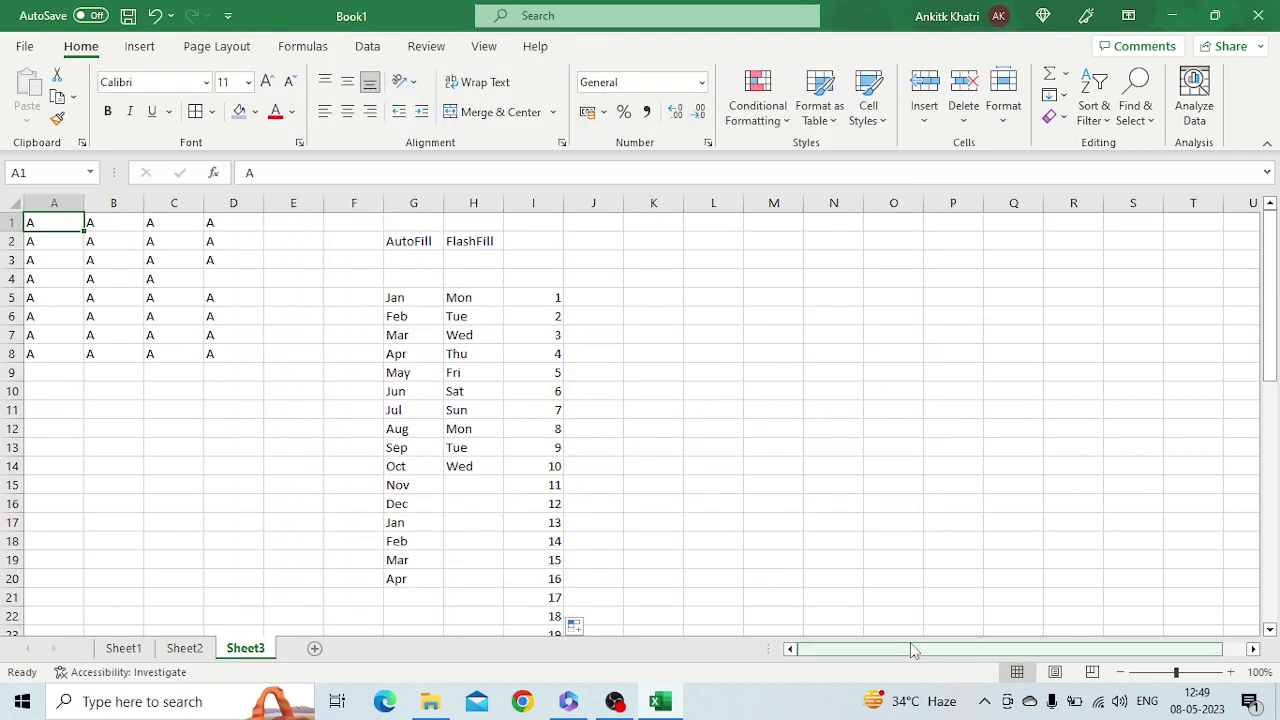
left_click(661, 292)
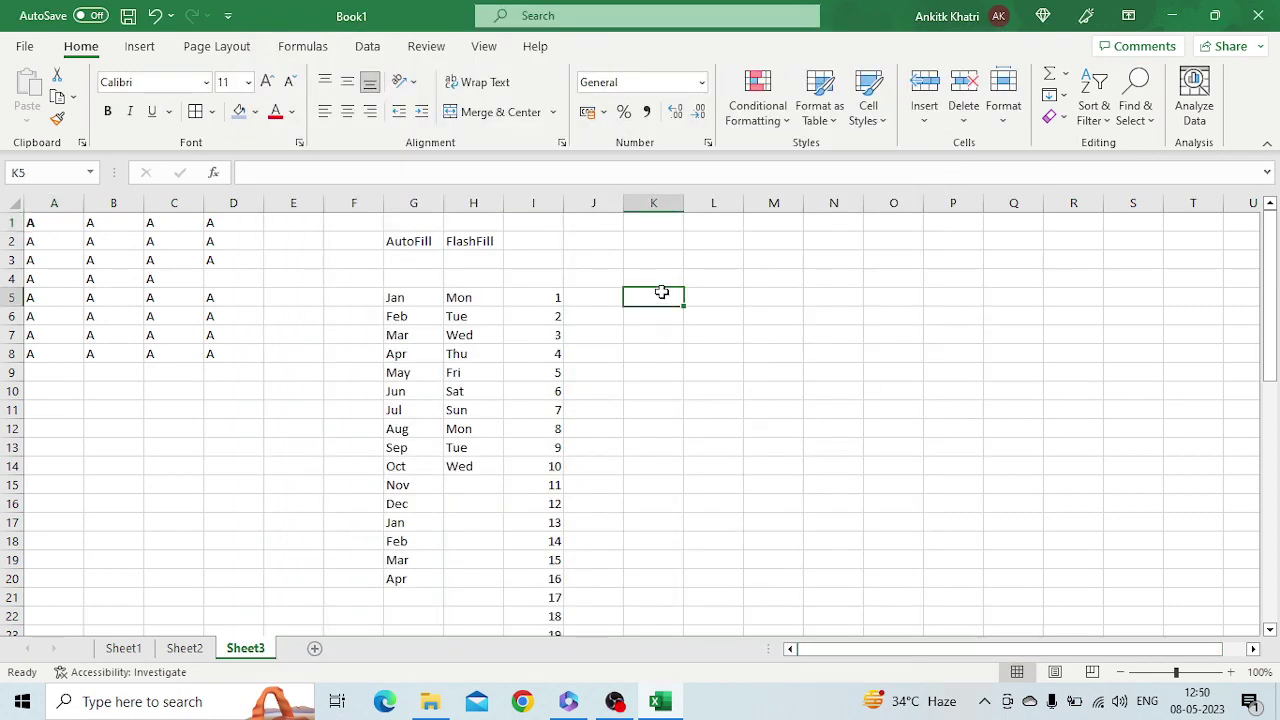
Enter orange in K5 and Mango in K6, correcting the typos
type("orange")
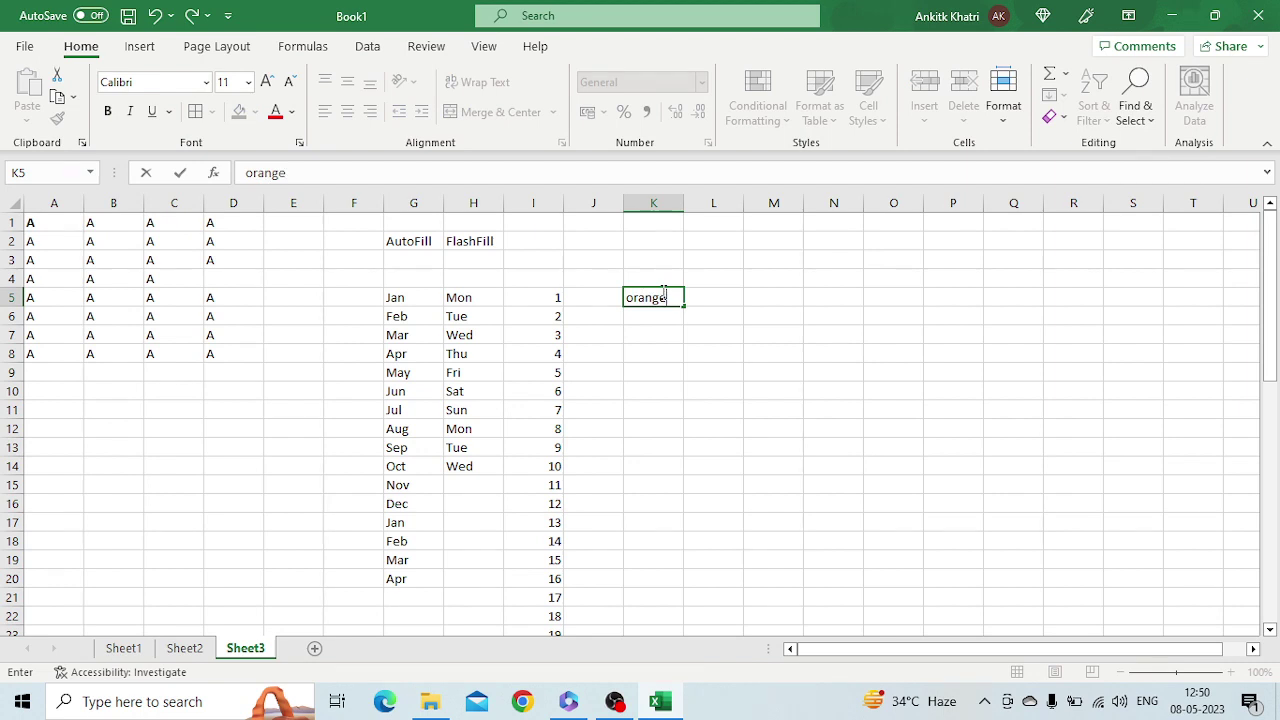
key("Return")
type("Mang")
key("BackSpace")
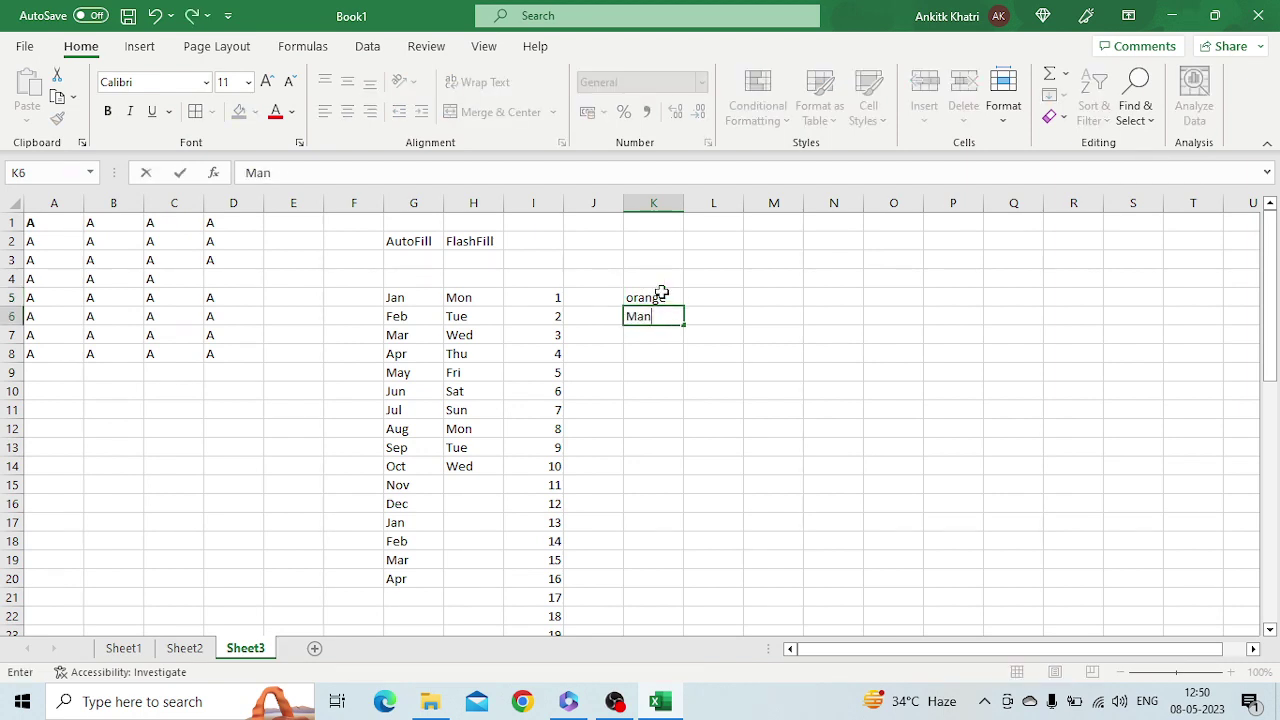
type("gp")
key("Return")
key("Up")
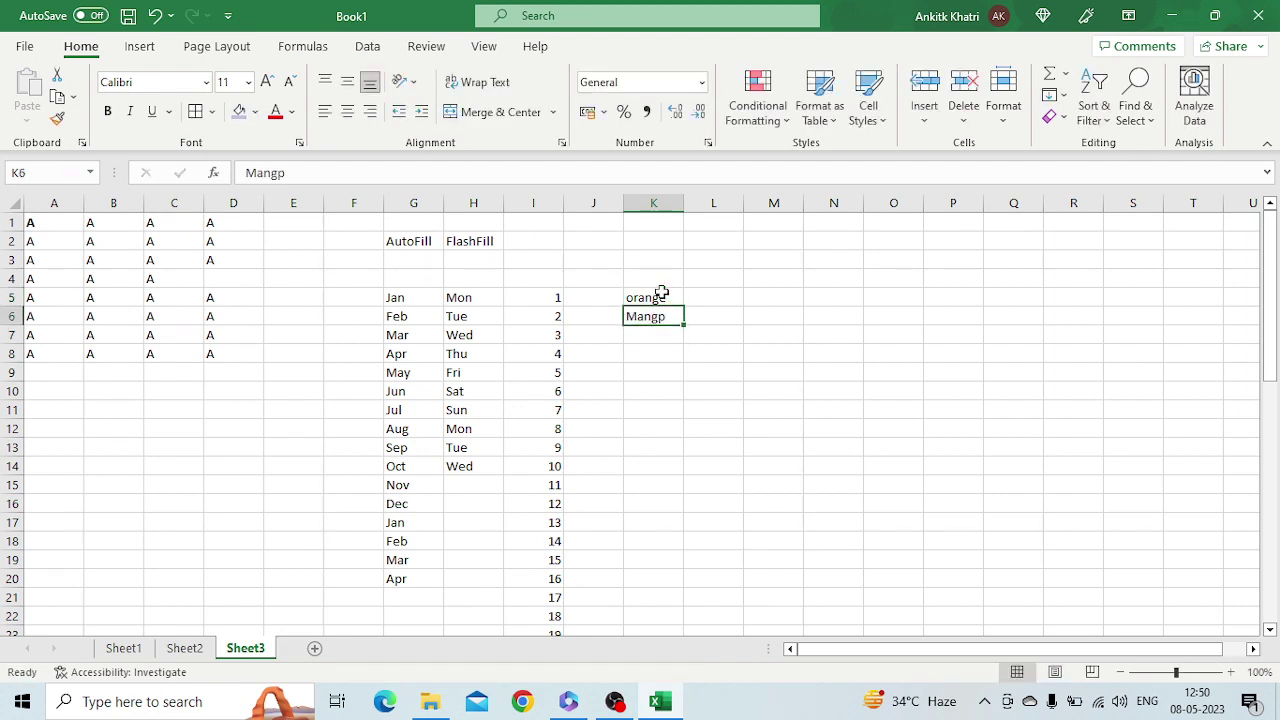
left_click(304, 172)
key("BackSpace")
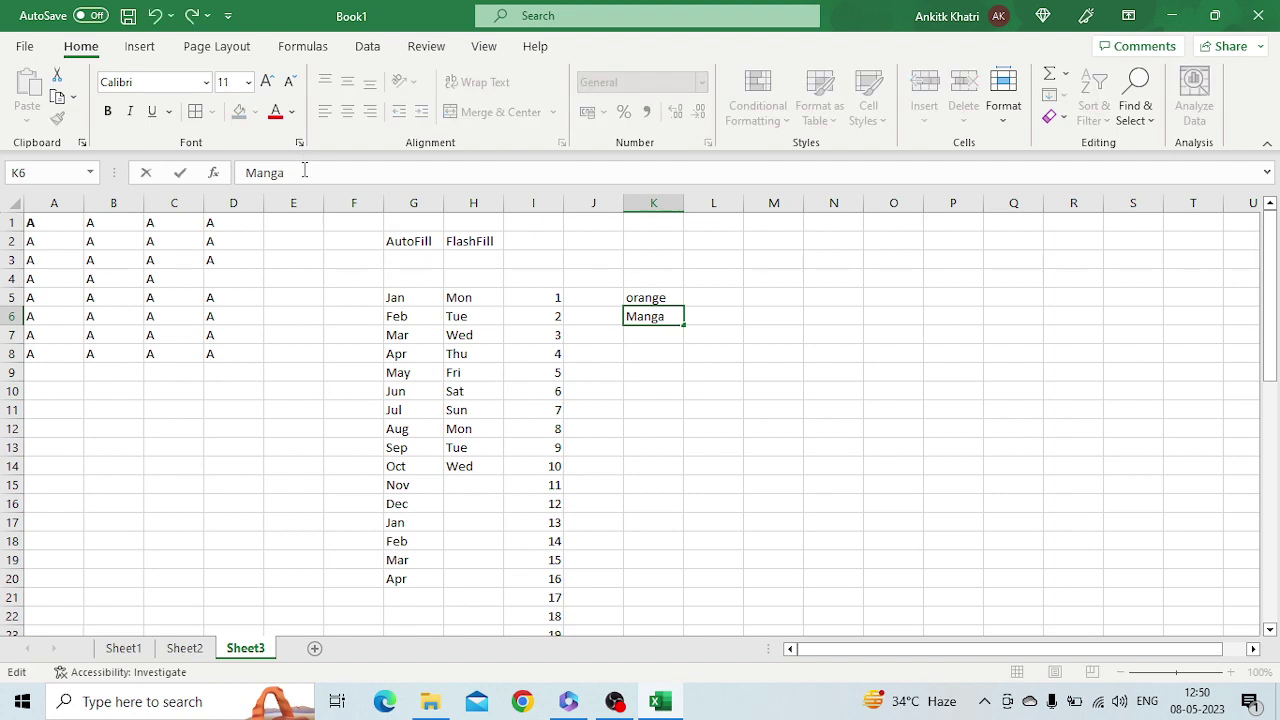
type("o")
key("Return")
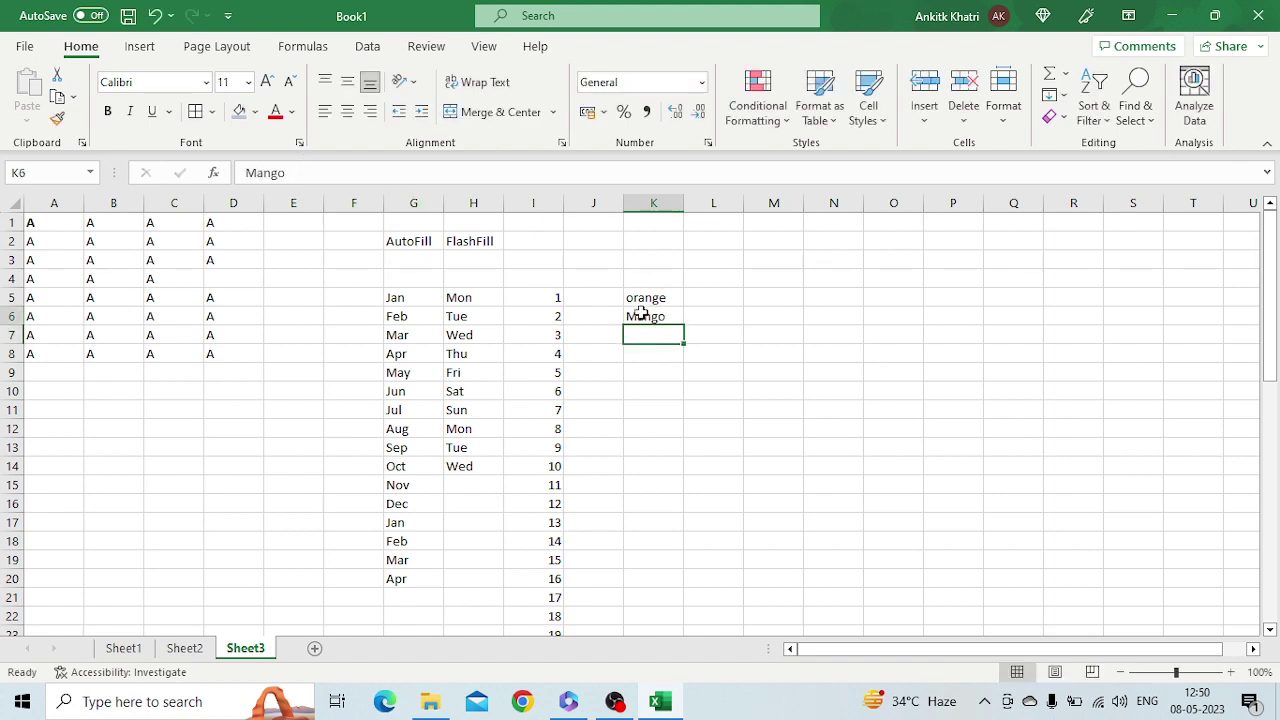
Select orange and Mango in K5:K6 and fill the fruit list down to K11
left_click(645, 314)
left_click_drag(645, 297, 682, 416)
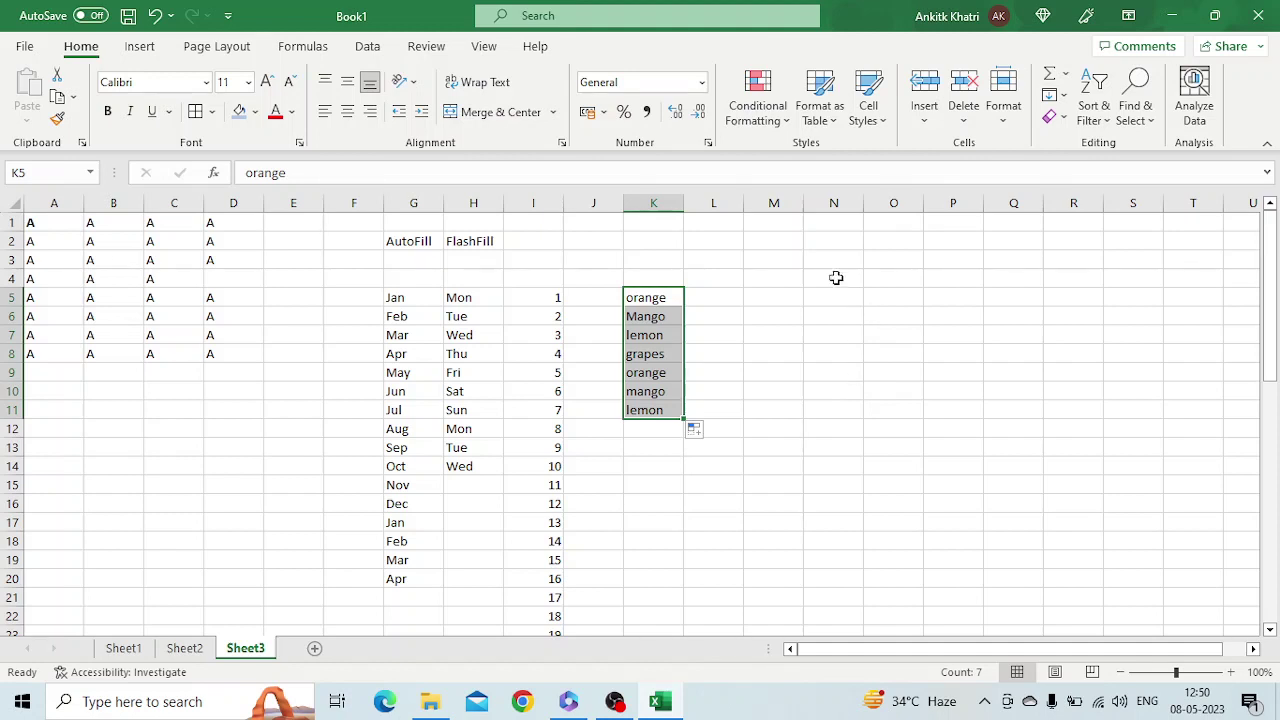
left_click(785, 281)
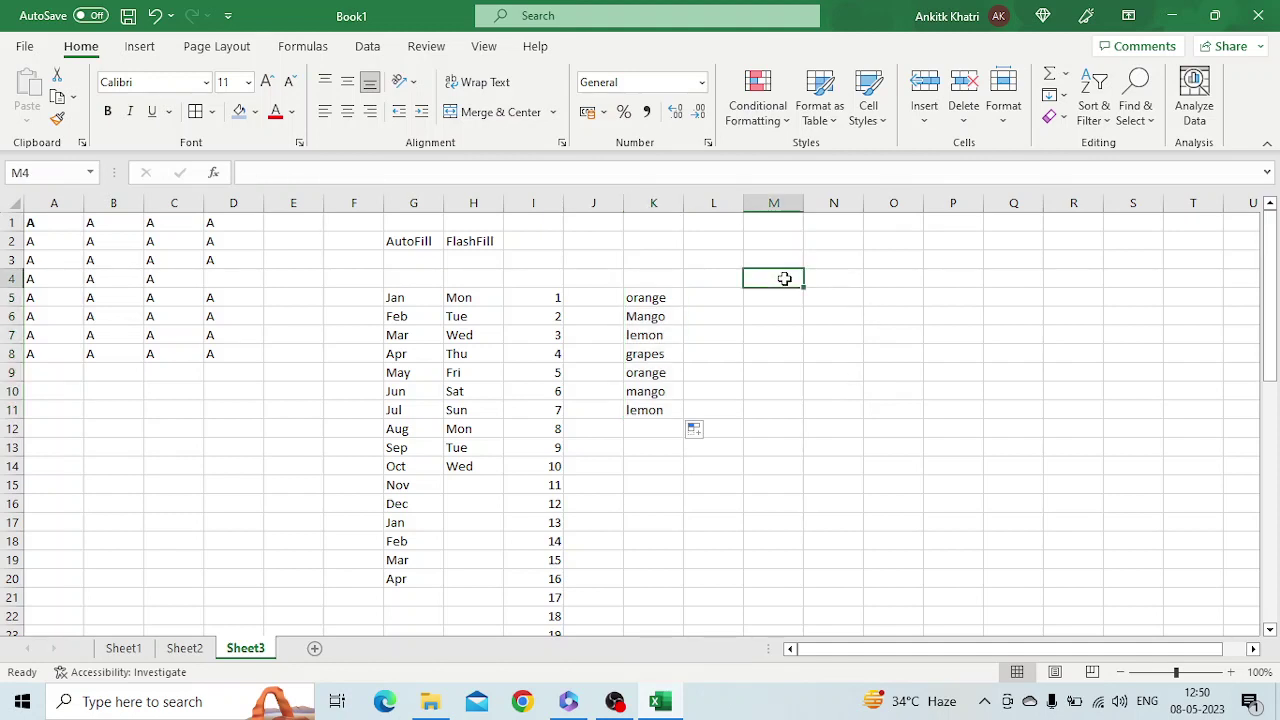
Type the headings Firstname, Lastname and Emailid in M4:O4
type("Nam")
key("BackSpace")
key("BackSpace")
key("BackSpace")
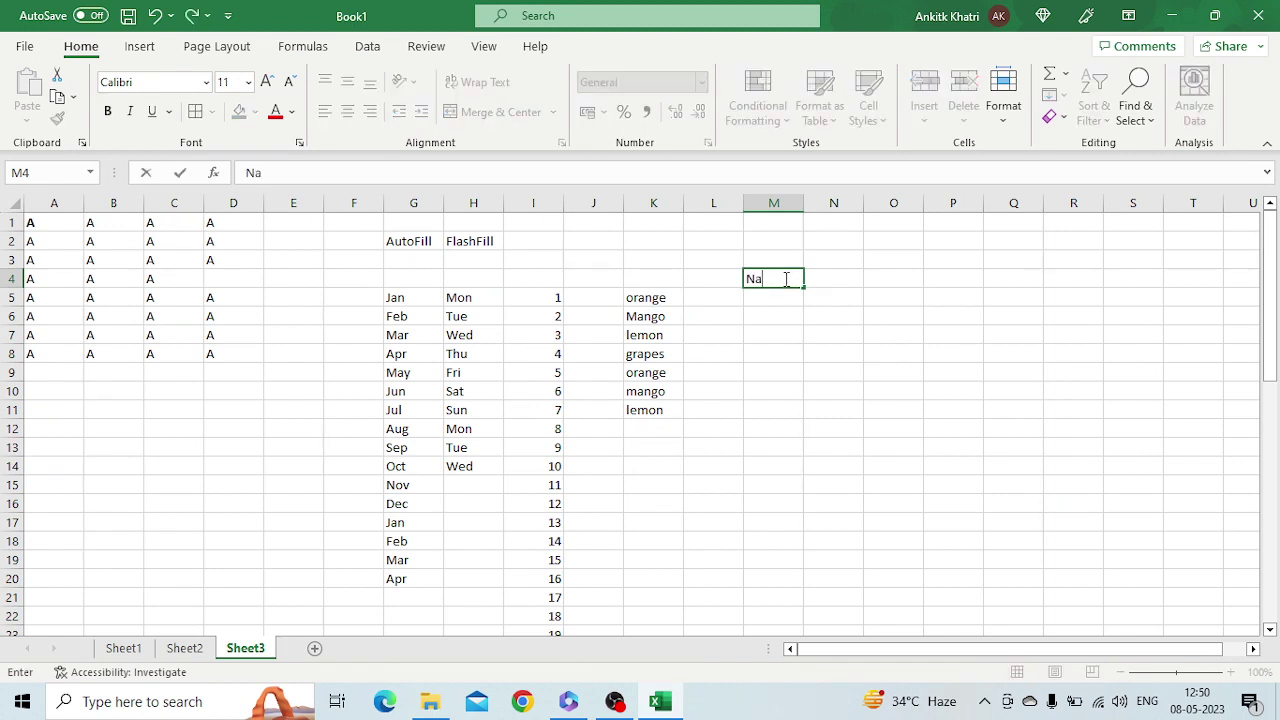
type("First")
key("Tab")
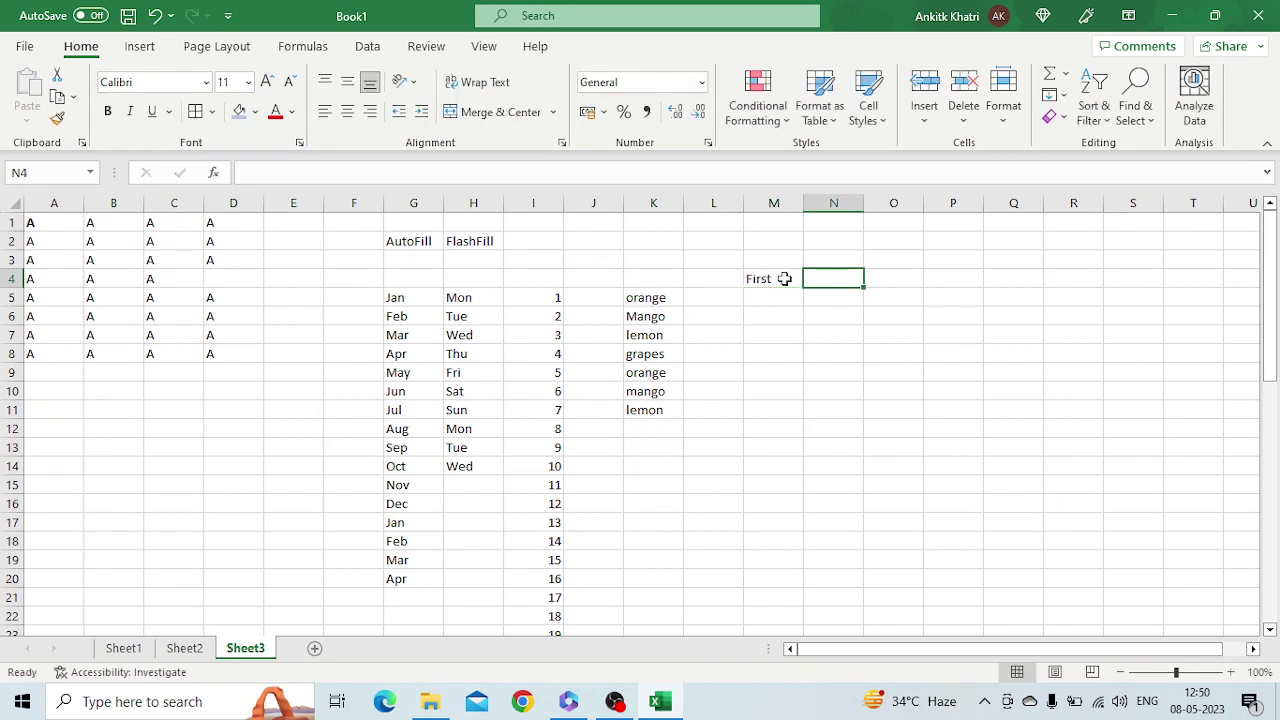
left_click(785, 279)
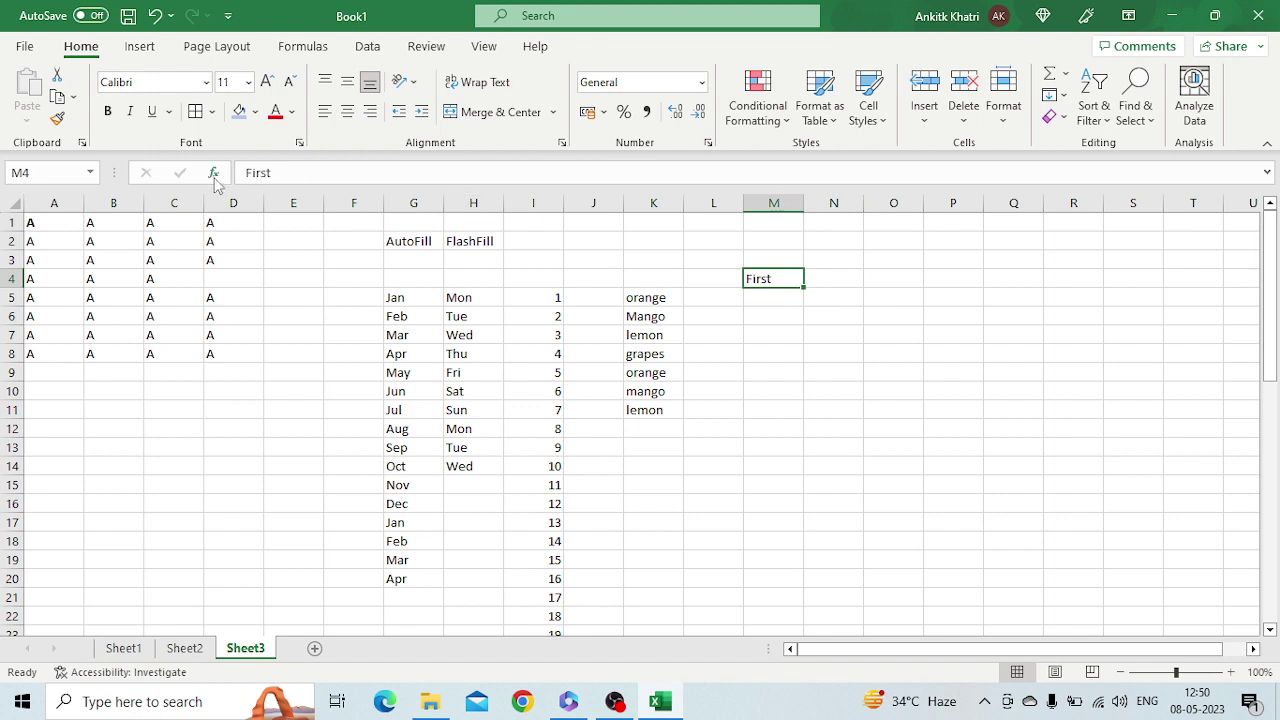
left_click(287, 172)
type("name")
key("Tab")
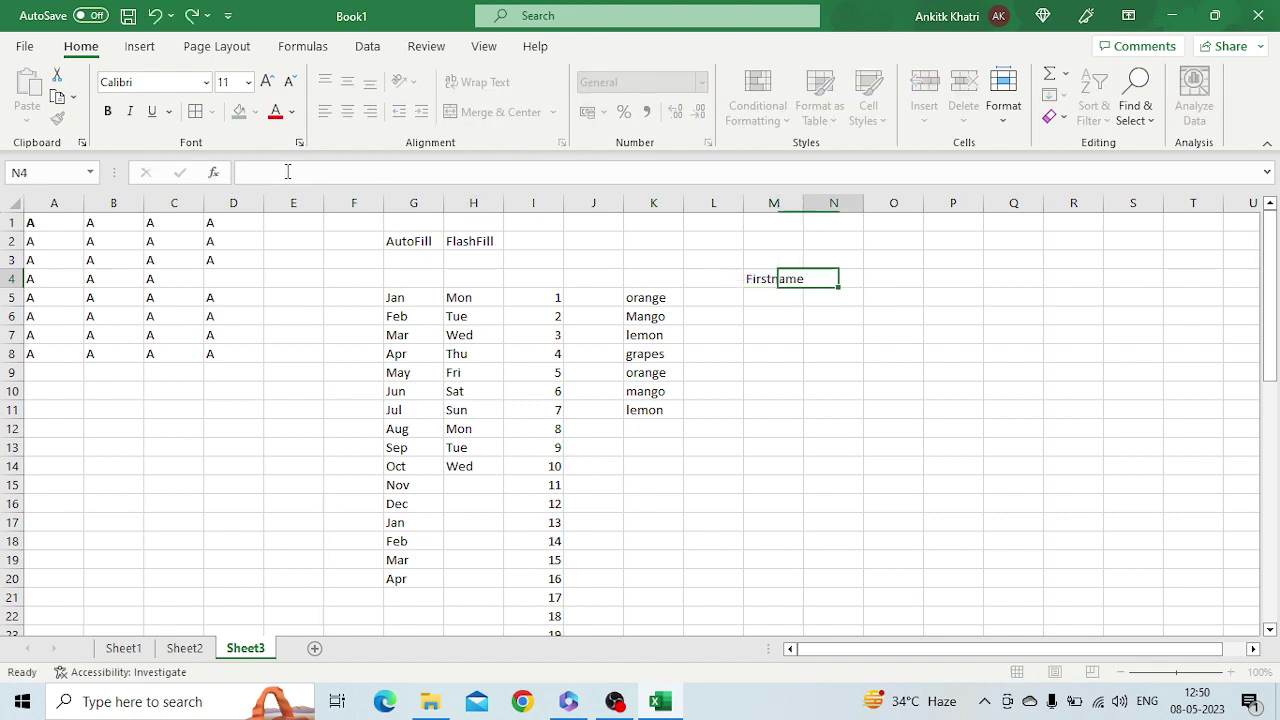
type("Lasta")
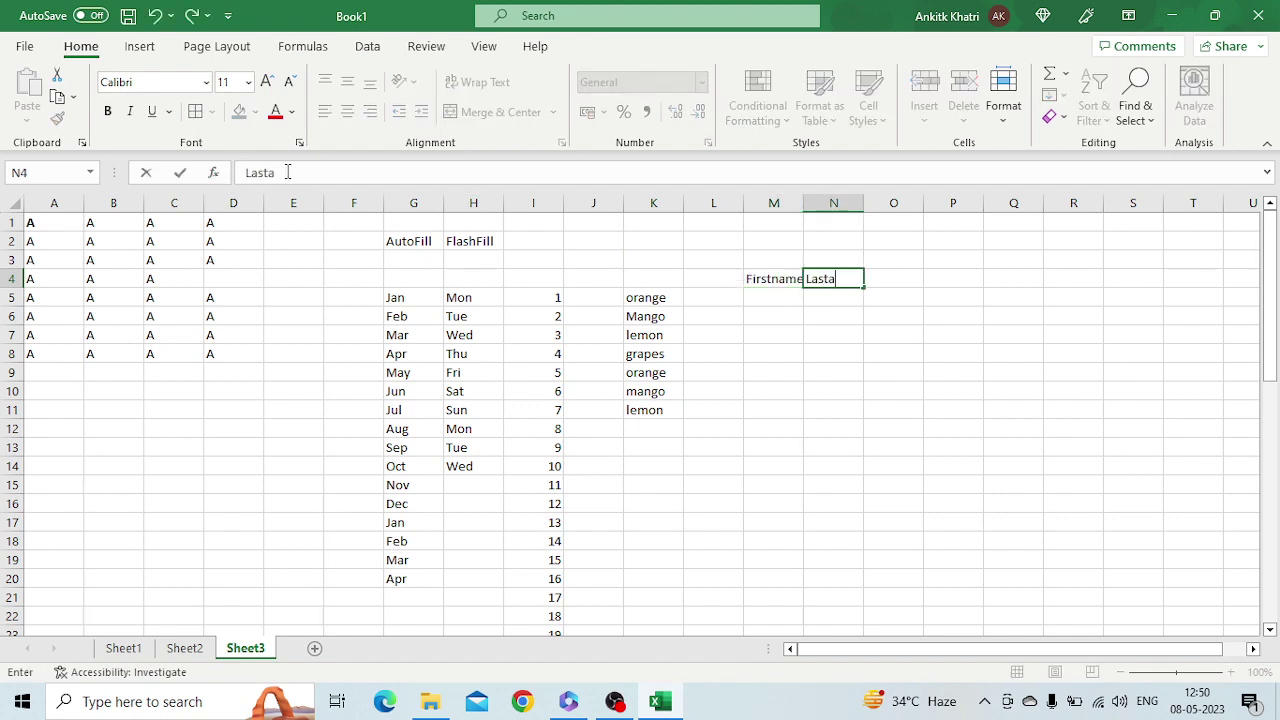
key("BackSpace")
type("name")
key("Tab")
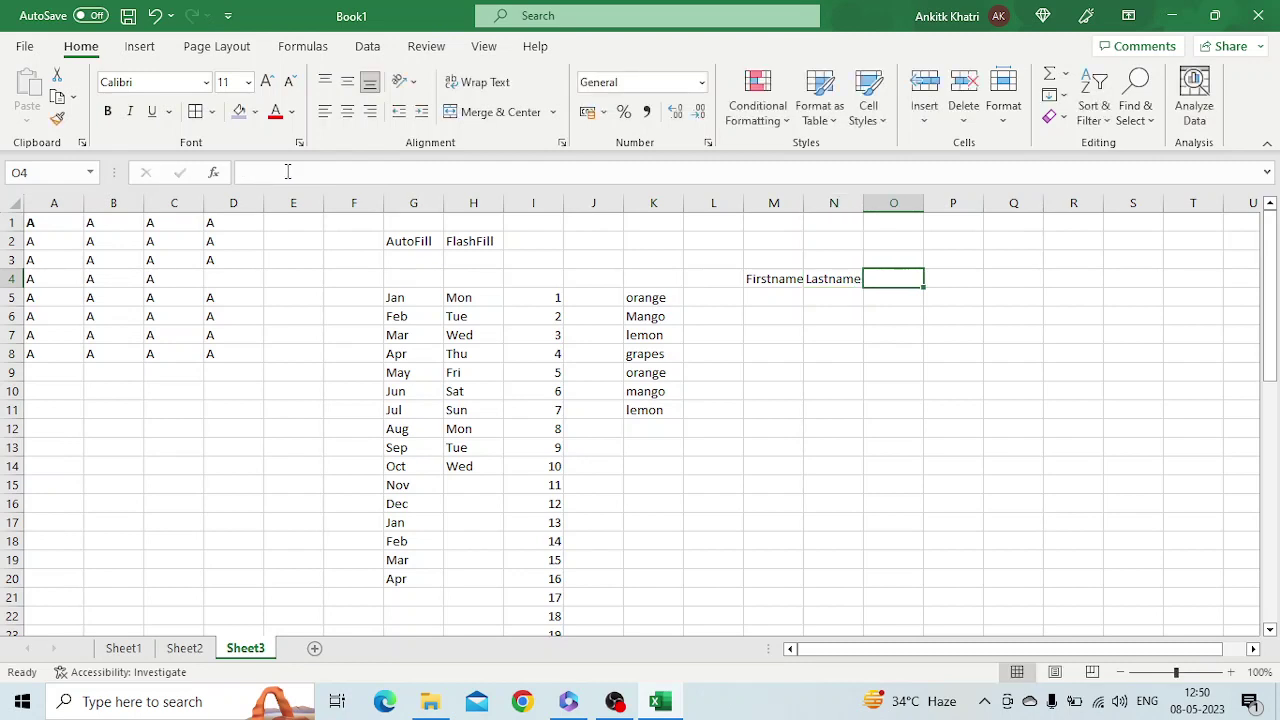
type("Emaili")
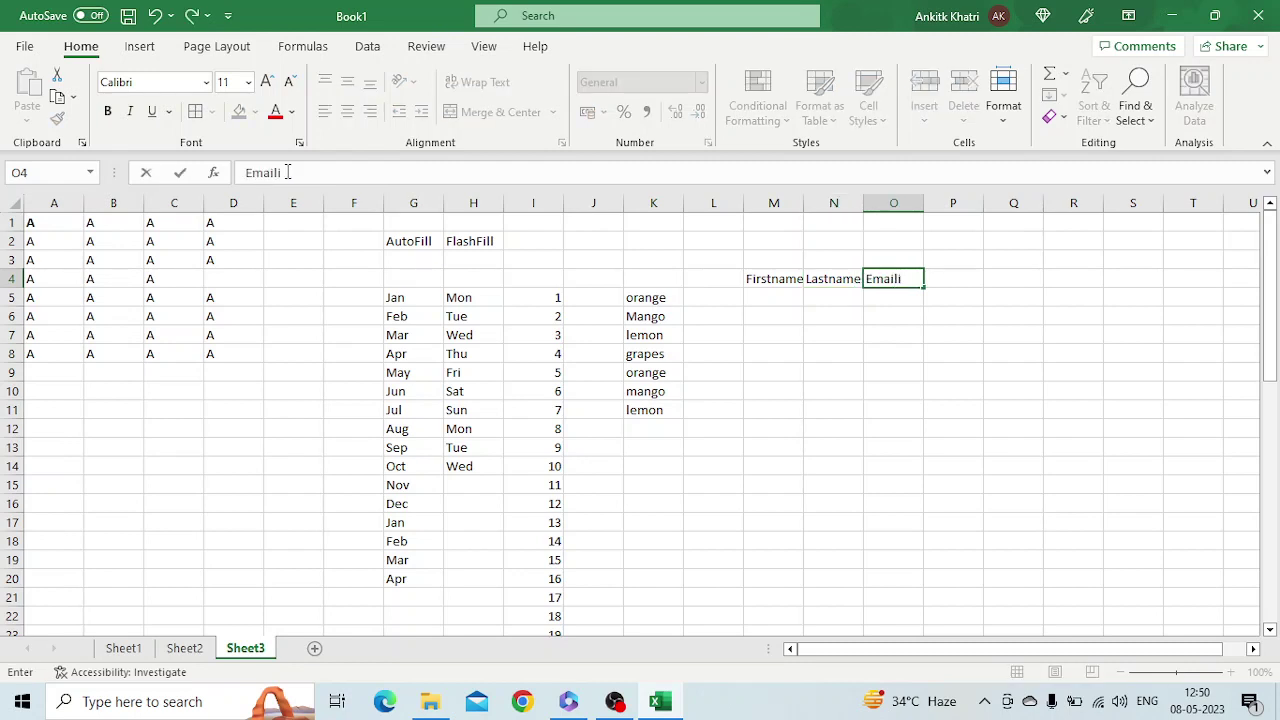
type("d")
key("Return")
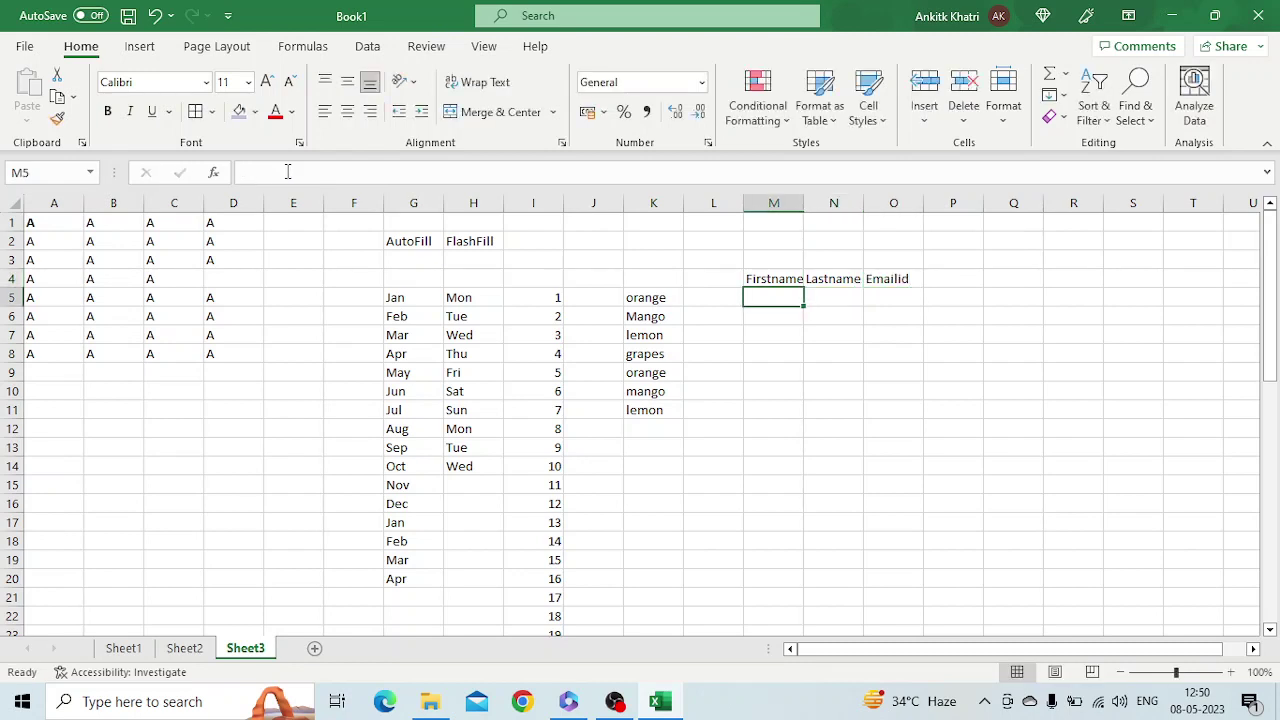
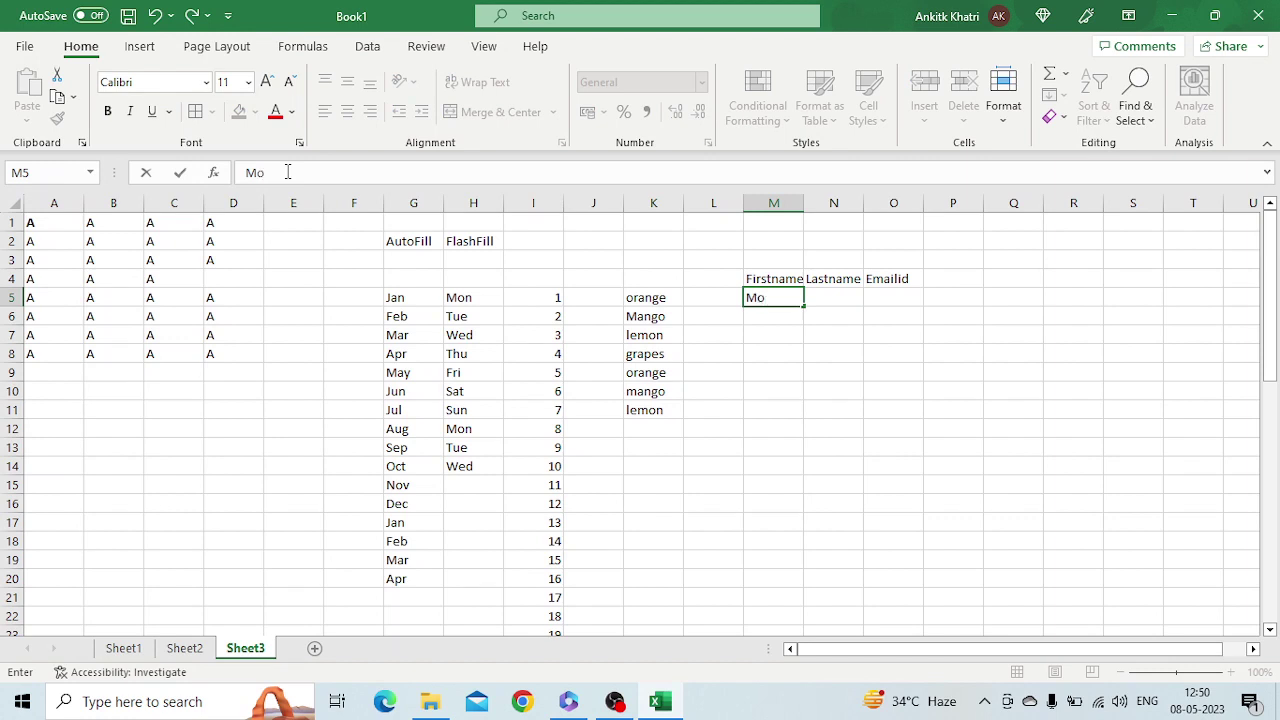
Enter the first two people's first and last names in rows 5 and 6
key("Tab")
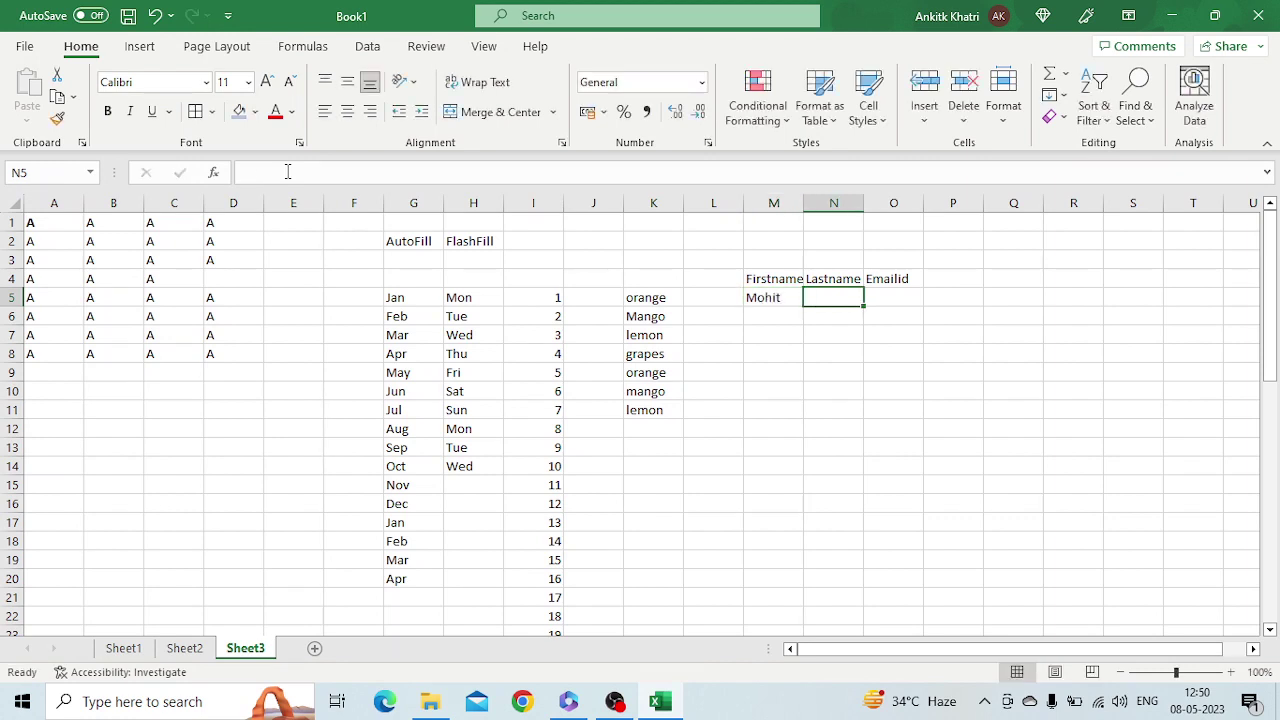
key("Return")
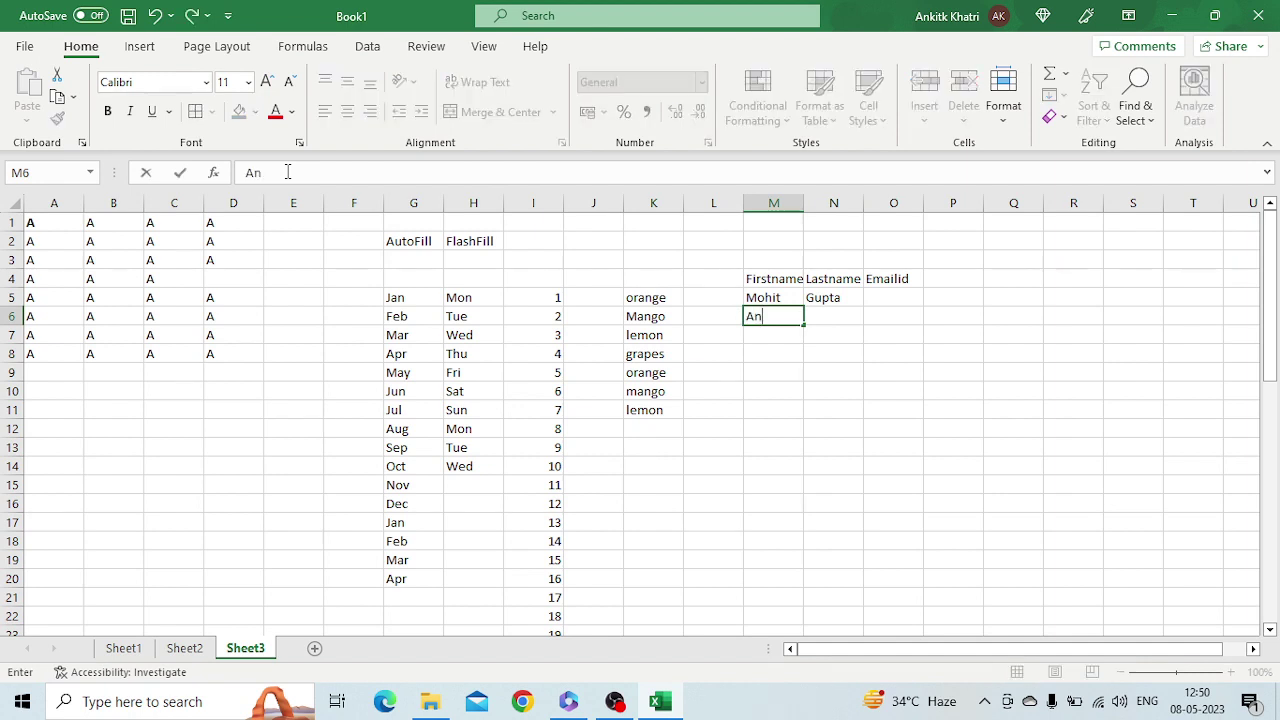
key("Tab")
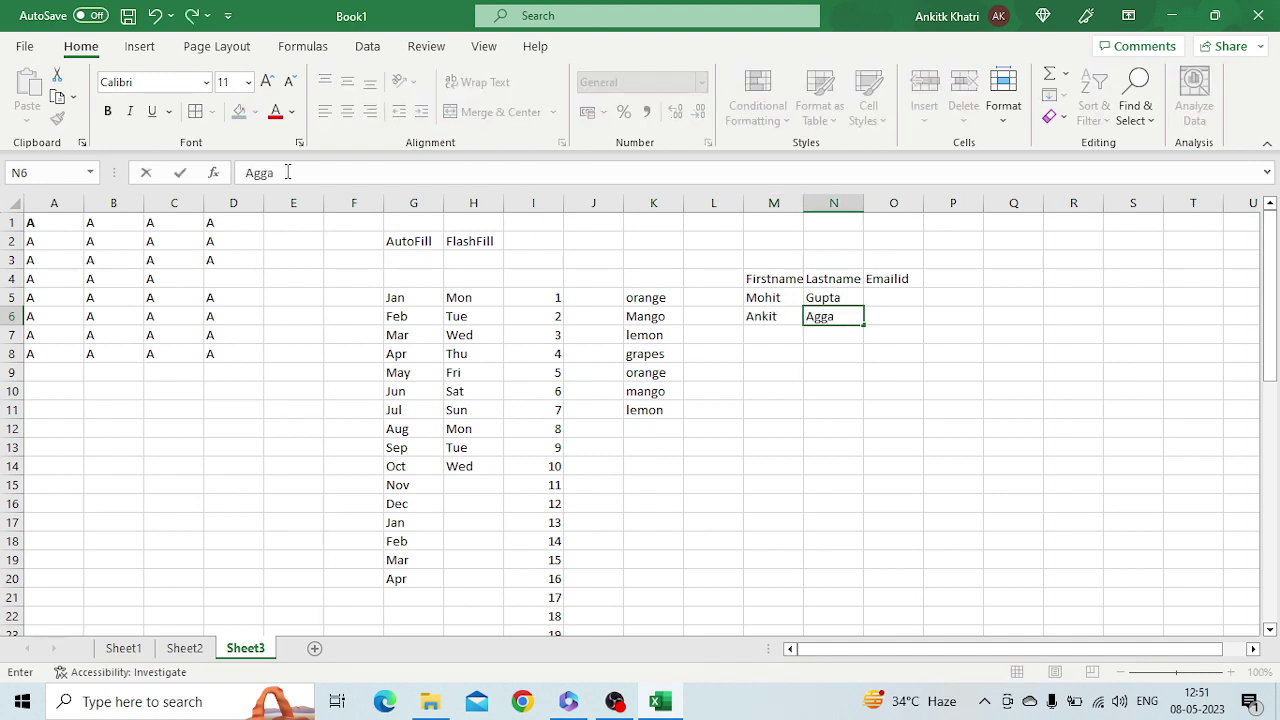
key("Return")
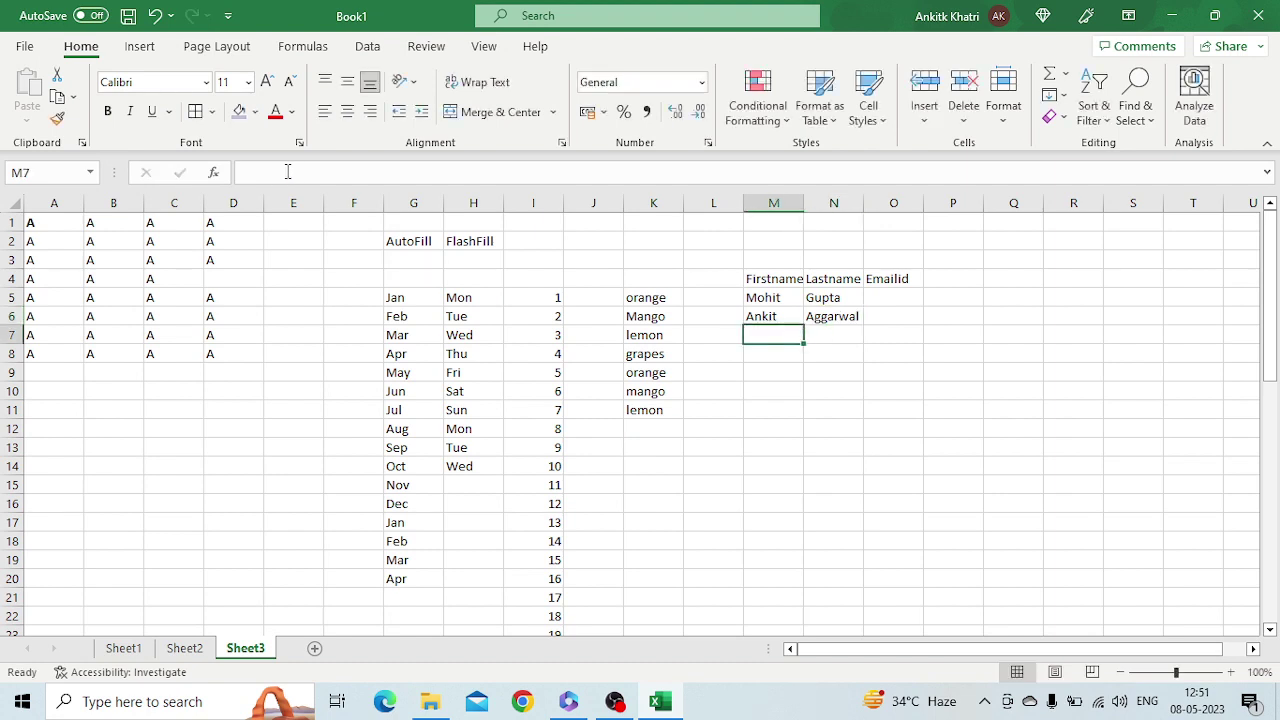
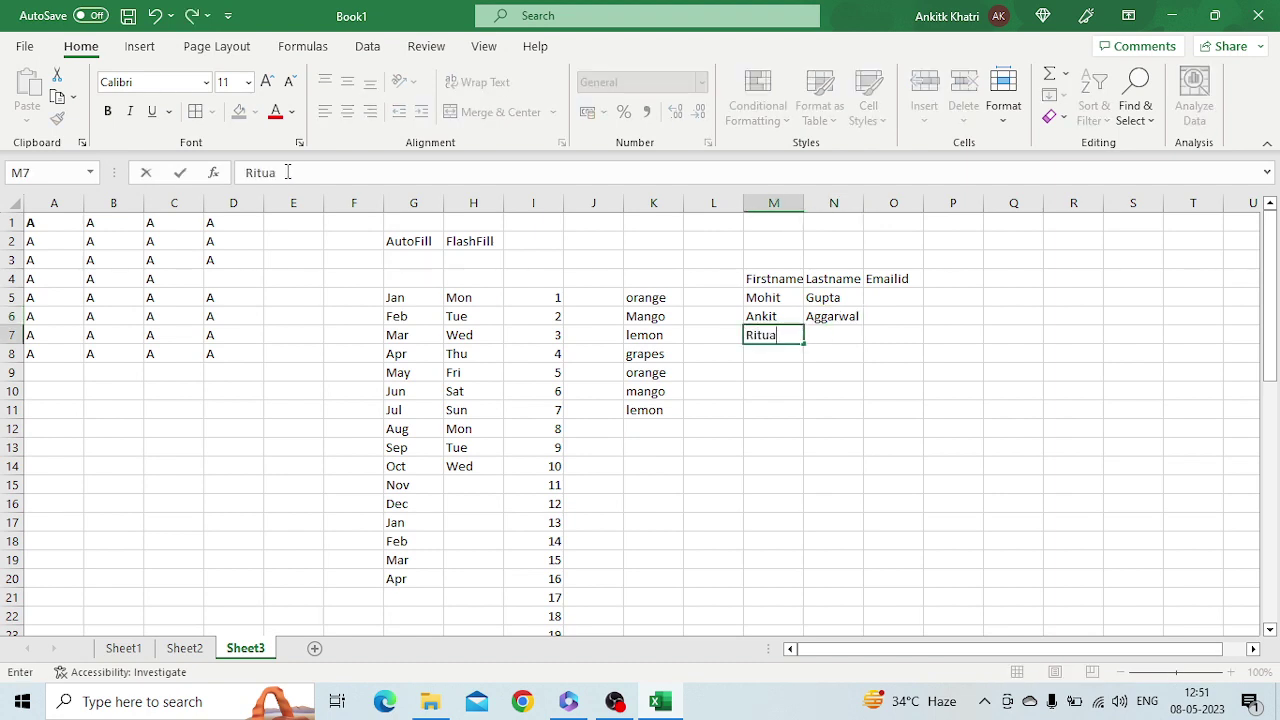
Enter the third and fourth people's first and last names in rows 7 and 8
key("Tab")
key("BackSpace")
key("Left")
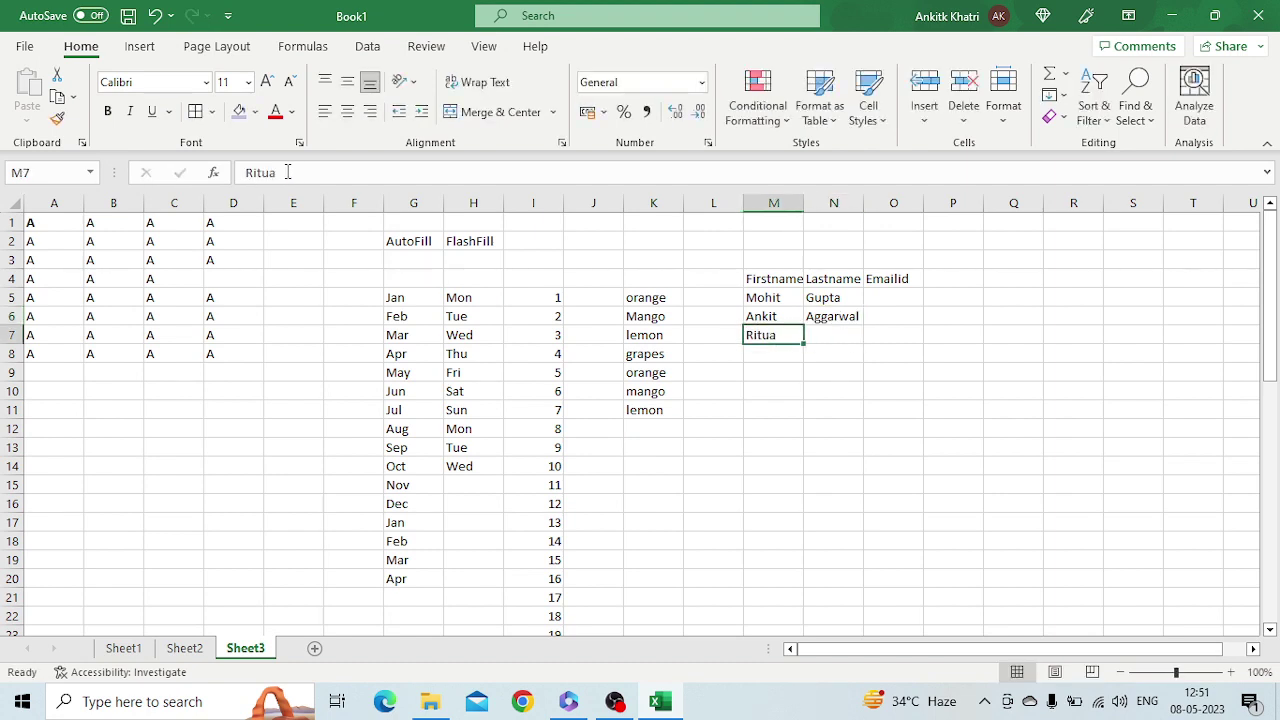
left_click(306, 176)
key("BackSpace")
key("Tab")
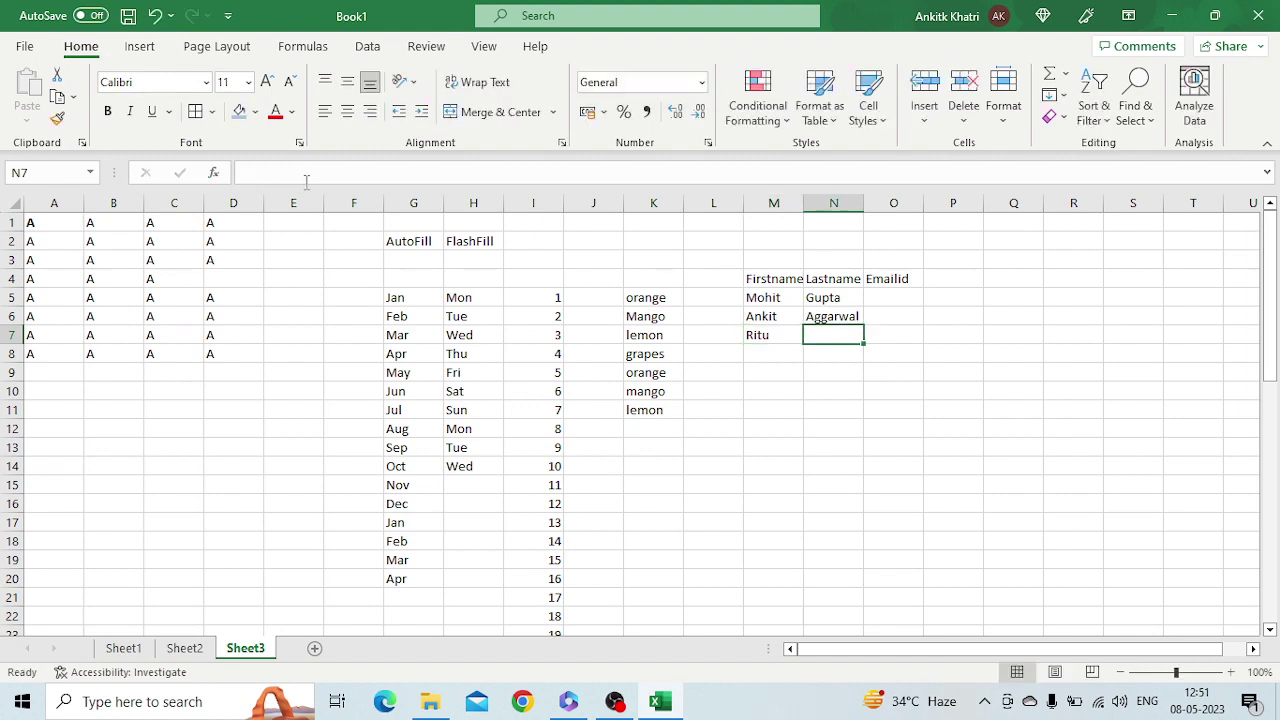
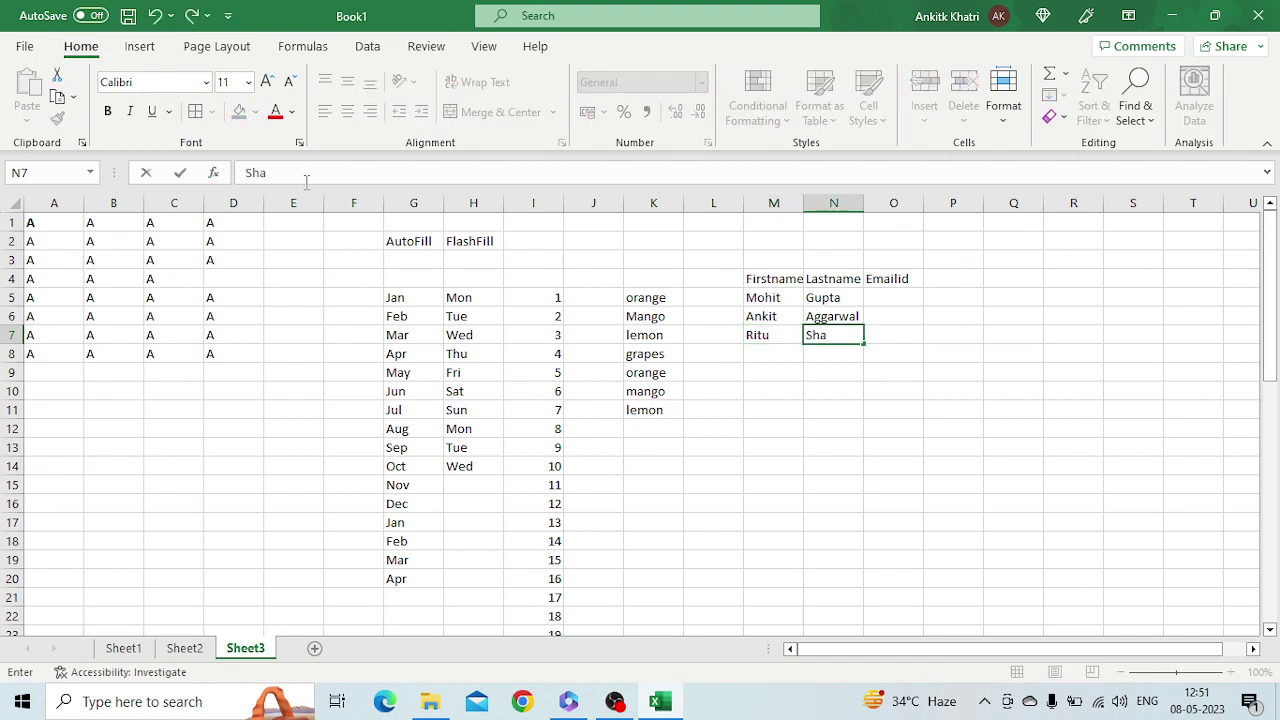
key("Return")
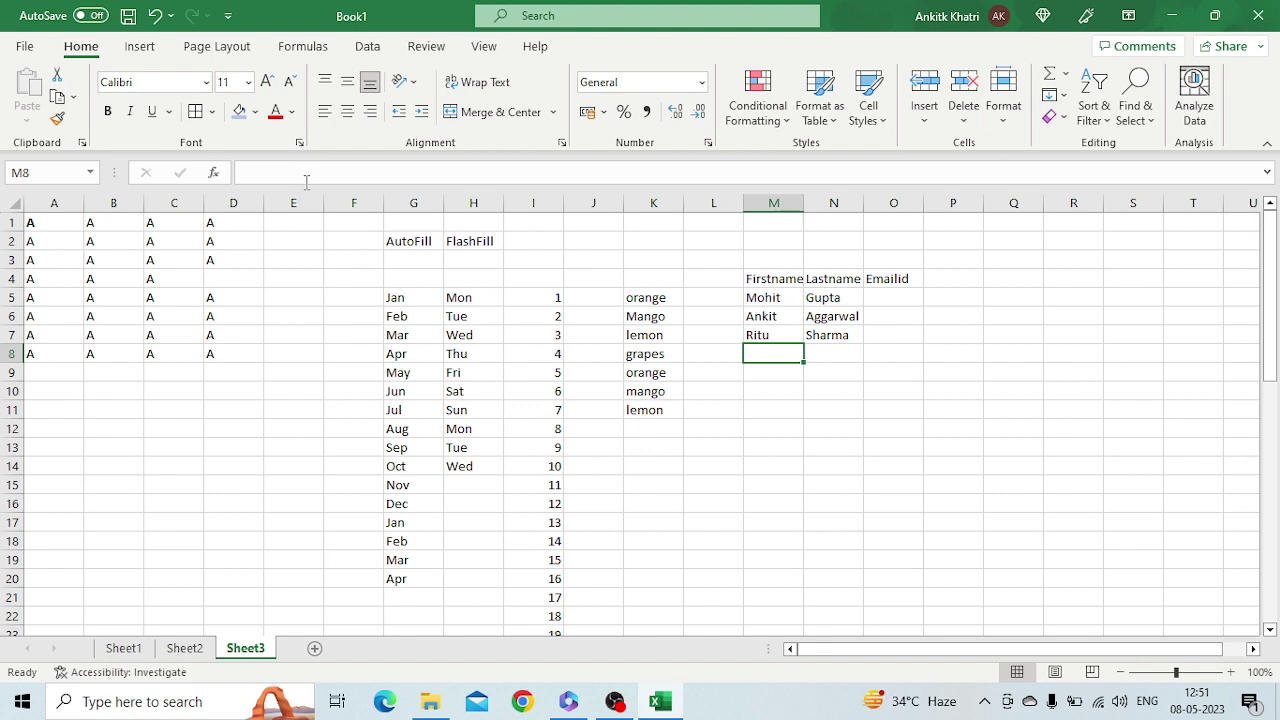
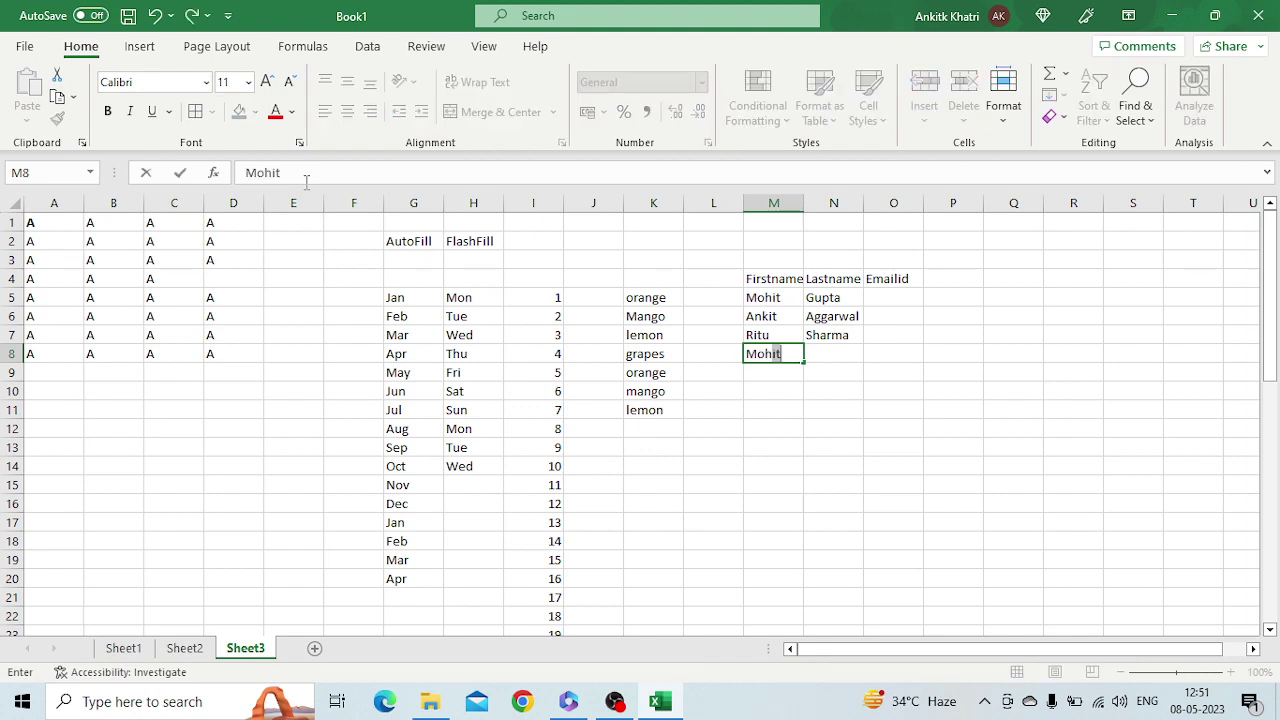
key("Tab")
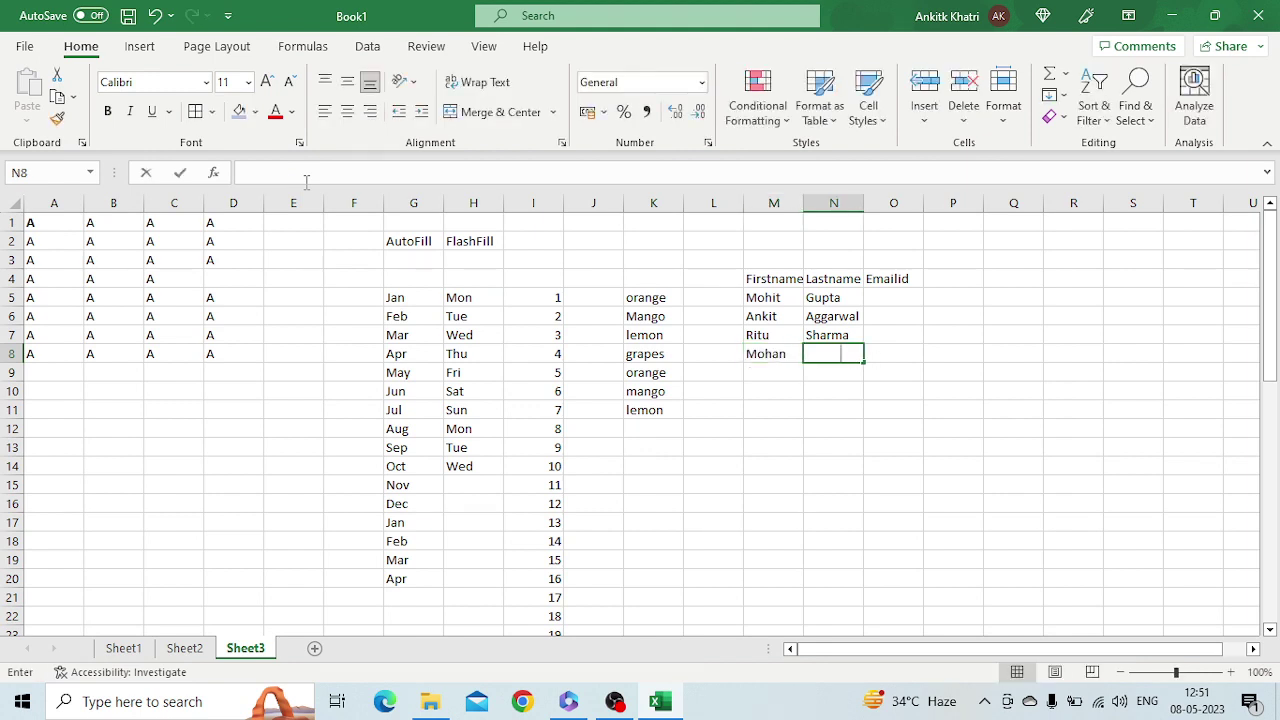
key("Tab")
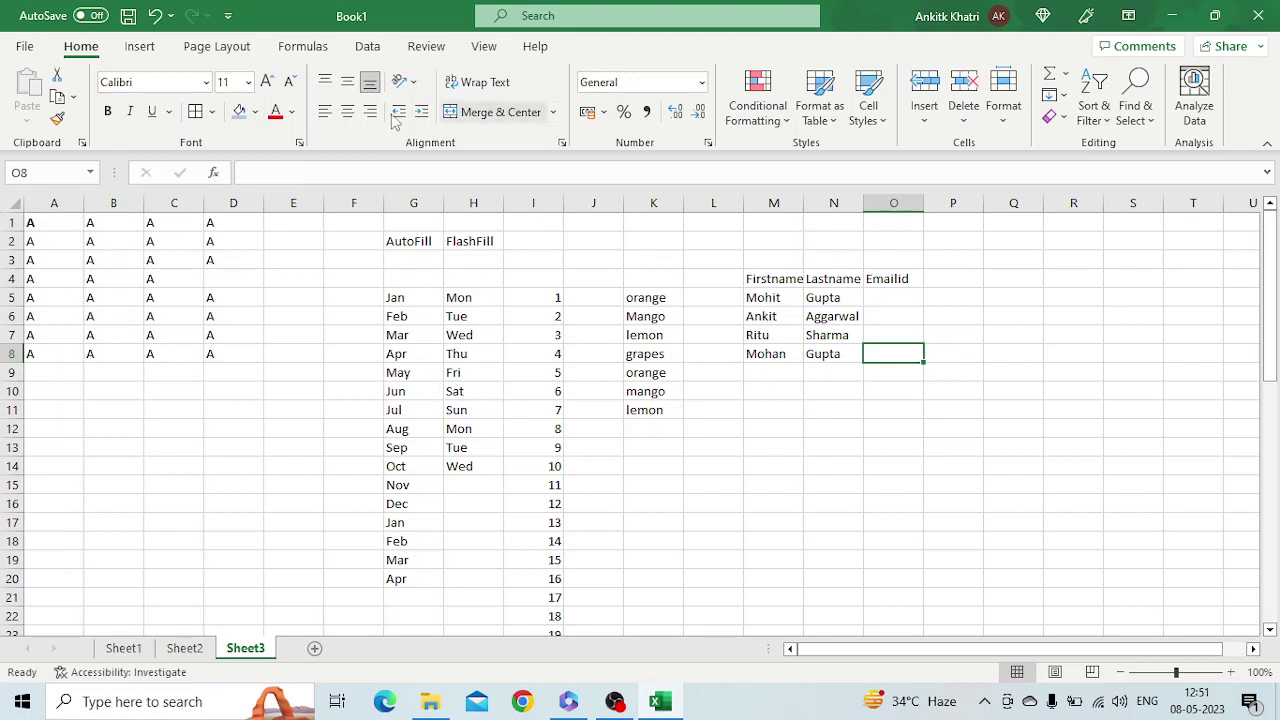
left_click(869, 298)
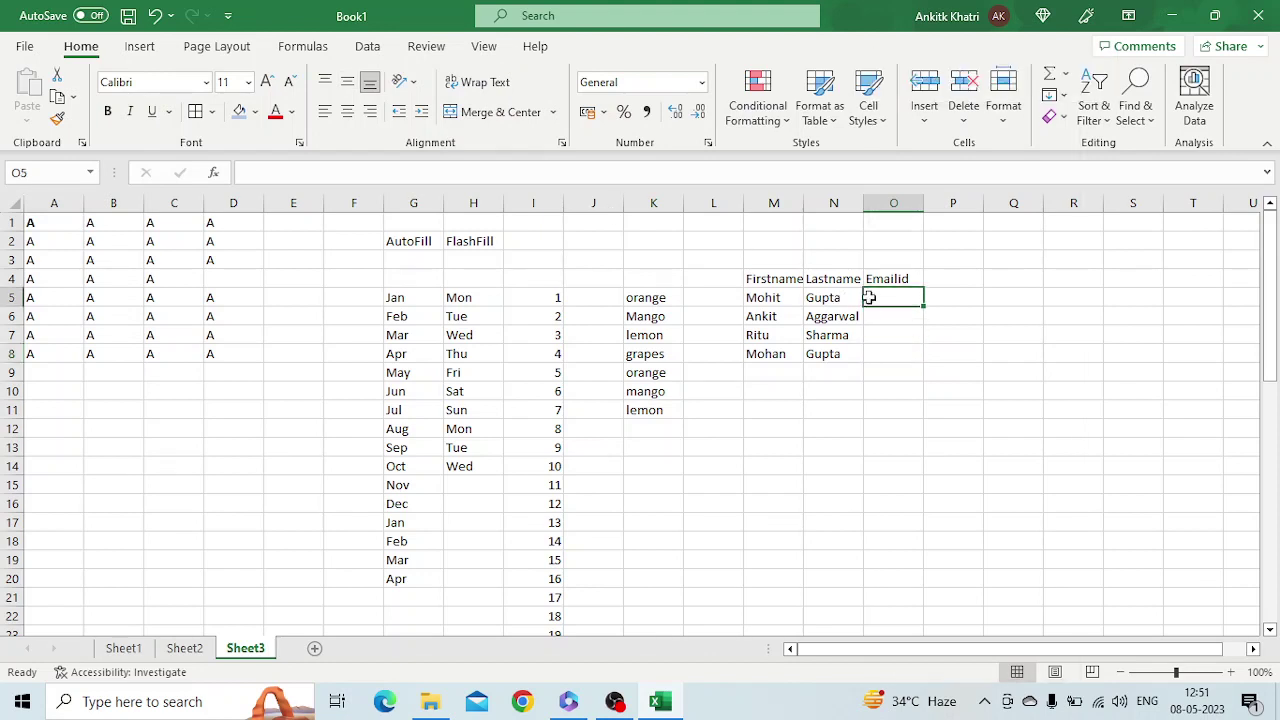
type("ho")
key("BackSpace")
key("BackSpace")
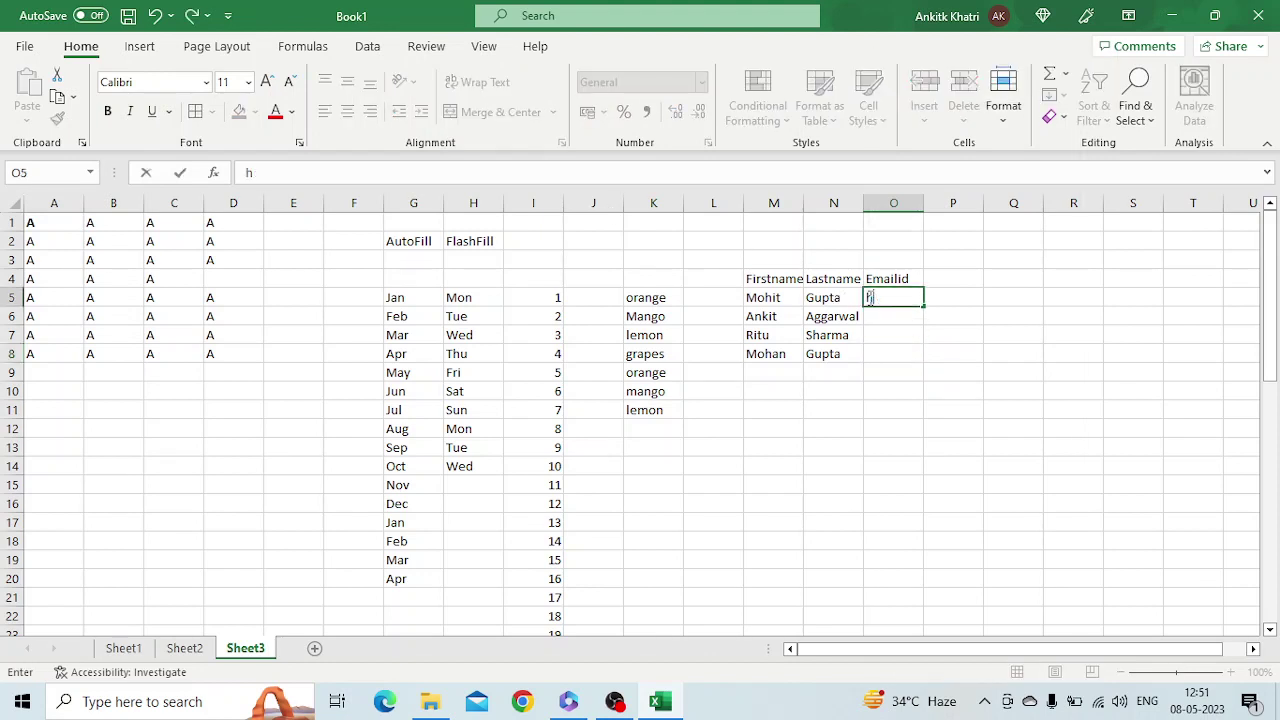
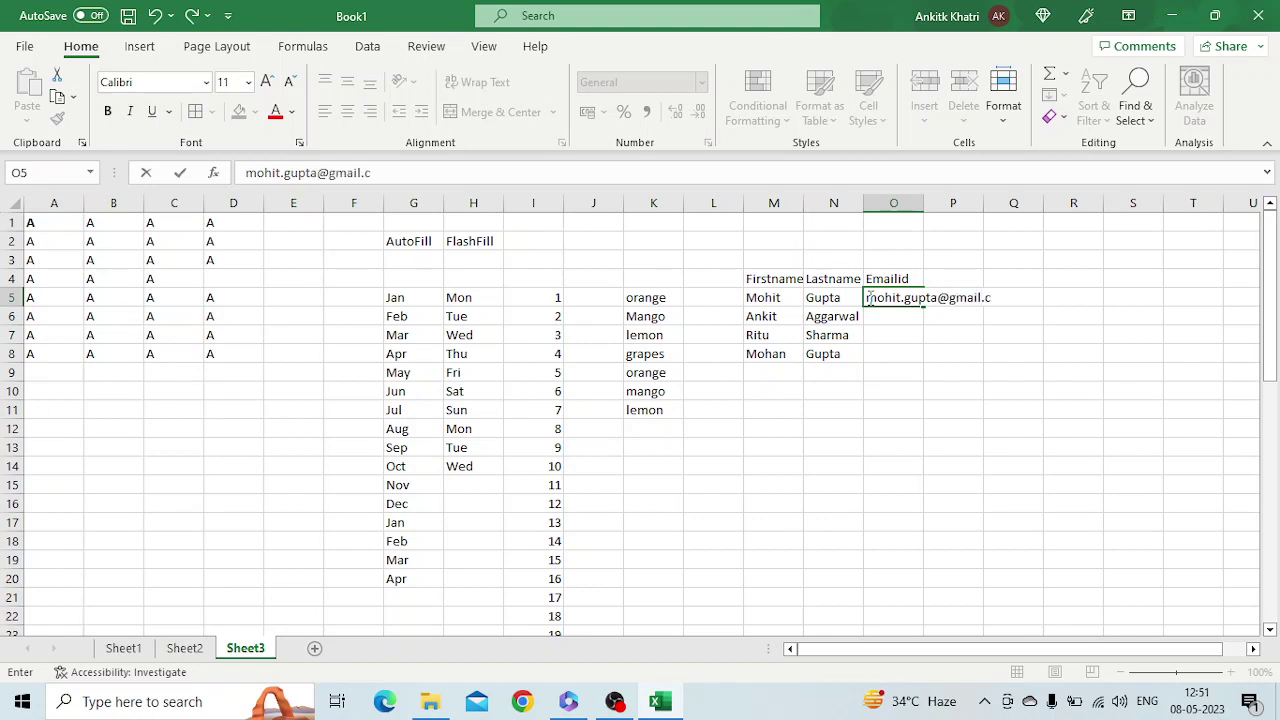
key("Return")
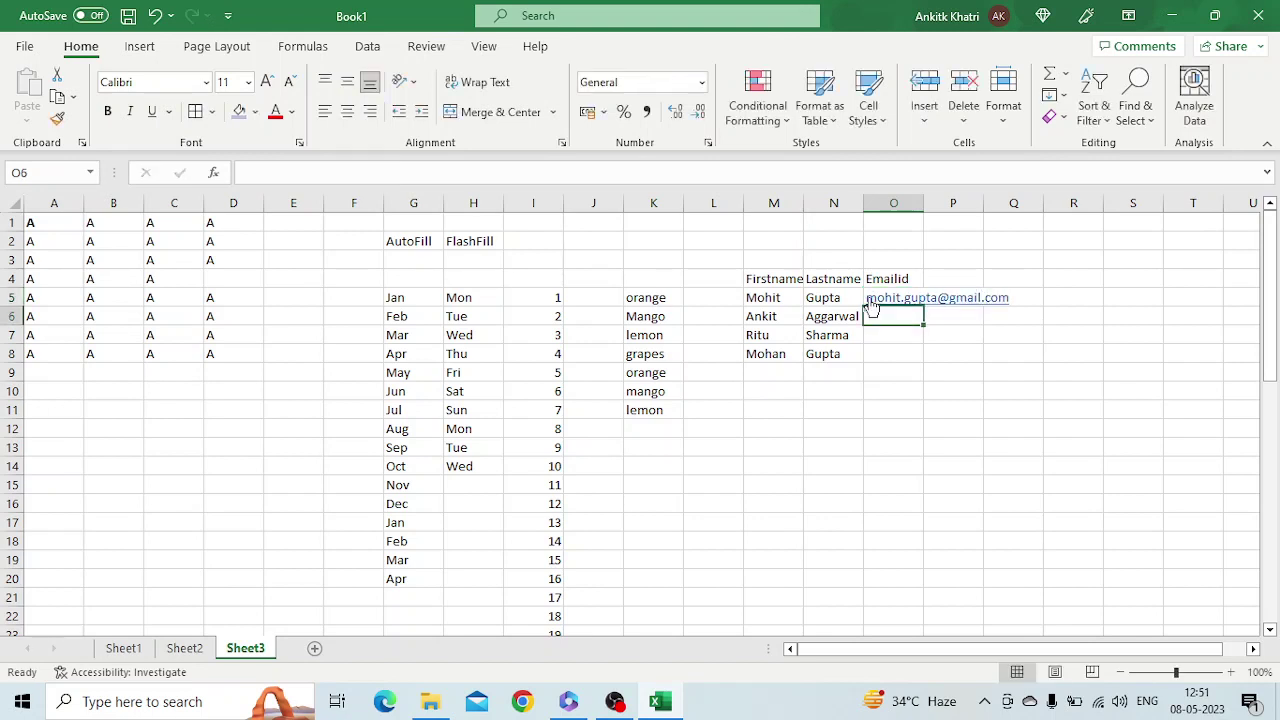
Start the second email in O6, accept Flash Fill for the rest, and autofit column O
type("anku")
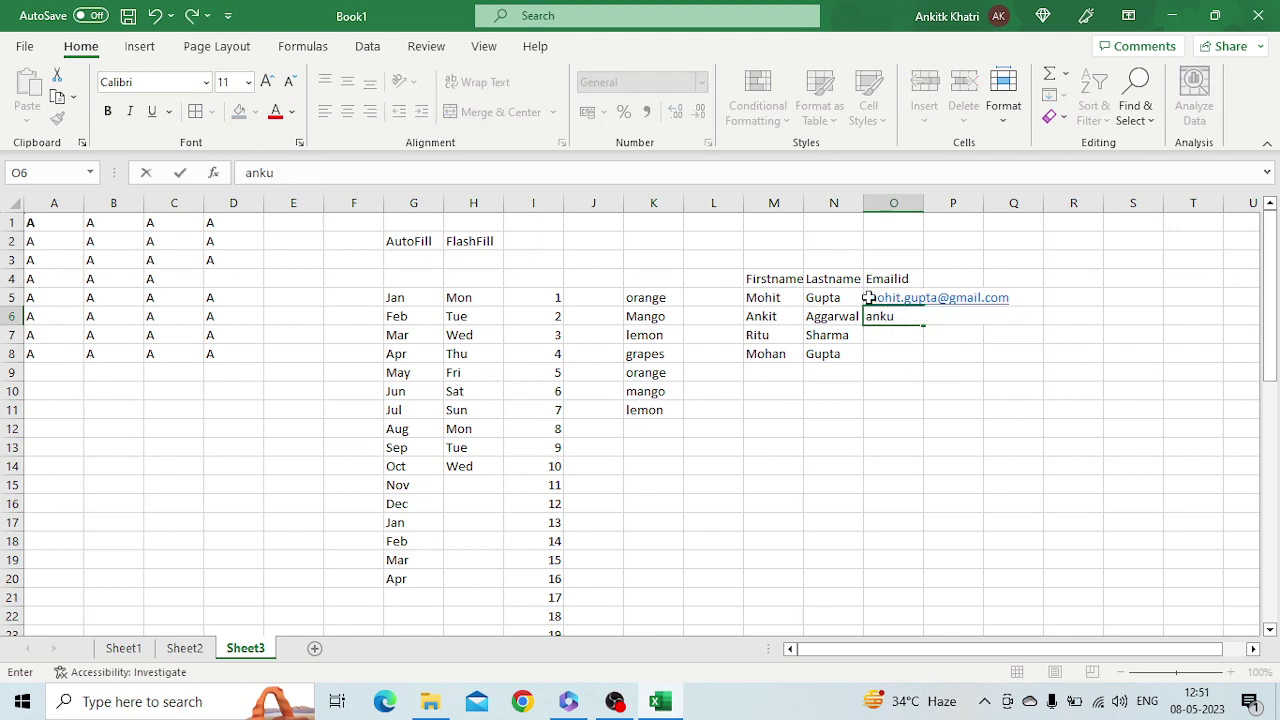
key("BackSpace")
type("i")
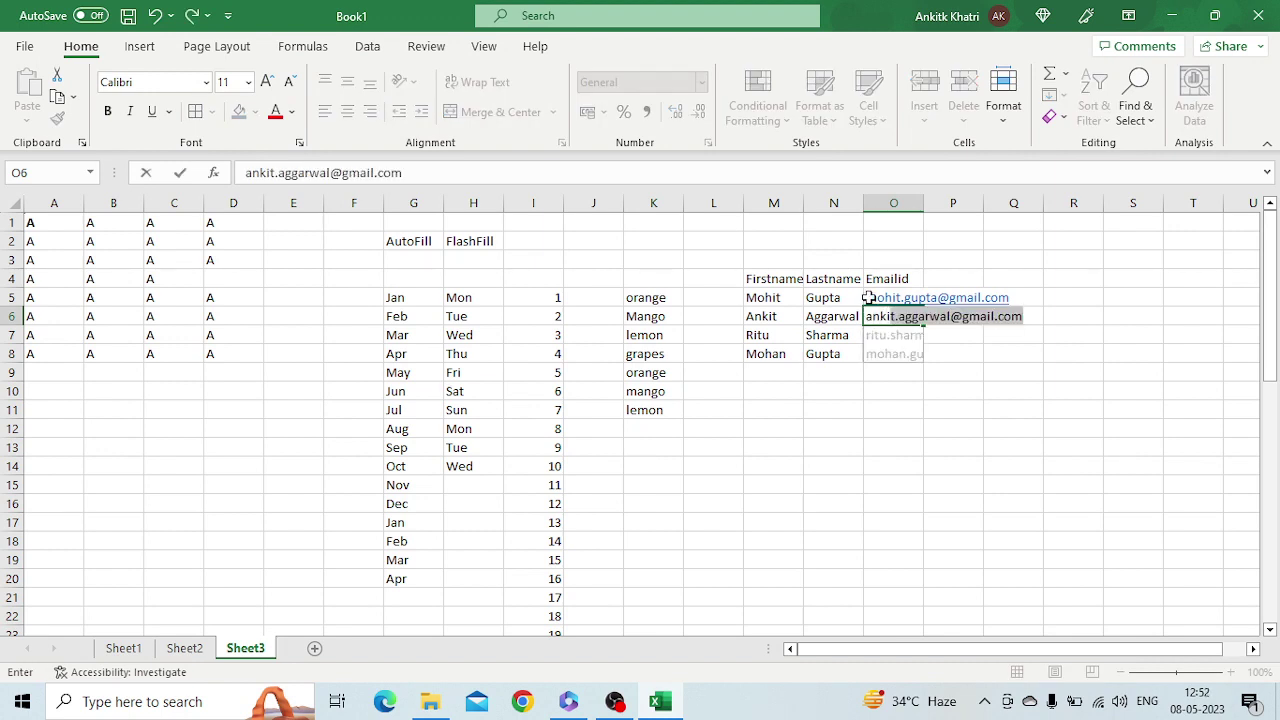
type("y")
key("BackSpace")
type("t")
key("Tab")
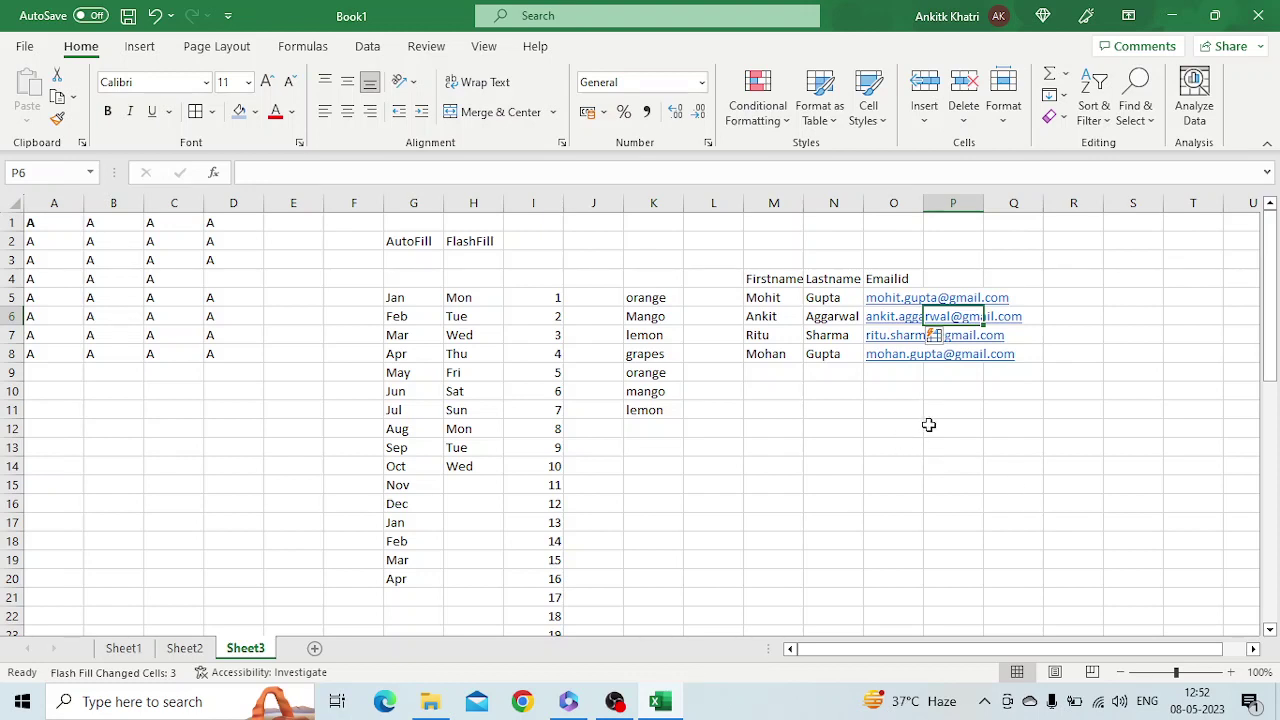
double_click(923, 203)
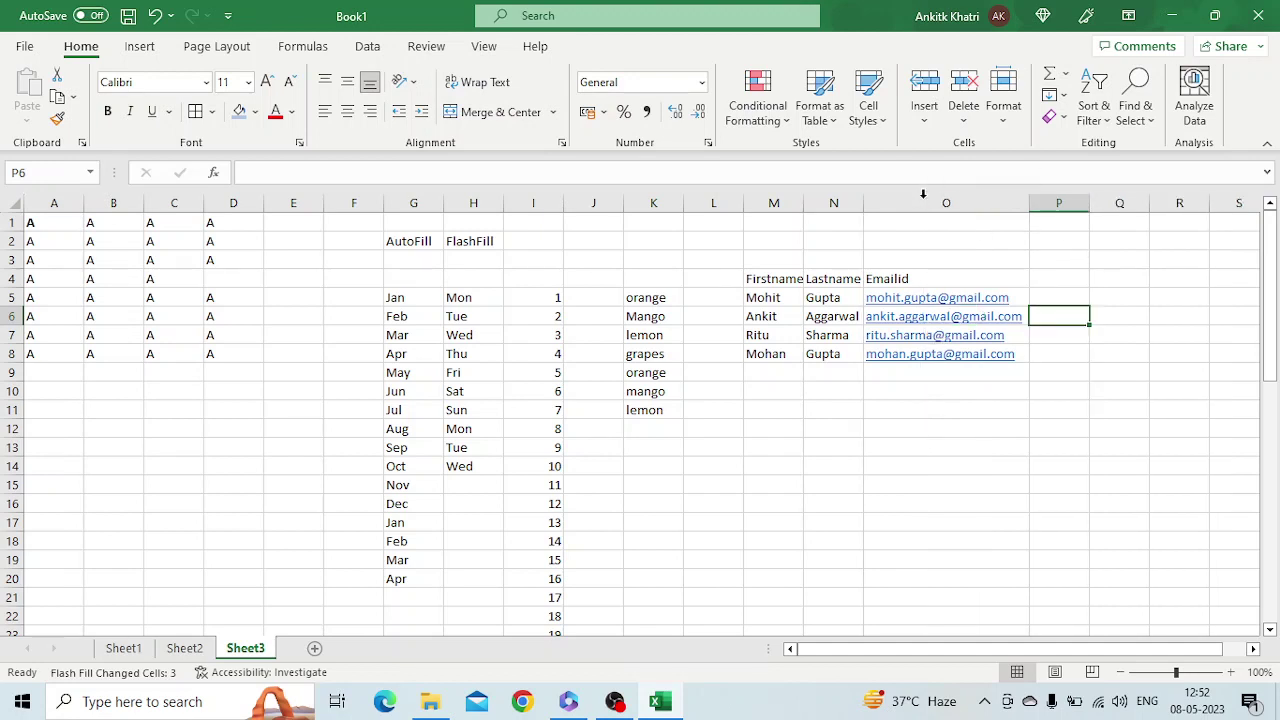
left_click(1074, 284)
Type the first two people's initials in P5:P6 and accept the Flash-Filled initials below
left_click(1076, 290)
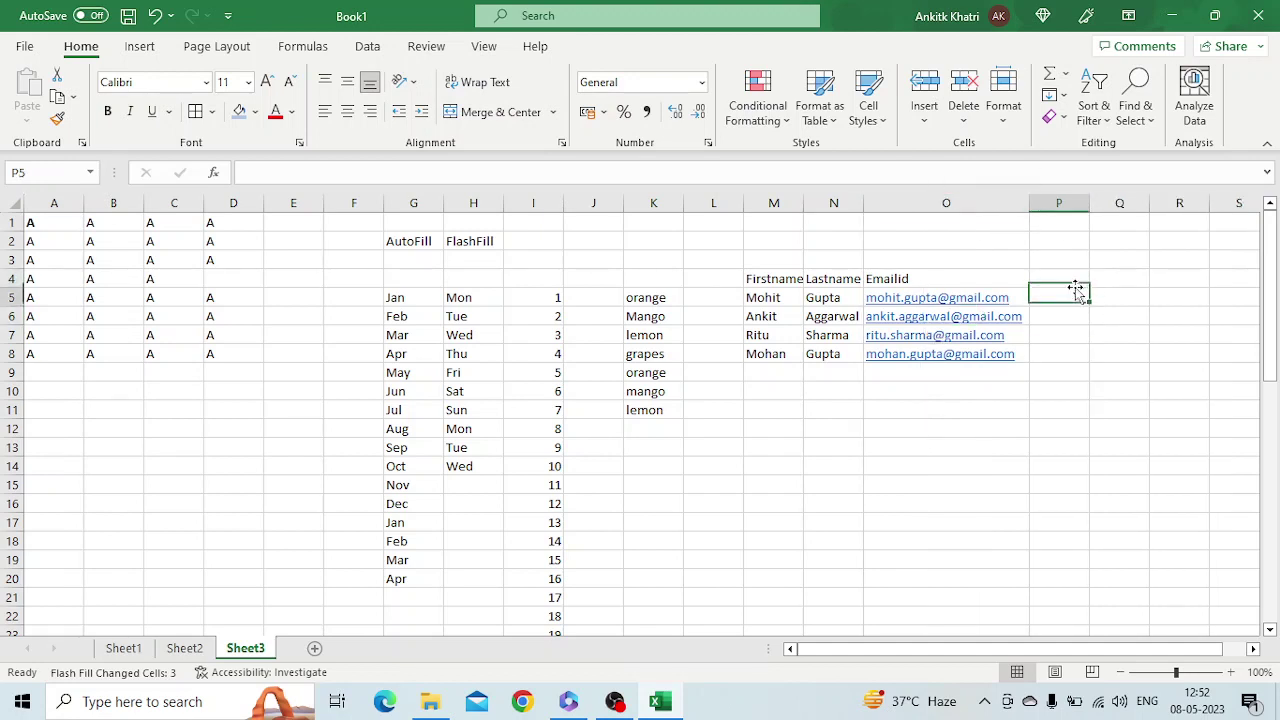
type("MG")
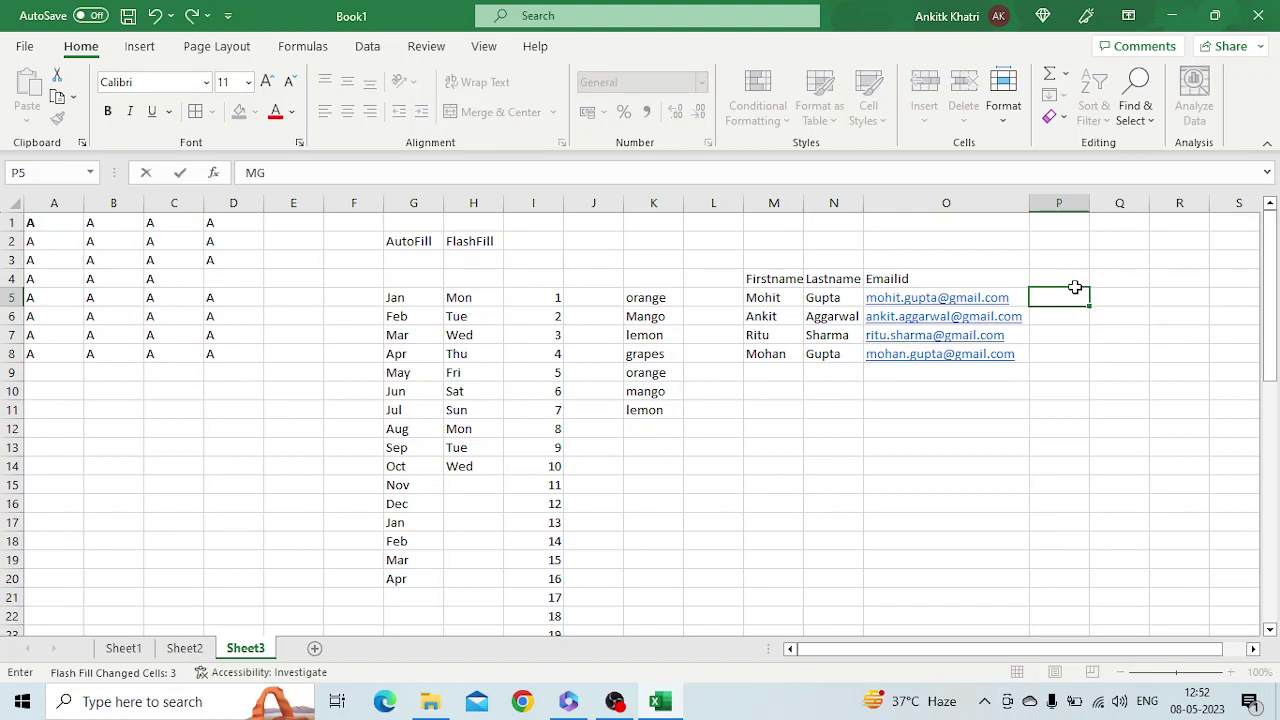
key("Return")
type("AA")
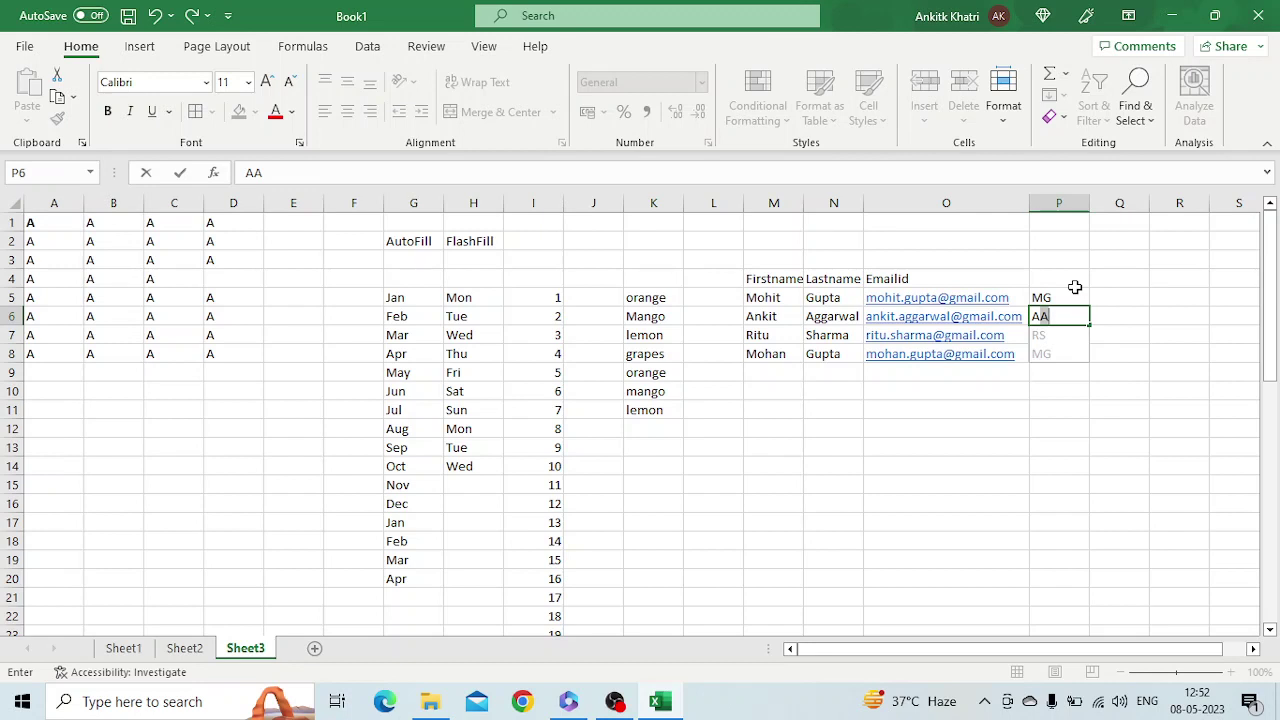
key("Tab")
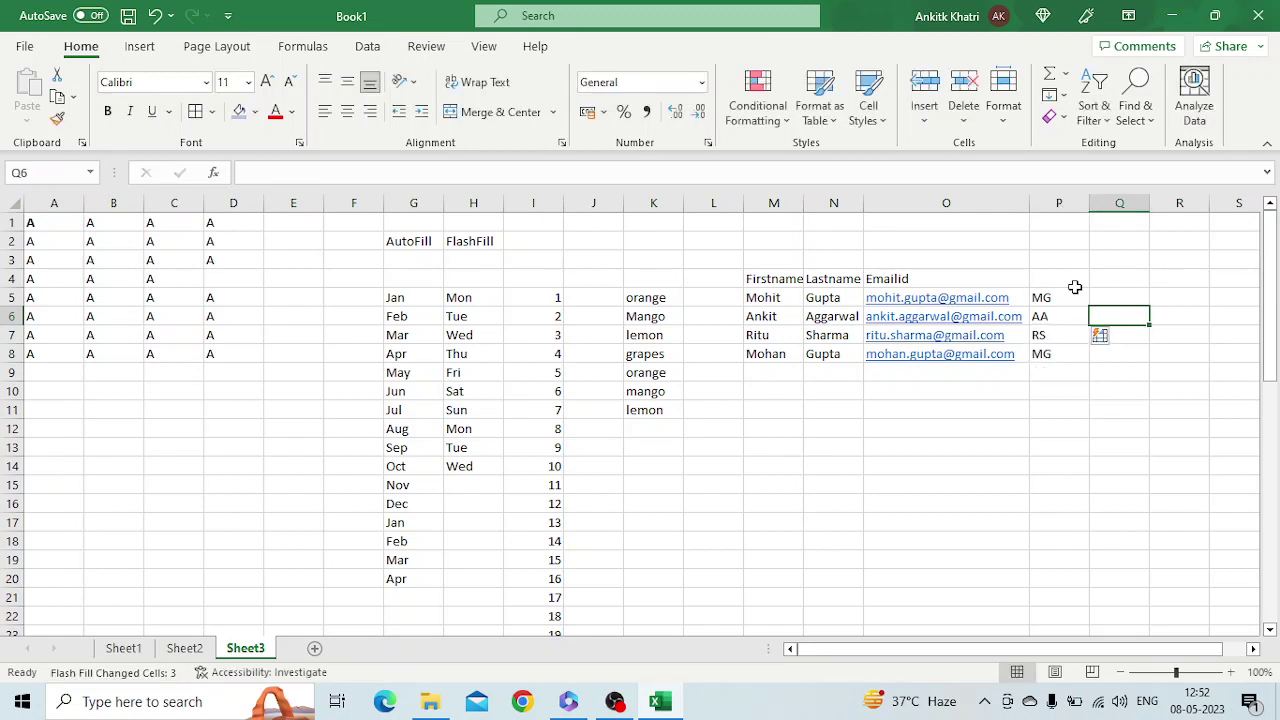